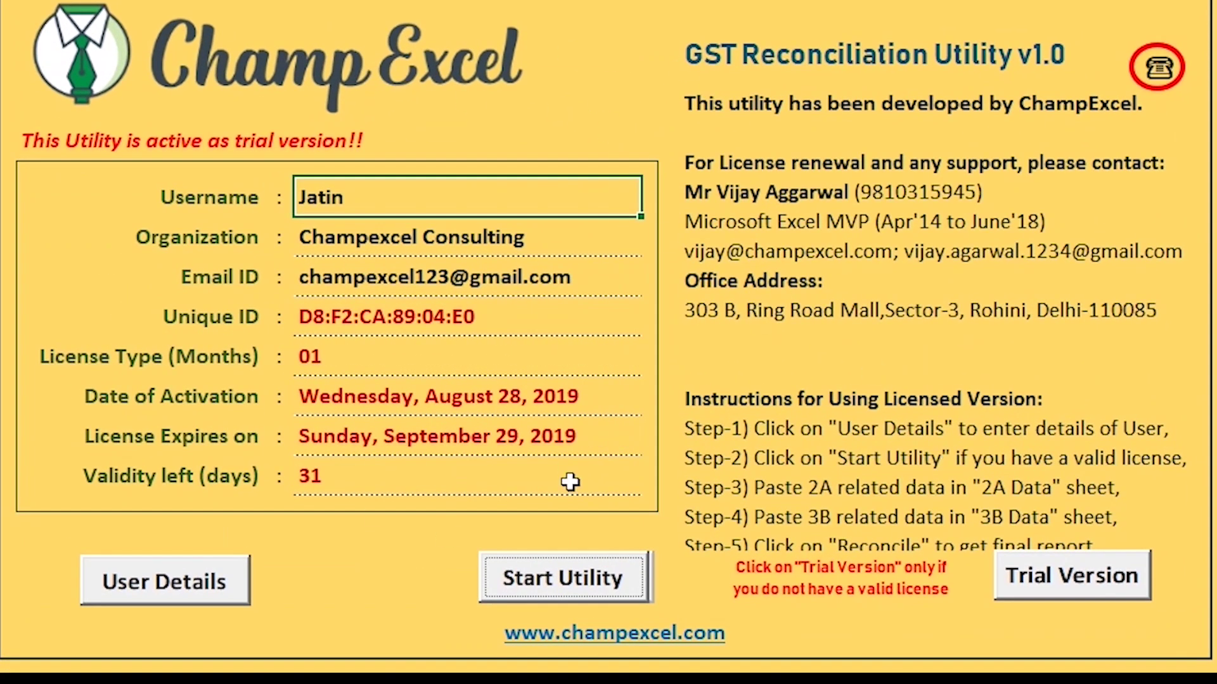
- Start the GST Reconciliation Utility from the ChampExcel licence screen to open Reco_Data
{"action": "left_click", "coordinate": [592, 580]}
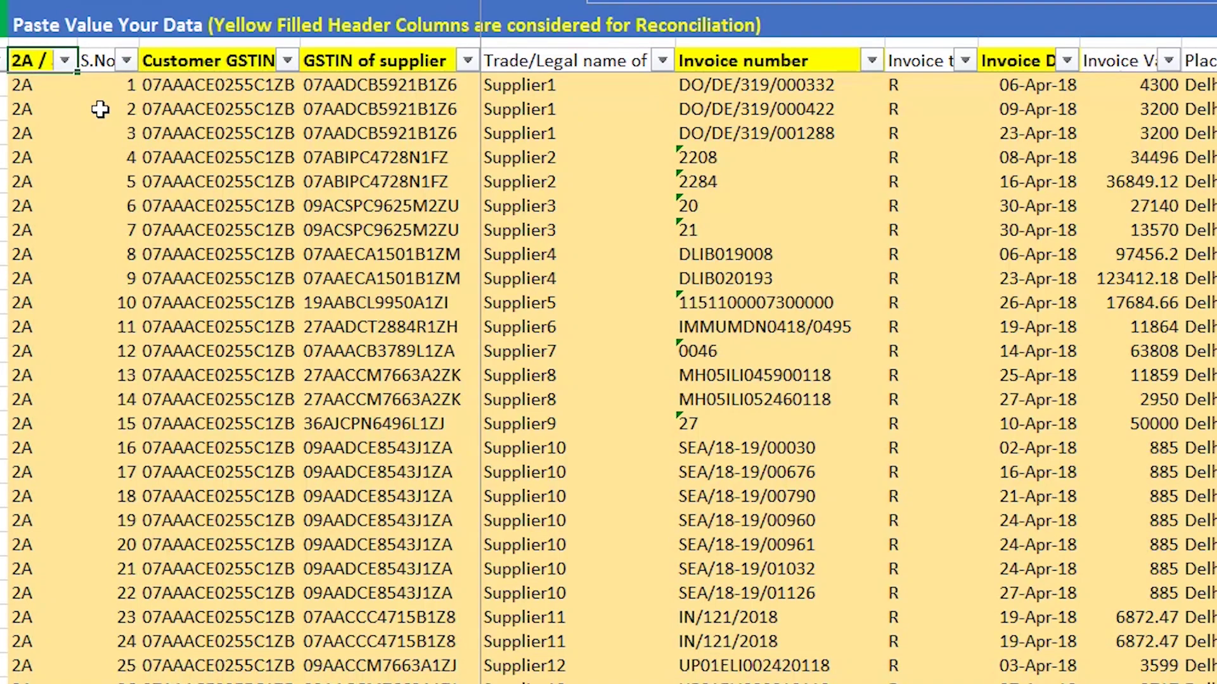
- Review the header columns: supplier GSTIN, invoice number, invoice details, tax amount and counter party
{"action": "key", "text": "Right"}
{"action": "key", "text": "Right"}
{"action": "key", "text": "Right"}
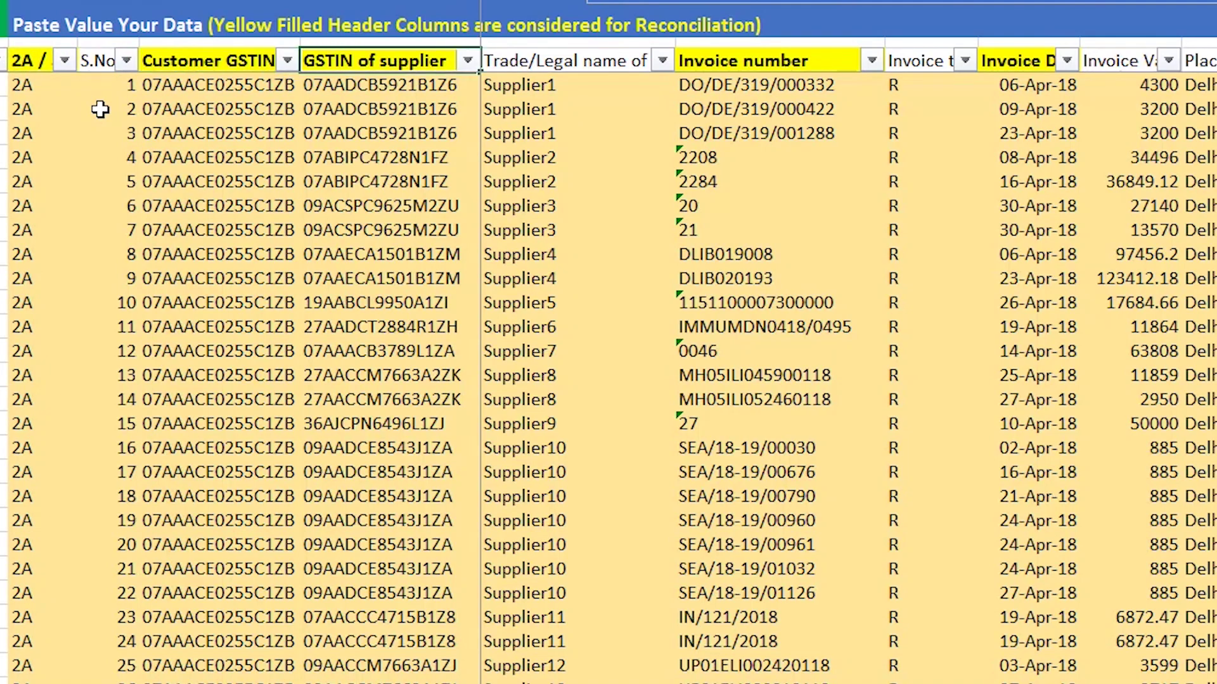
{"action": "key", "text": "Right"}
{"action": "key", "text": "Right"}
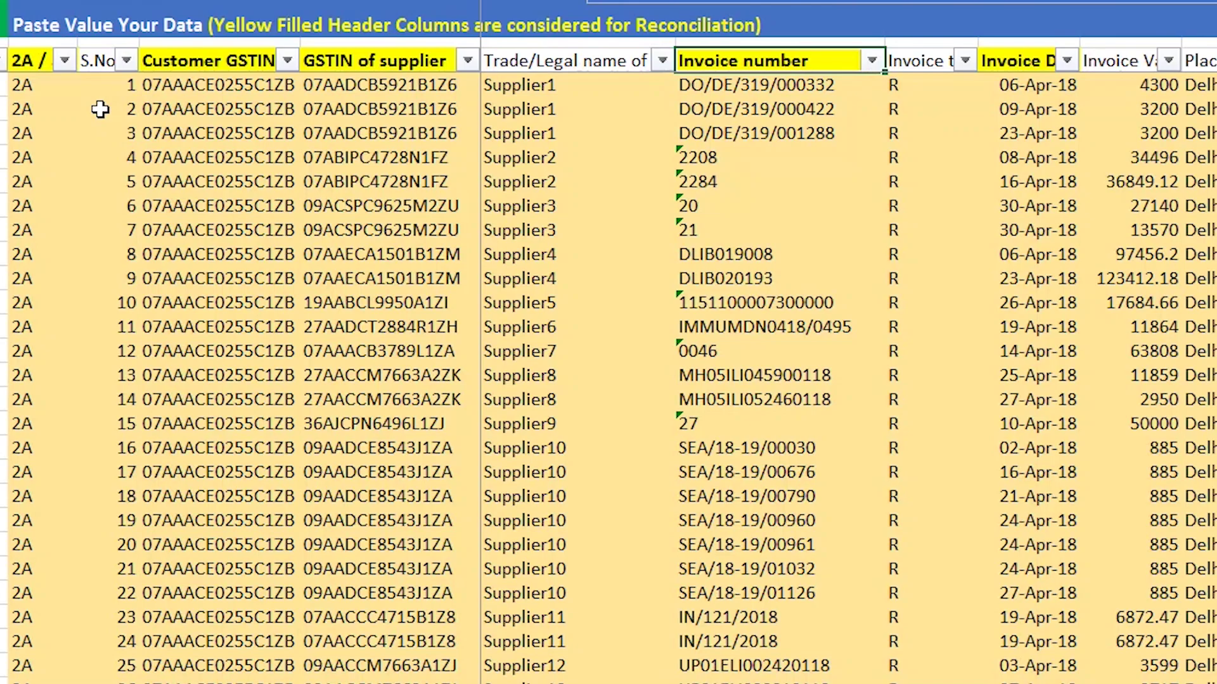
{"action": "key", "text": "Right"}
{"action": "key", "text": "Right"}
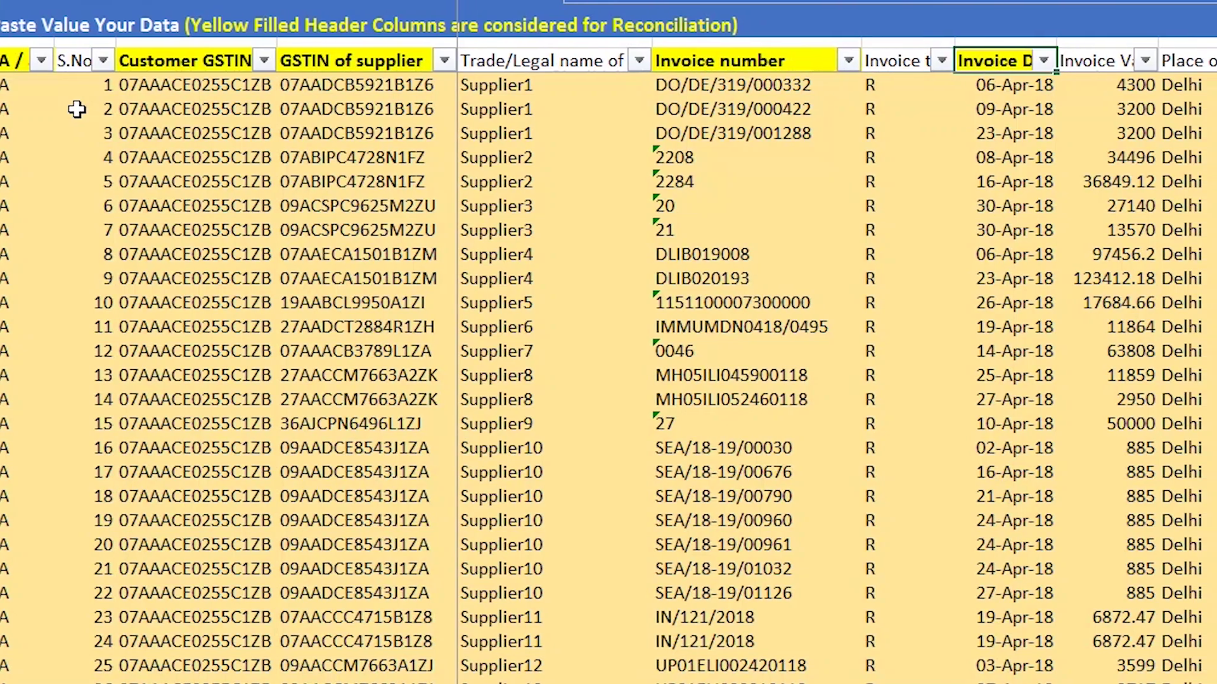
{"action": "key", "text": "Right"}
{"action": "key", "text": "Right"}
{"action": "key", "text": "Right"}
{"action": "key", "text": "Right"}
{"action": "key", "text": "Right"}
{"action": "key", "text": "Right"}
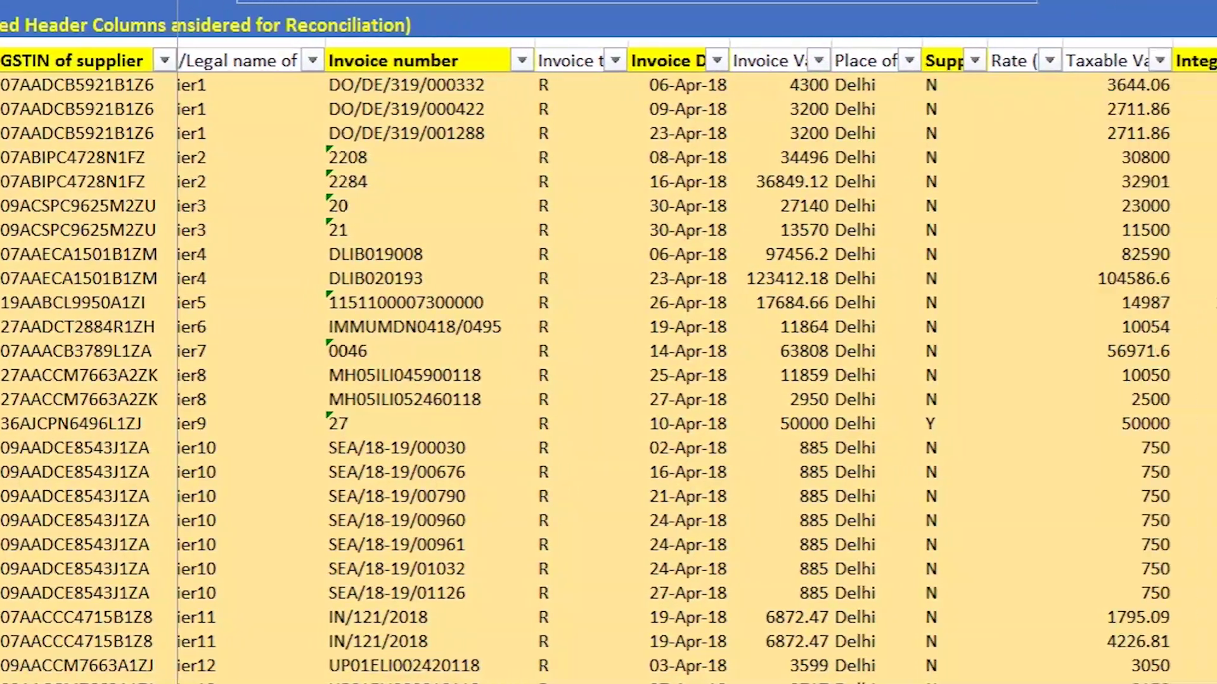
{"action": "key", "text": "Right"}
{"action": "key", "text": "Right"}
{"action": "key", "text": "Right"}
{"action": "key", "text": "Right"}
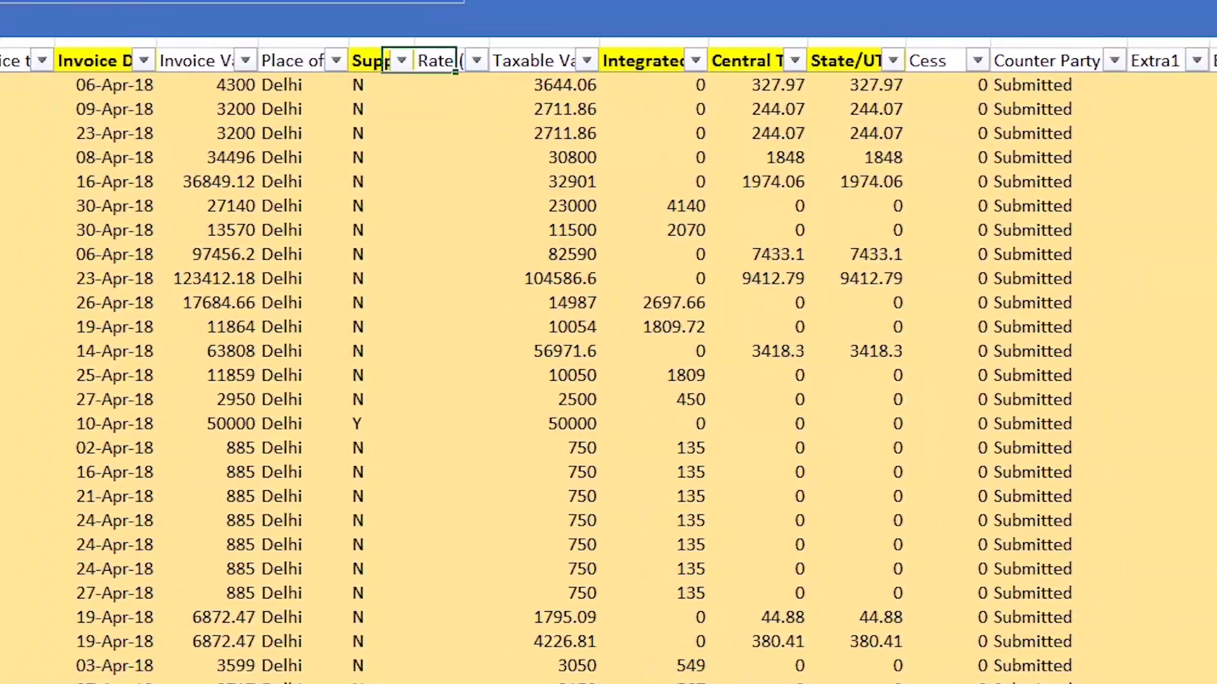
{"action": "key", "text": "Home"}
{"action": "key", "text": "Right"}
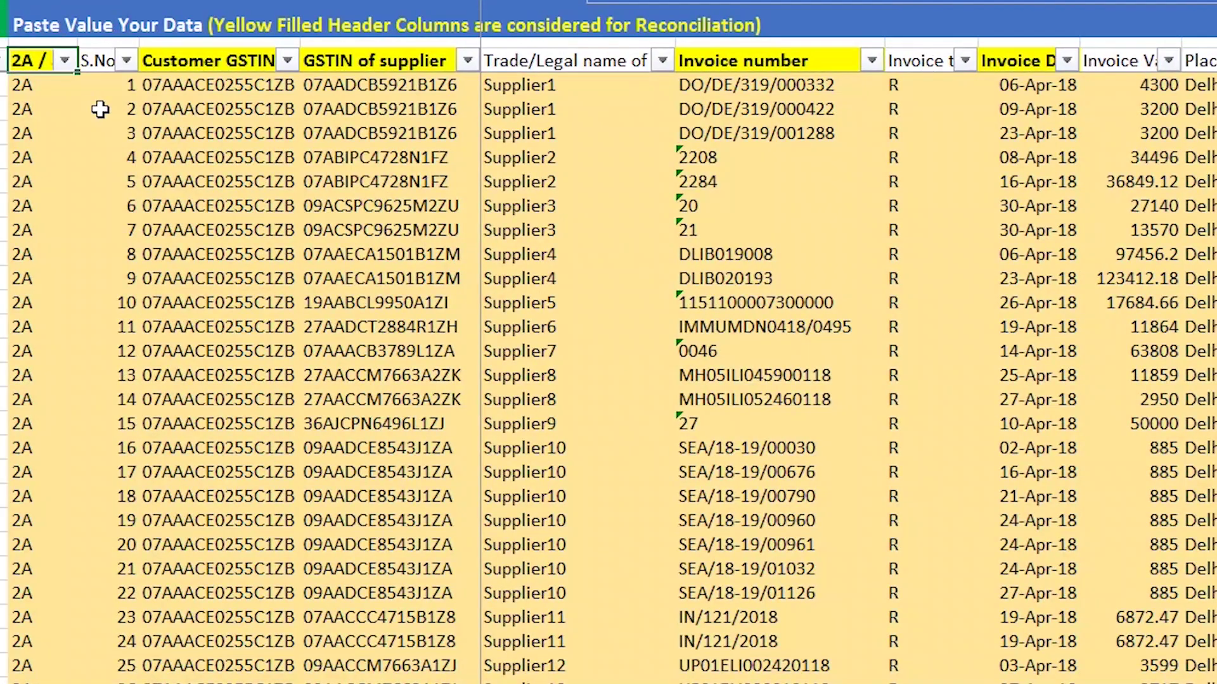
- Jump from the serial-number column to the last rows holding the 3B records
{"action": "left_click", "coordinate": [97, 247]}
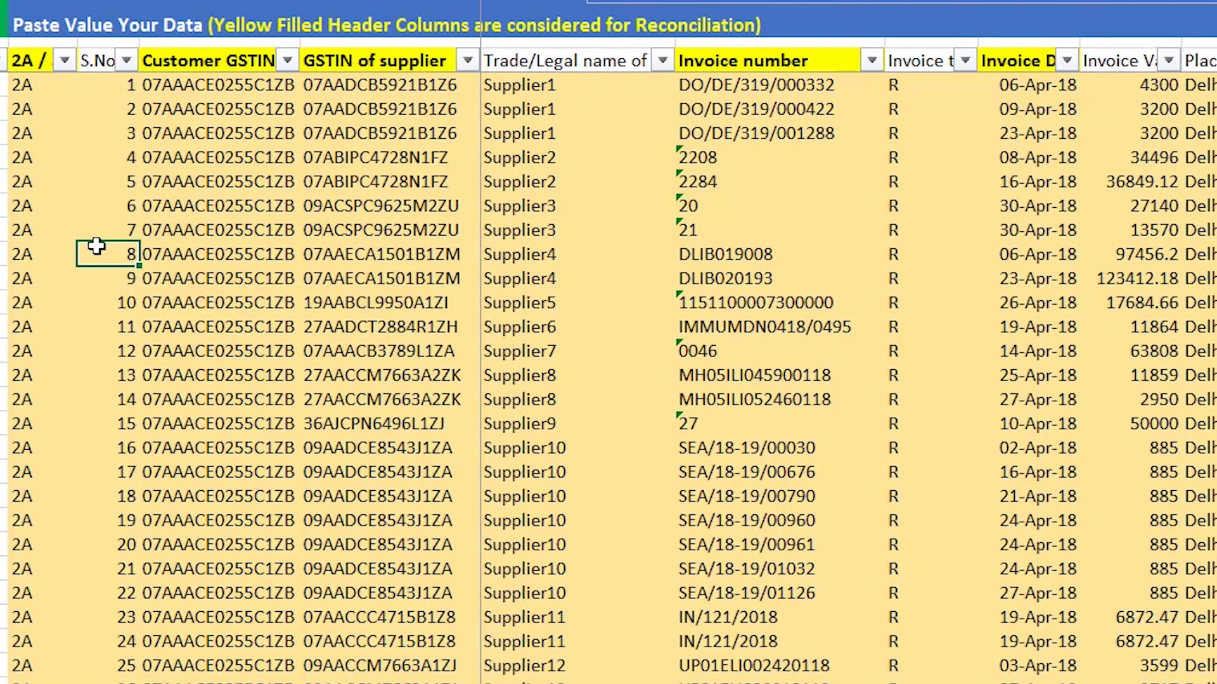
{"action": "key", "text": "Left"}
{"action": "key", "text": "ctrl+Down"}
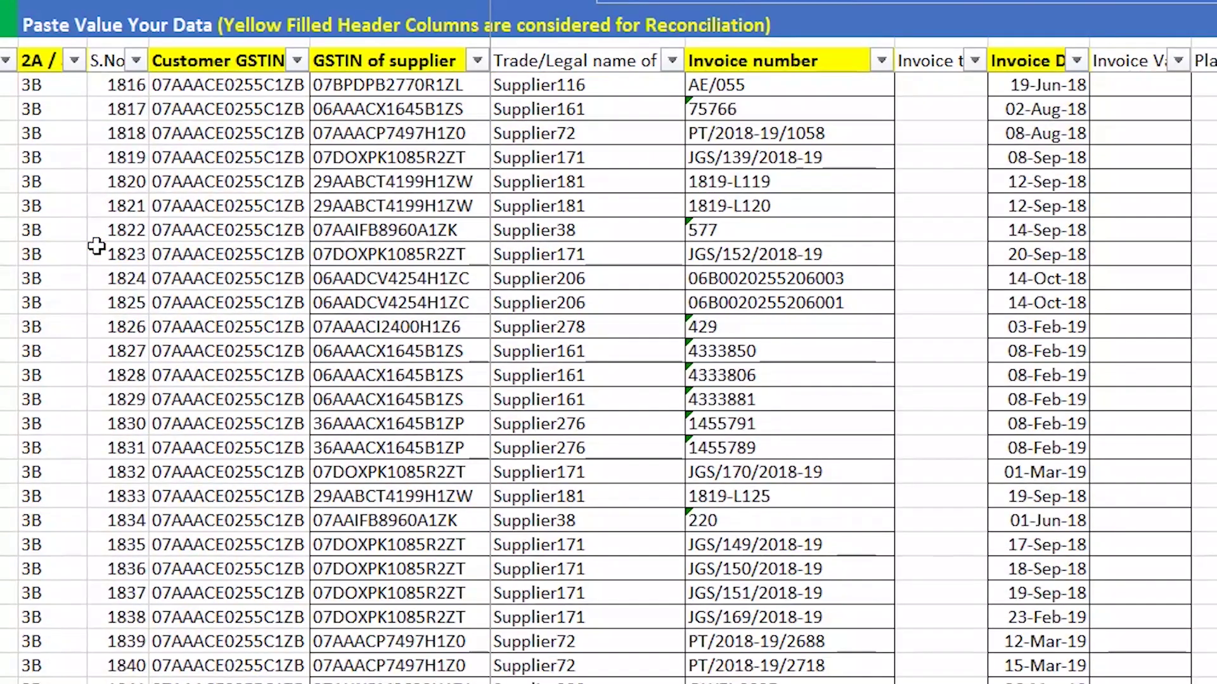
- Check the supplier GSTIN of 3B record 1789
{"action": "key", "text": "Up"}
{"action": "key", "text": "Up"}
{"action": "key", "text": "Up"}
{"action": "key", "text": "Up"}
{"action": "key", "text": "Up"}
{"action": "key", "text": "Up"}
{"action": "key", "text": "Up"}
{"action": "key", "text": "Up"}
{"action": "key", "text": "Up"}
{"action": "key", "text": "Up"}
{"action": "key", "text": "Up"}
{"action": "key", "text": "Up"}
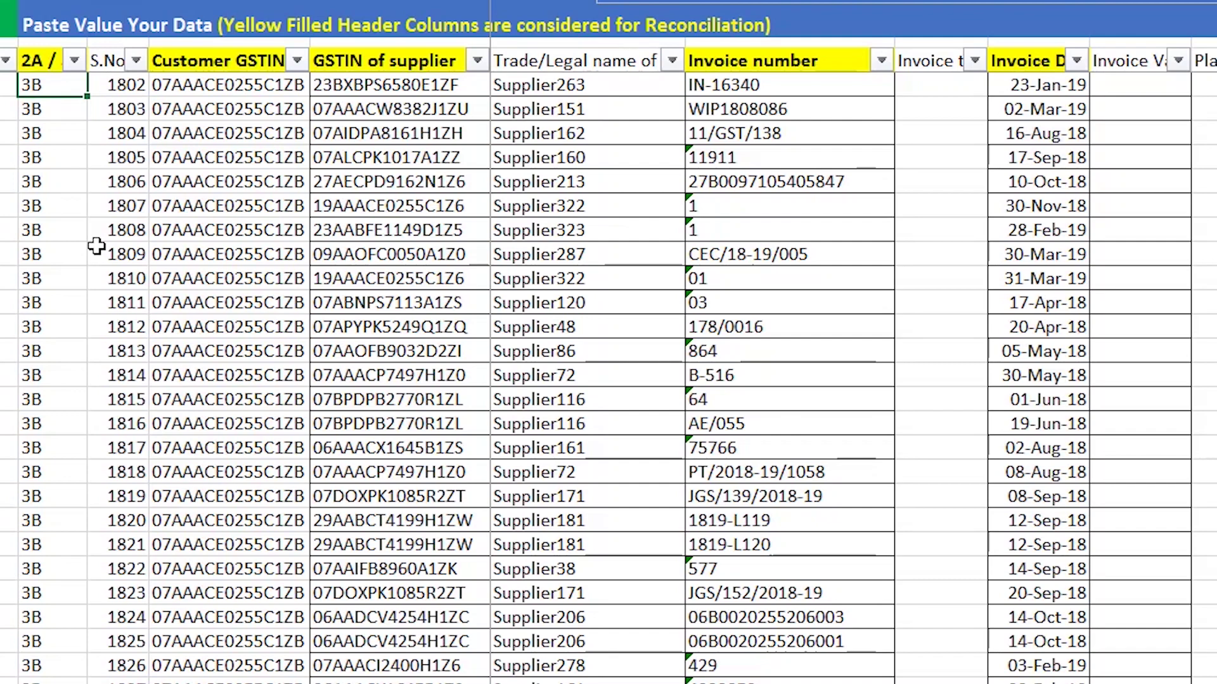
{"action": "key", "text": "Up"}
{"action": "key", "text": "Up"}
{"action": "key", "text": "Up"}
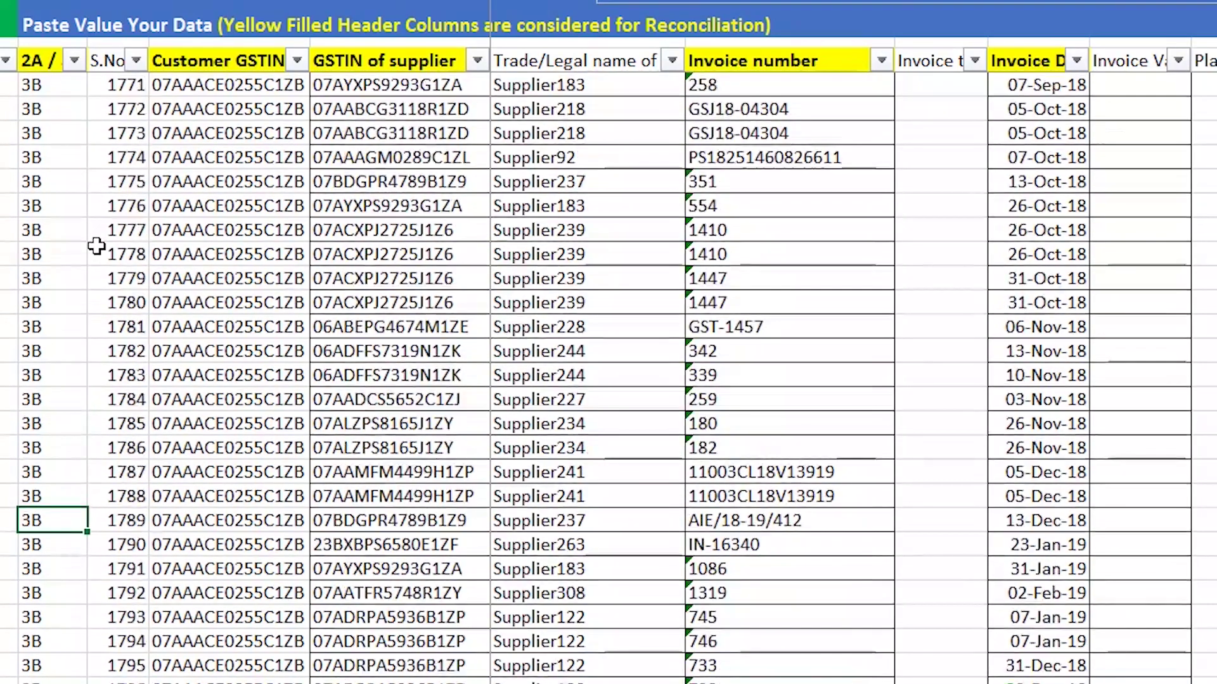
{"action": "key", "text": "Right"}
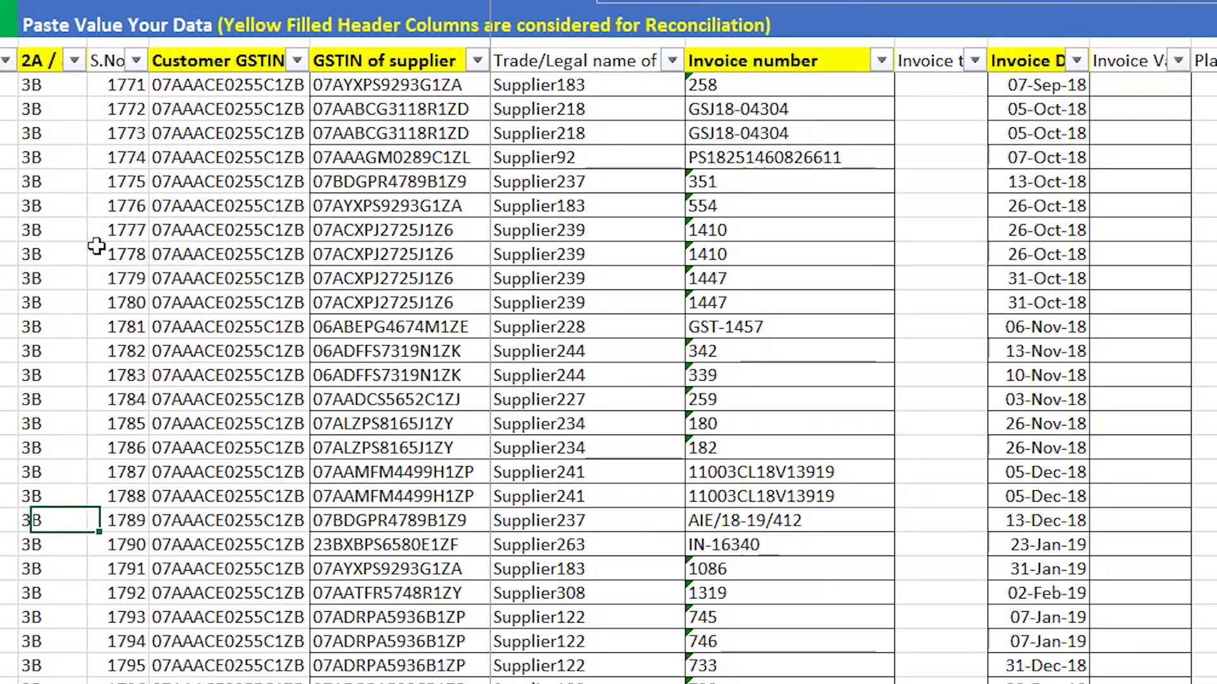
{"action": "key", "text": "Right"}
{"action": "key", "text": "Right"}
{"action": "key", "text": "Right"}
{"action": "key", "text": "Left"}
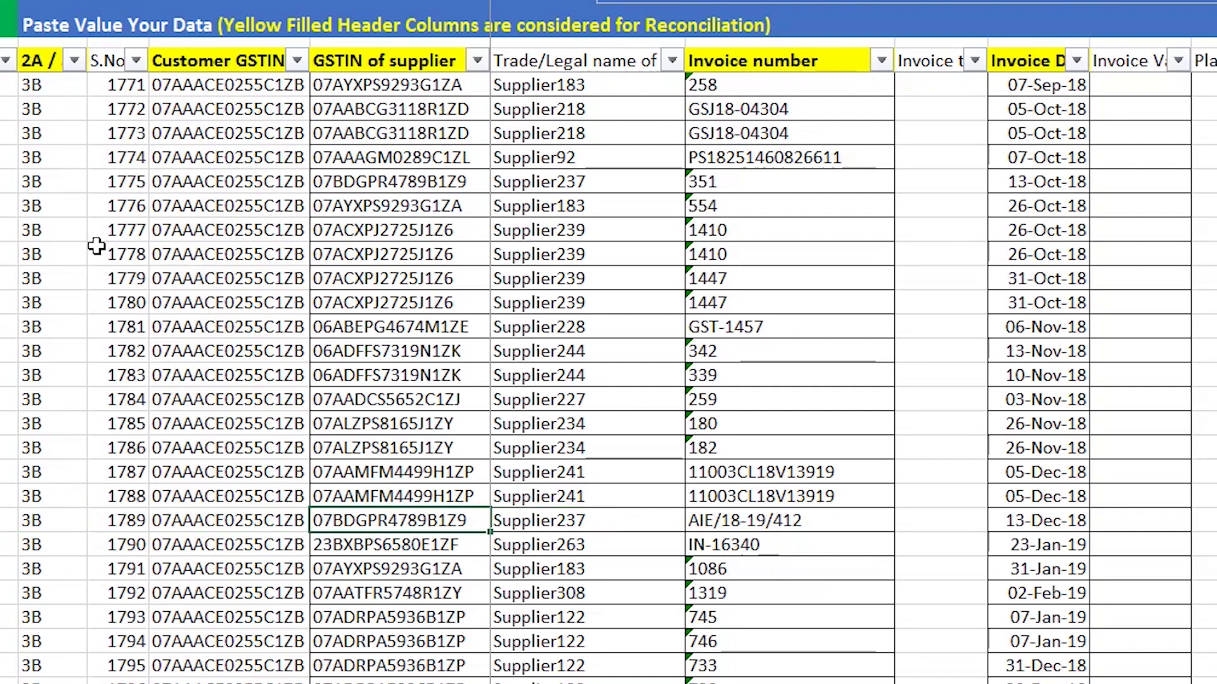
- Return to the top of the 2A data and check the first column, Customer GSTIN and Invoice number headers
{"action": "key", "text": "ctrl+Up"}
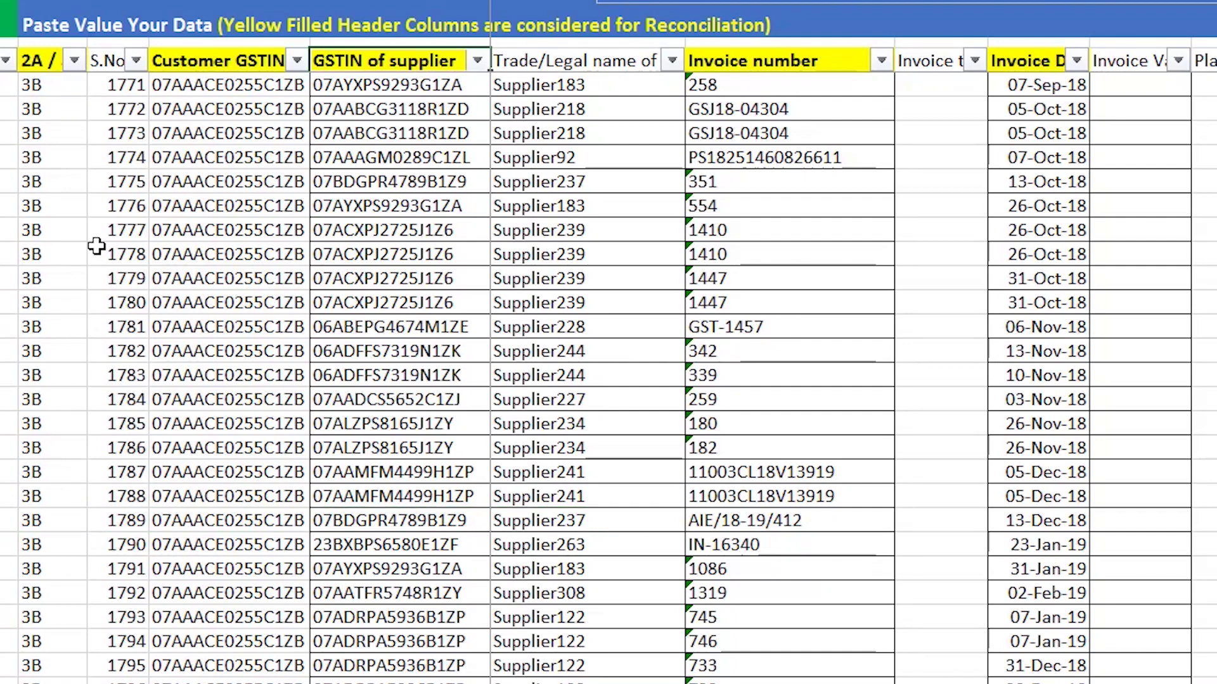
{"action": "key", "text": "Down"}
{"action": "key", "text": "Up"}
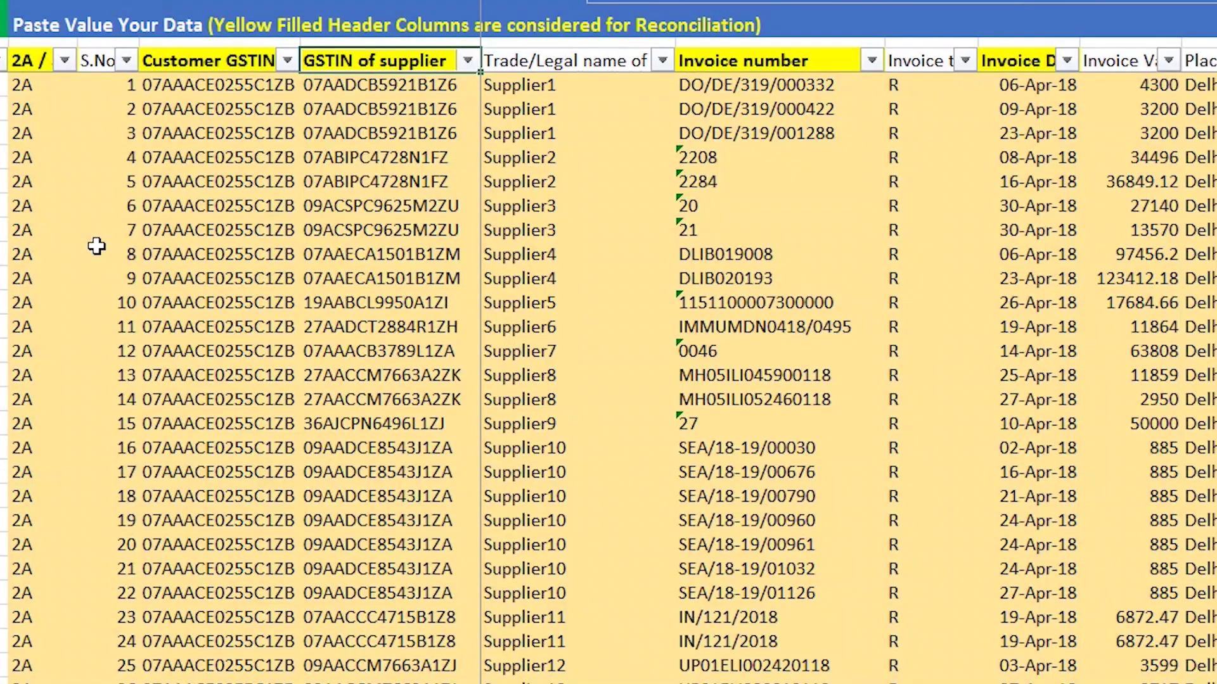
{"action": "left_click", "coordinate": [40, 66]}
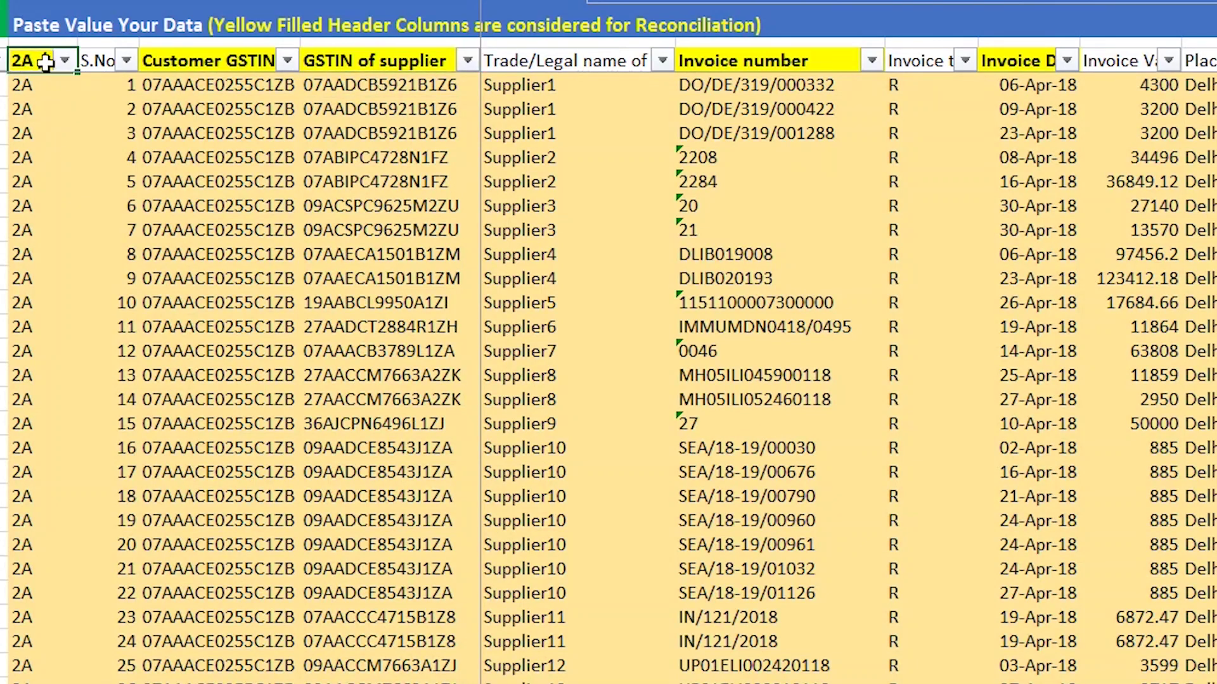
{"action": "left_click", "coordinate": [204, 64]}
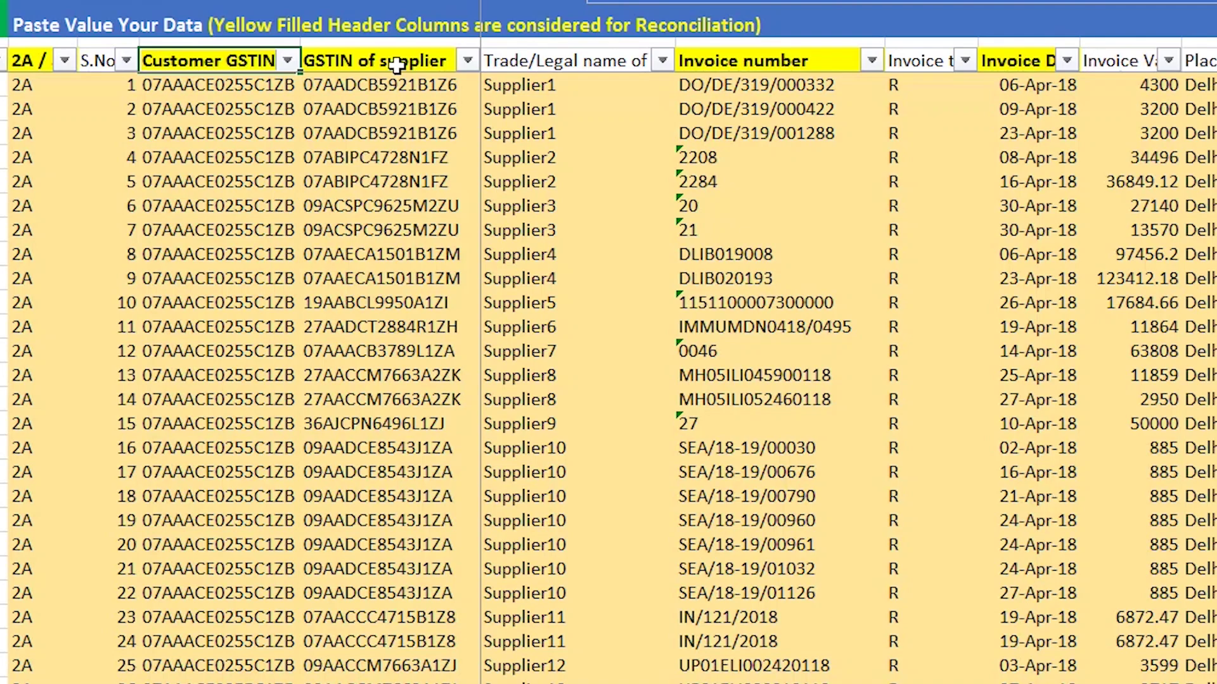
{"action": "left_click", "coordinate": [800, 64]}
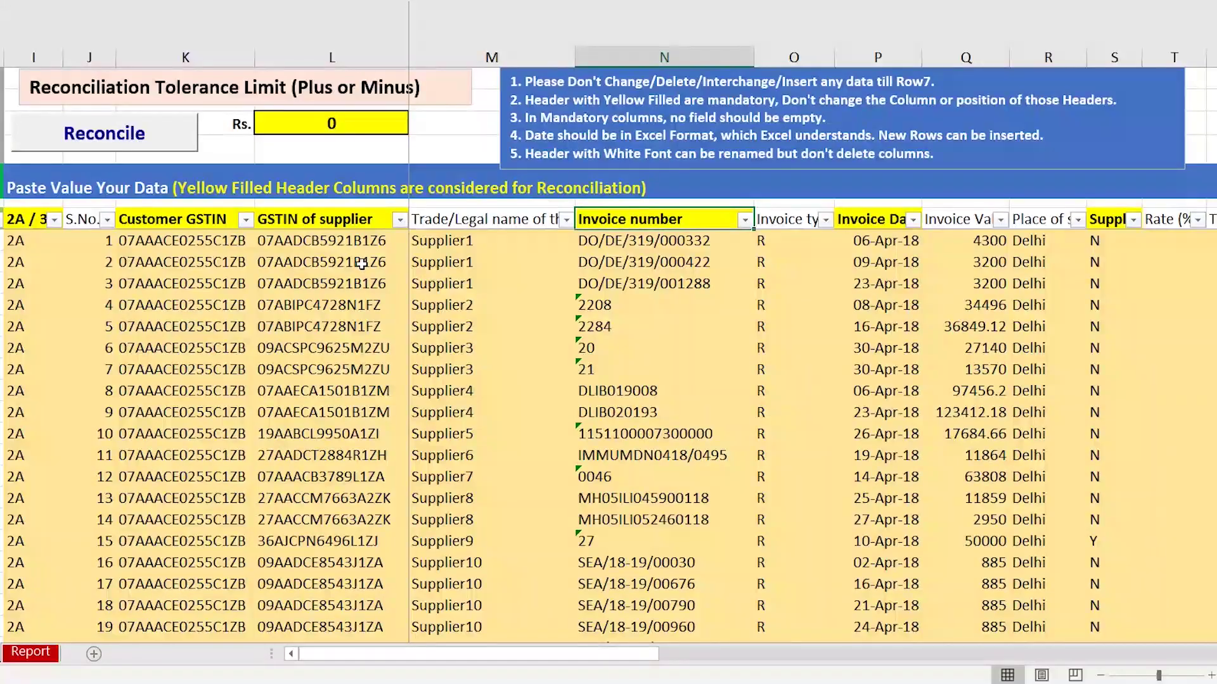
{"action": "left_click", "coordinate": [361, 265]}
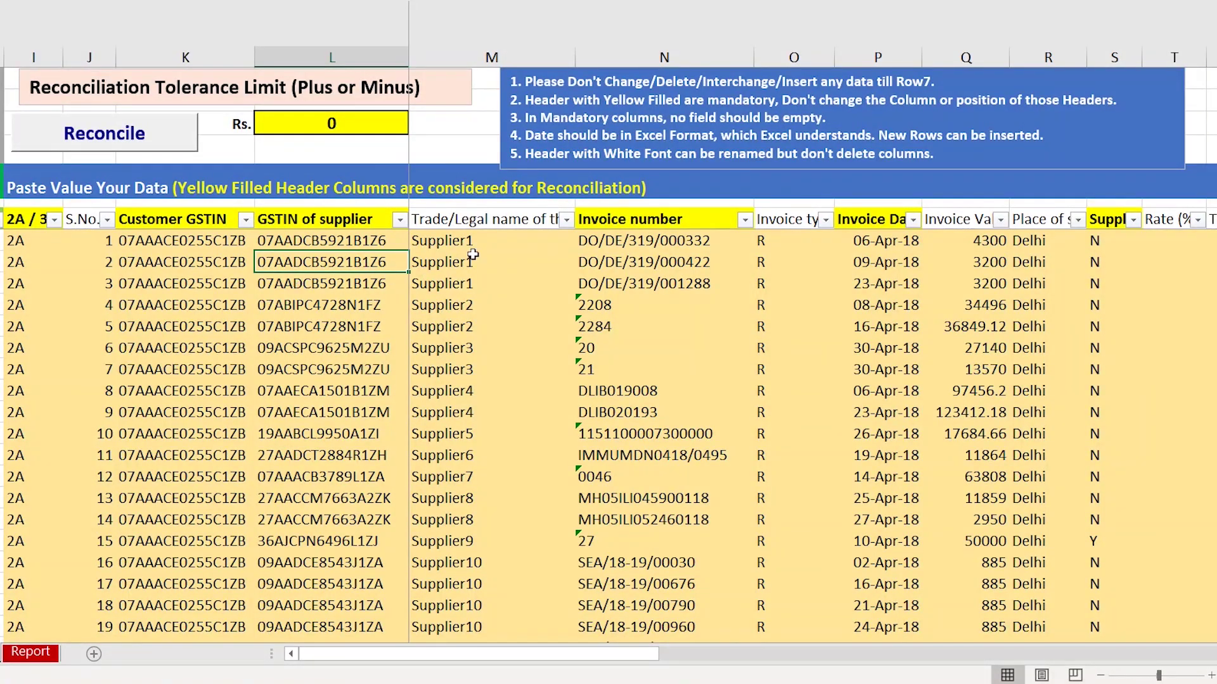
{"action": "left_click", "coordinate": [488, 220]}
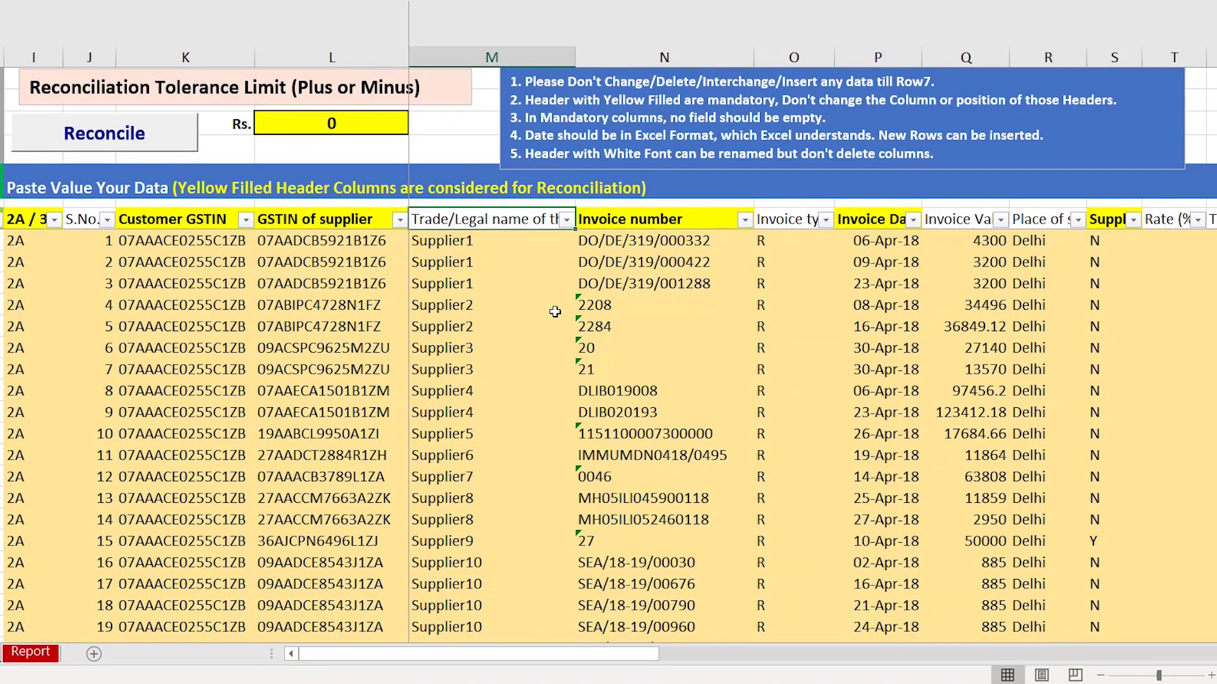
{"action": "key", "text": "Right"}
{"action": "key", "text": "Right"}
{"action": "key", "text": "Right"}
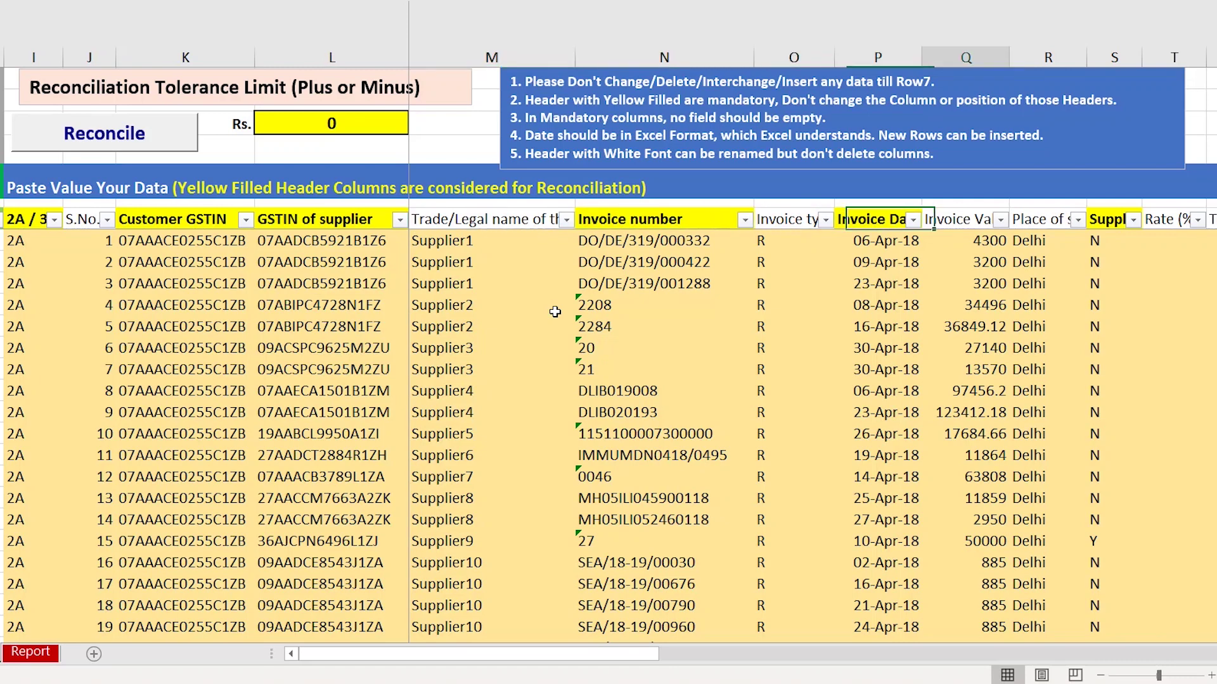
{"action": "key", "text": "Right"}
{"action": "key", "text": "Right"}
{"action": "key", "text": "Right"}
{"action": "key", "text": "Right"}
{"action": "key", "text": "Right"}
{"action": "key", "text": "Right"}
{"action": "key", "text": "Right"}
{"action": "key", "text": "Right"}
{"action": "key", "text": "Right"}
{"action": "key", "text": "Left"}
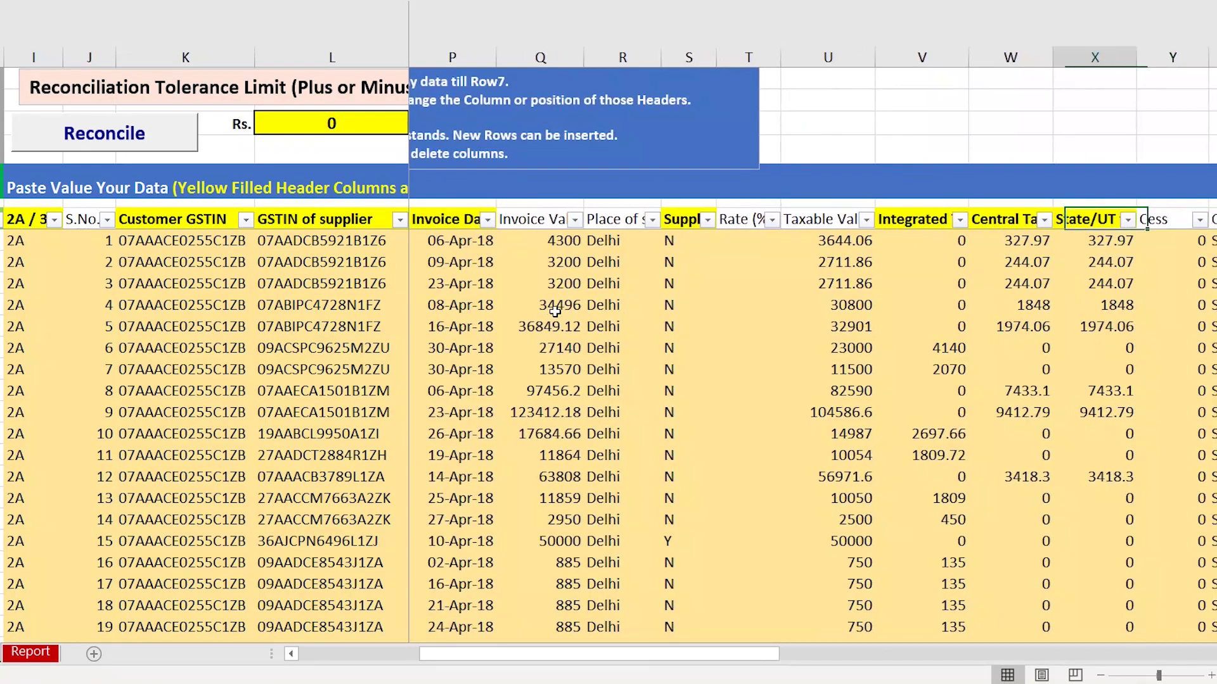
{"action": "key", "text": "Left"}
{"action": "key", "text": "Left"}
{"action": "key", "text": "Right"}
{"action": "key", "text": "Right"}
{"action": "key", "text": "Right"}
{"action": "key", "text": "Right"}
{"action": "key", "text": "Right"}
{"action": "key", "text": "Right"}
{"action": "key", "text": "Right"}
{"action": "key", "text": "Right"}
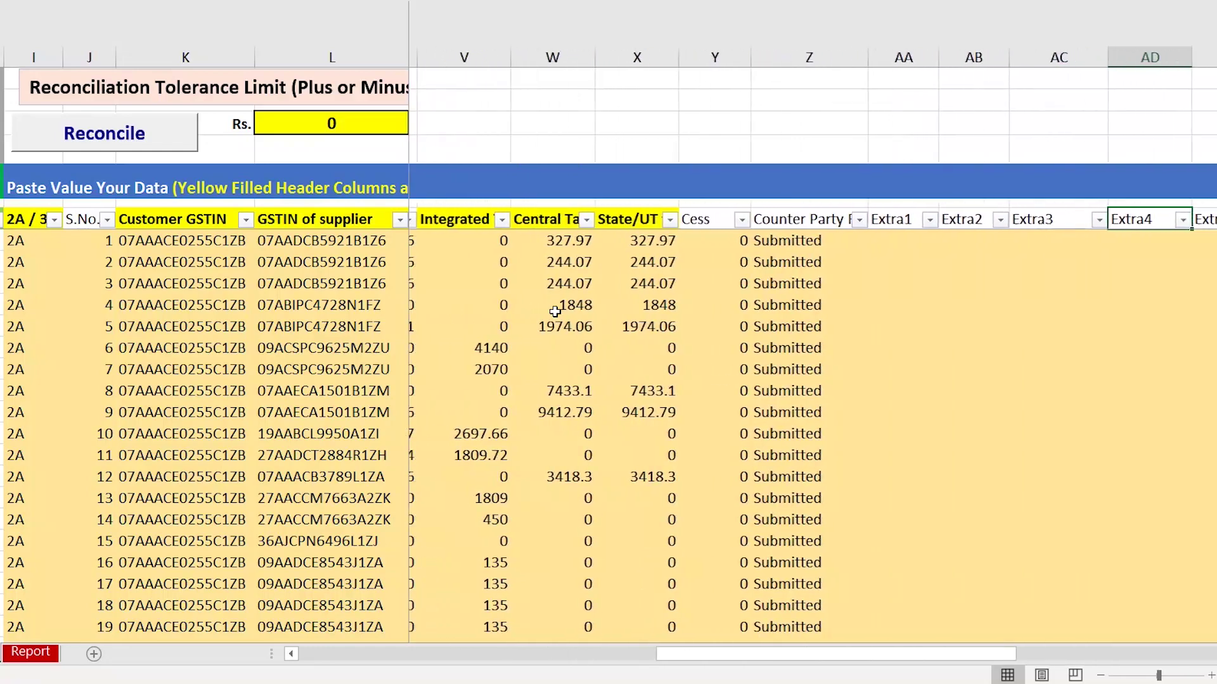
{"action": "key", "text": "Left"}
{"action": "key", "text": "Left"}
{"action": "key", "text": "Left"}
{"action": "key", "text": "Right"}
{"action": "key", "text": "Right"}
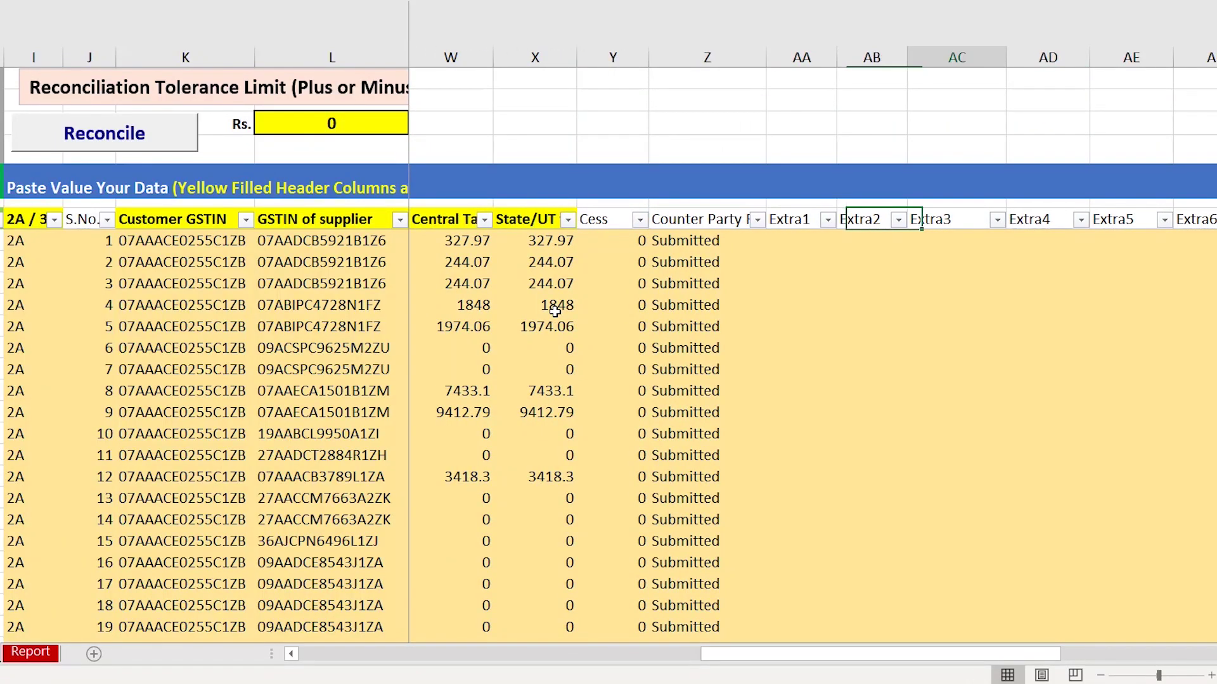
{"action": "key", "text": "Right"}
{"action": "key", "text": "Right"}
{"action": "key", "text": "Right"}
{"action": "key", "text": "Right"}
{"action": "key", "text": "Right"}
{"action": "key", "text": "Right"}
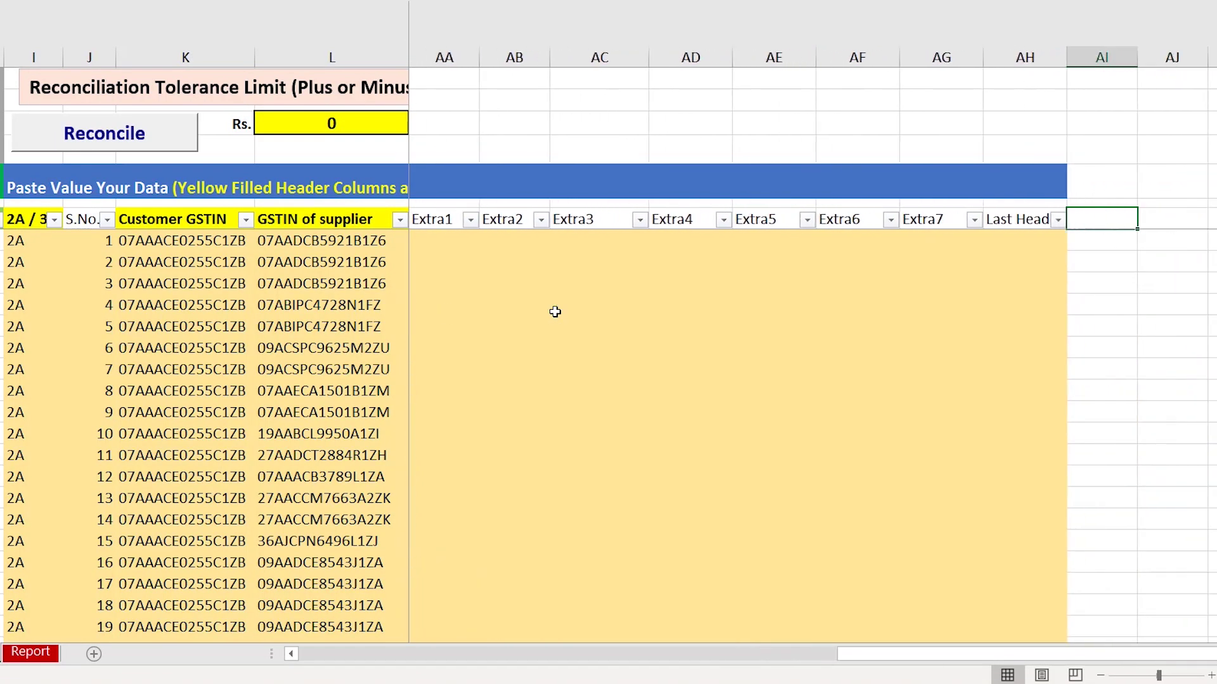
{"action": "key", "text": "Left"}
{"action": "key", "text": "Left"}
{"action": "key", "text": "Left"}
{"action": "key", "text": "Left"}
{"action": "key", "text": "Left"}
{"action": "key", "text": "Left"}
{"action": "key", "text": "Right"}
{"action": "key", "text": "Right"}
{"action": "key", "text": "Right"}
{"action": "key", "text": "Right"}
{"action": "key", "text": "Right"}
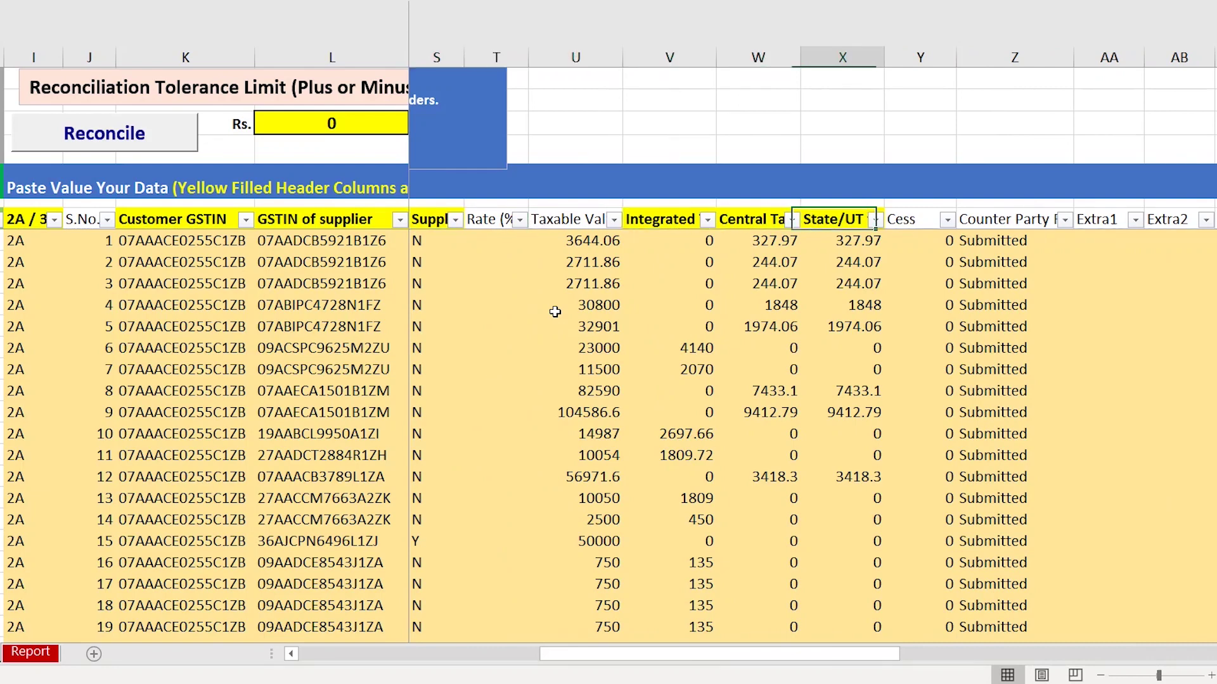
{"action": "key", "text": "Right"}
{"action": "key", "text": "Right"}
{"action": "key", "text": "Right"}
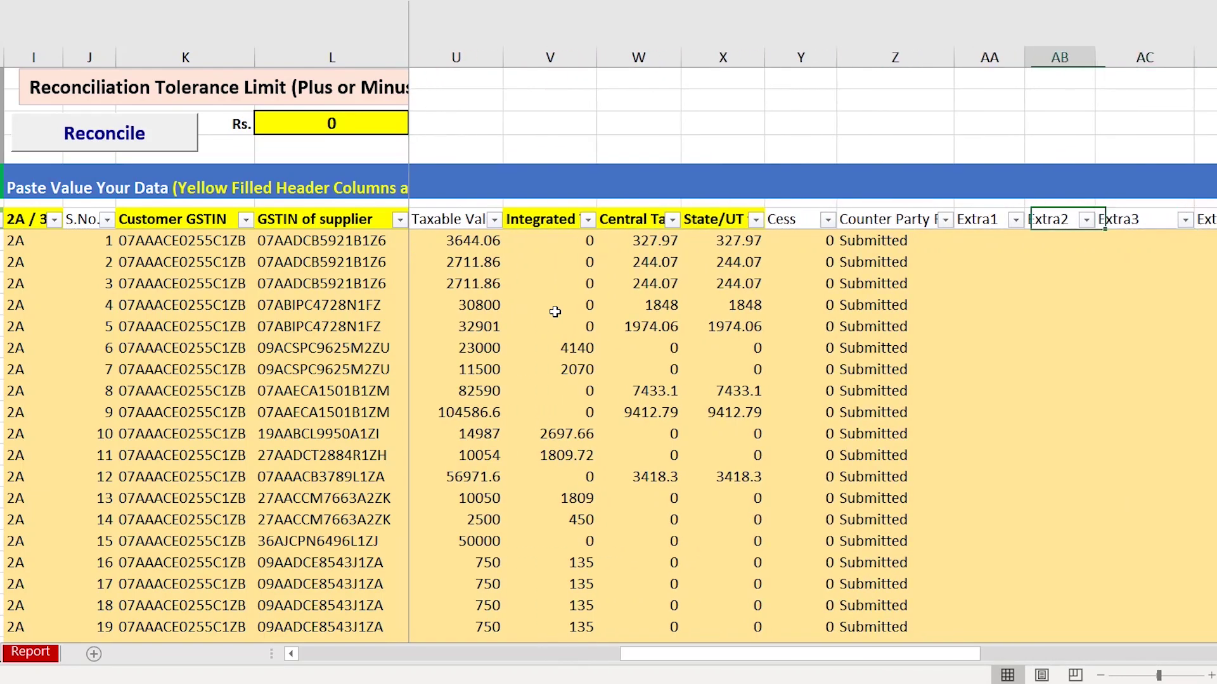
{"action": "key", "text": "Right"}
{"action": "key", "text": "Left"}
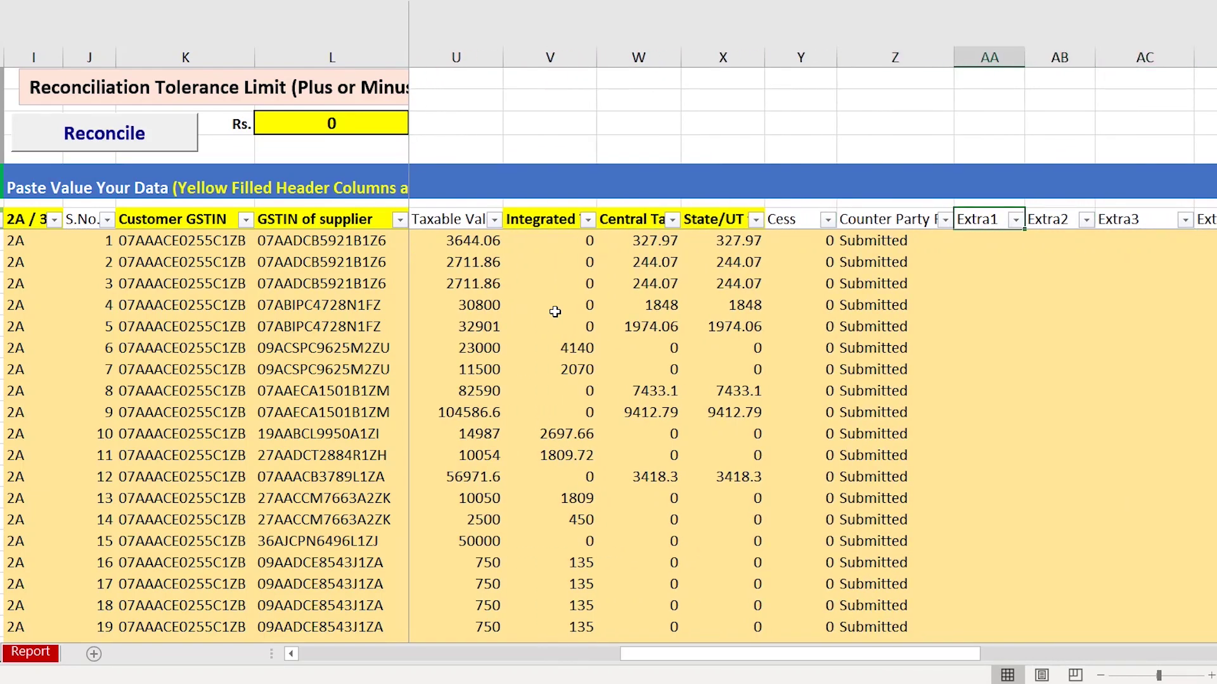
{"action": "key", "text": "Left"}
{"action": "key", "text": "Left"}
{"action": "key", "text": "Left"}
{"action": "key", "text": "Right"}
{"action": "key", "text": "Right"}
{"action": "key", "text": "Right"}
{"action": "key", "text": "Left"}
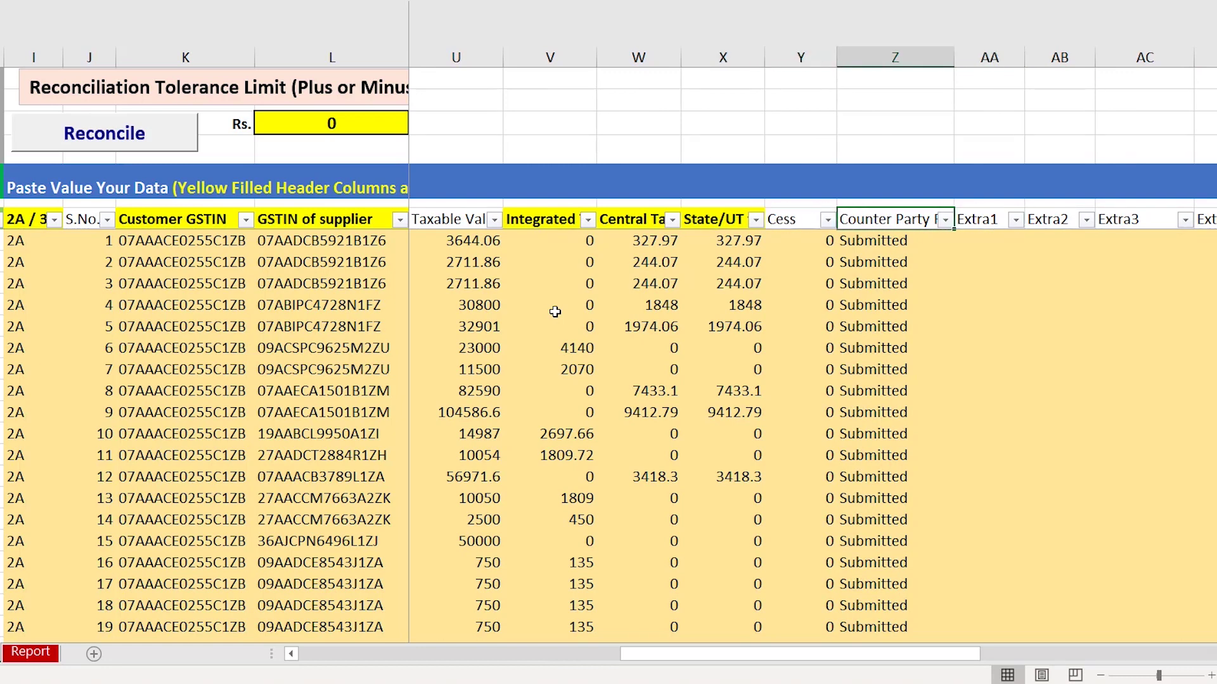
{"action": "key", "text": "Left"}
{"action": "key", "text": "Left"}
{"action": "key", "text": "Left"}
{"action": "key", "text": "Right"}
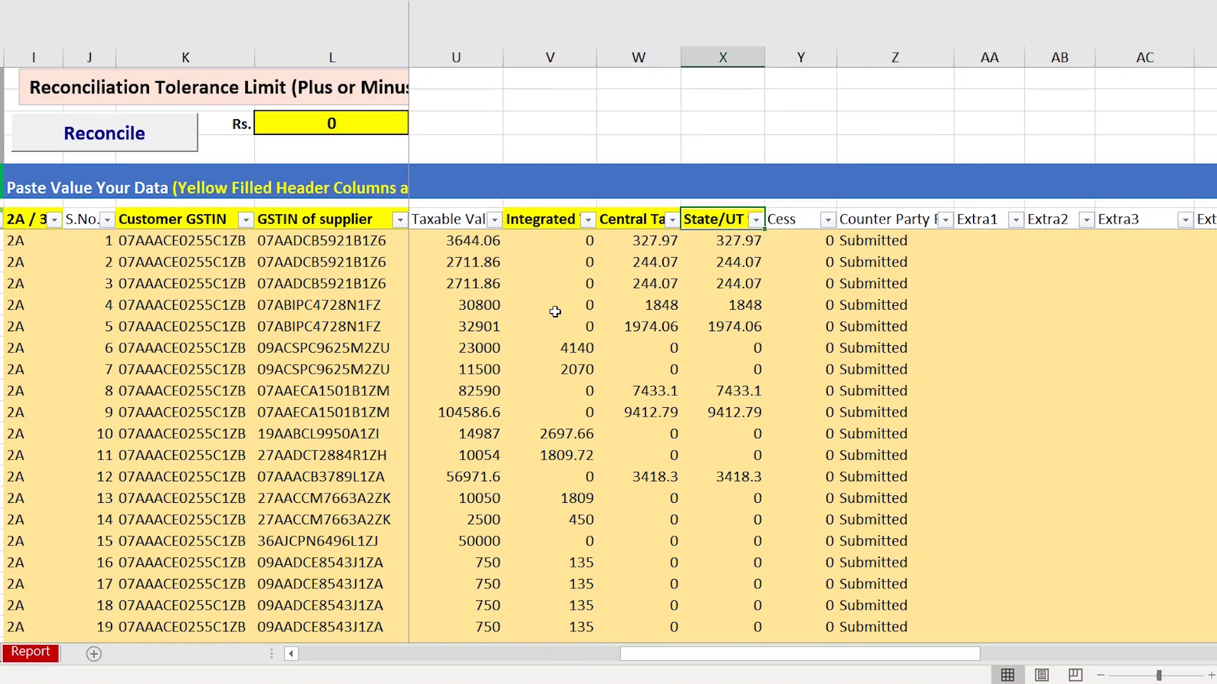
{"action": "key", "text": "Left"}
{"action": "key", "text": "Left"}
{"action": "key", "text": "Left"}
{"action": "key", "text": "Left"}
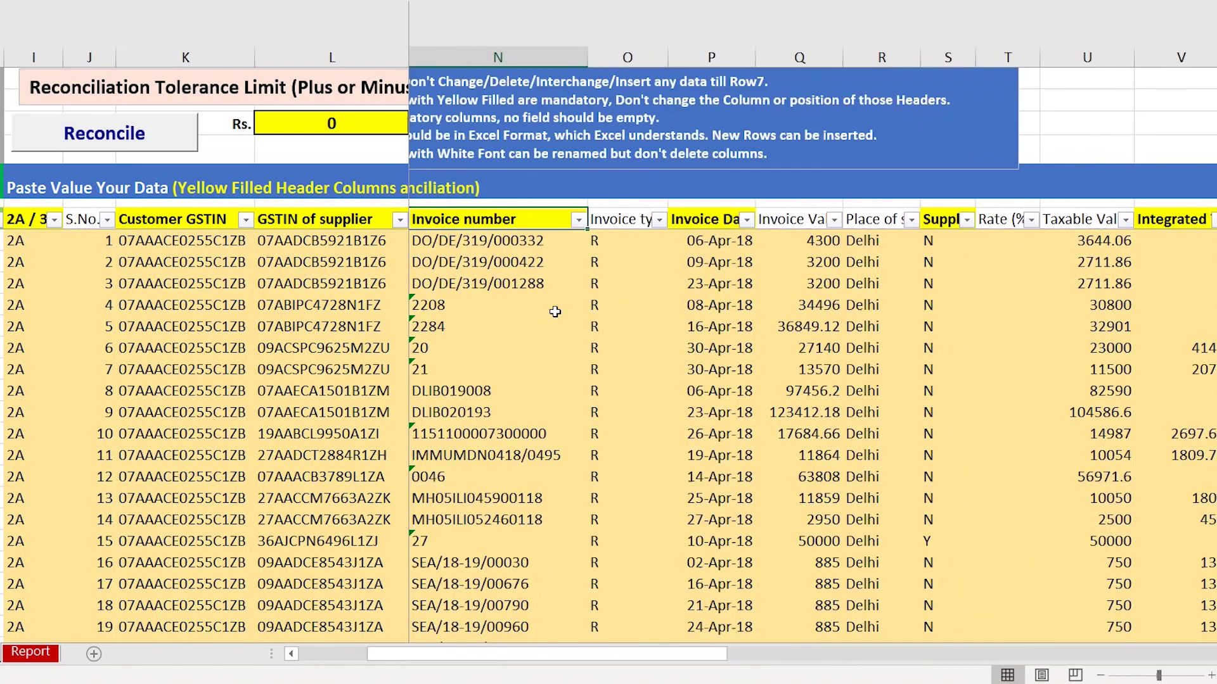
{"action": "key", "text": "Right"}
{"action": "key", "text": "Right"}
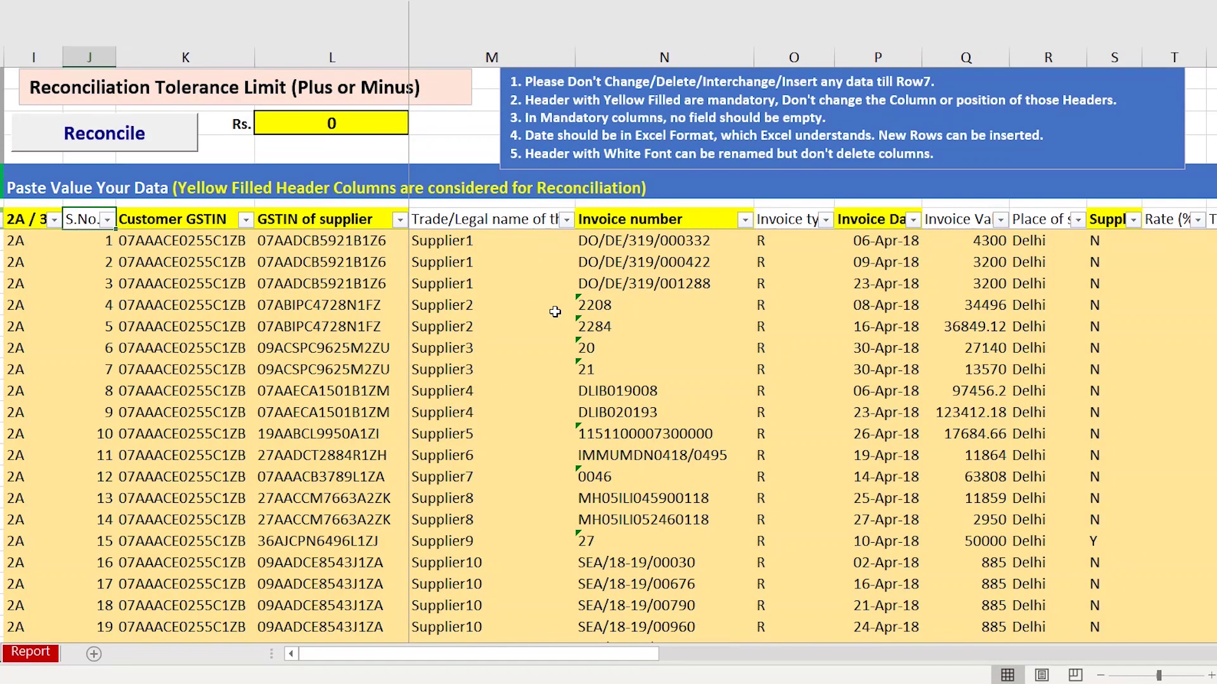
{"action": "key", "text": "Right"}
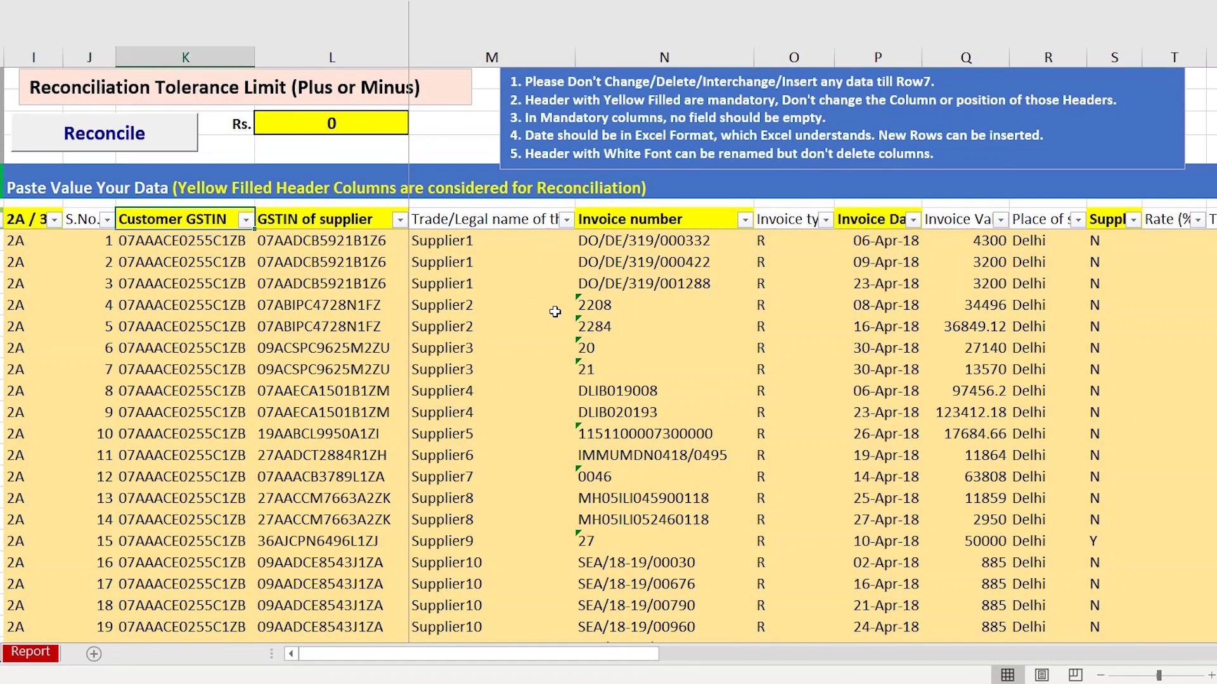
{"action": "key", "text": "Left"}
{"action": "key", "text": "Left"}
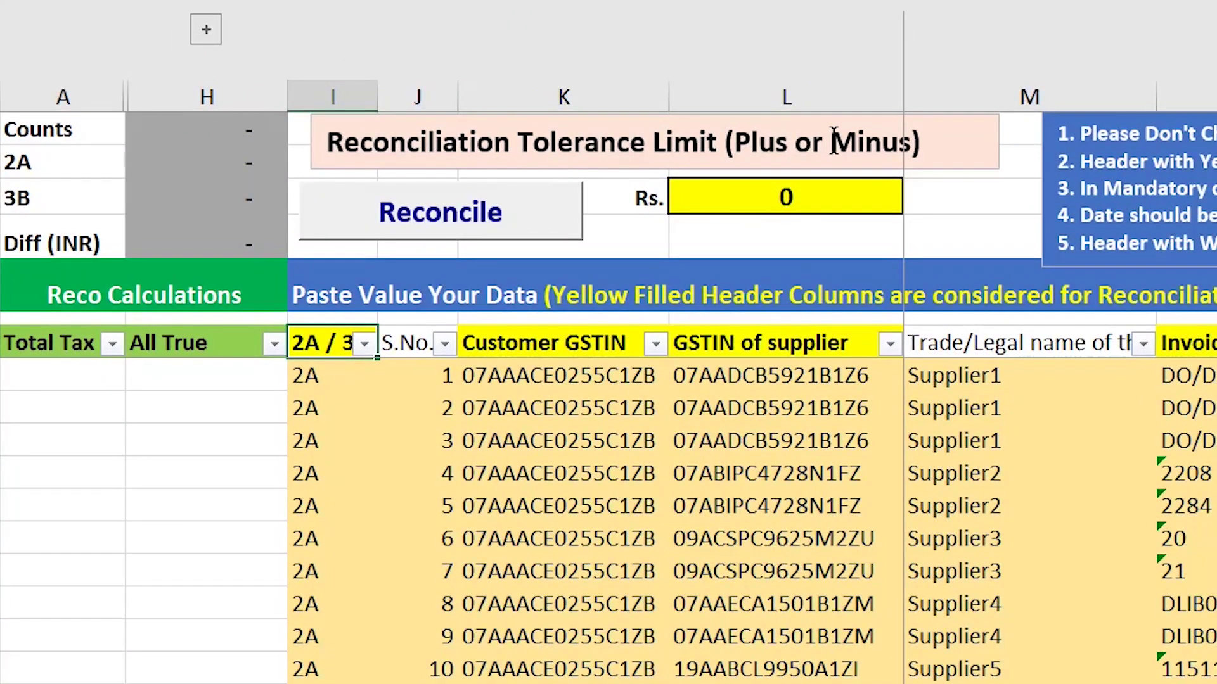
{"action": "left_click", "coordinate": [418, 411]}
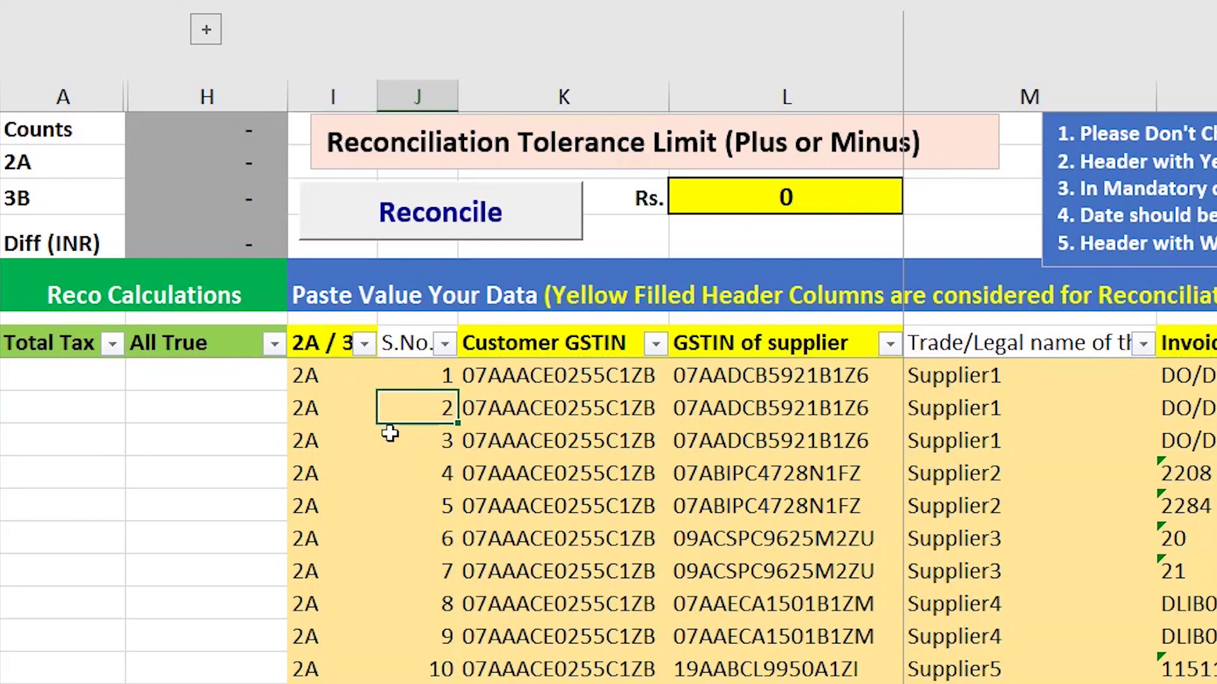
{"action": "left_click", "coordinate": [322, 405]}
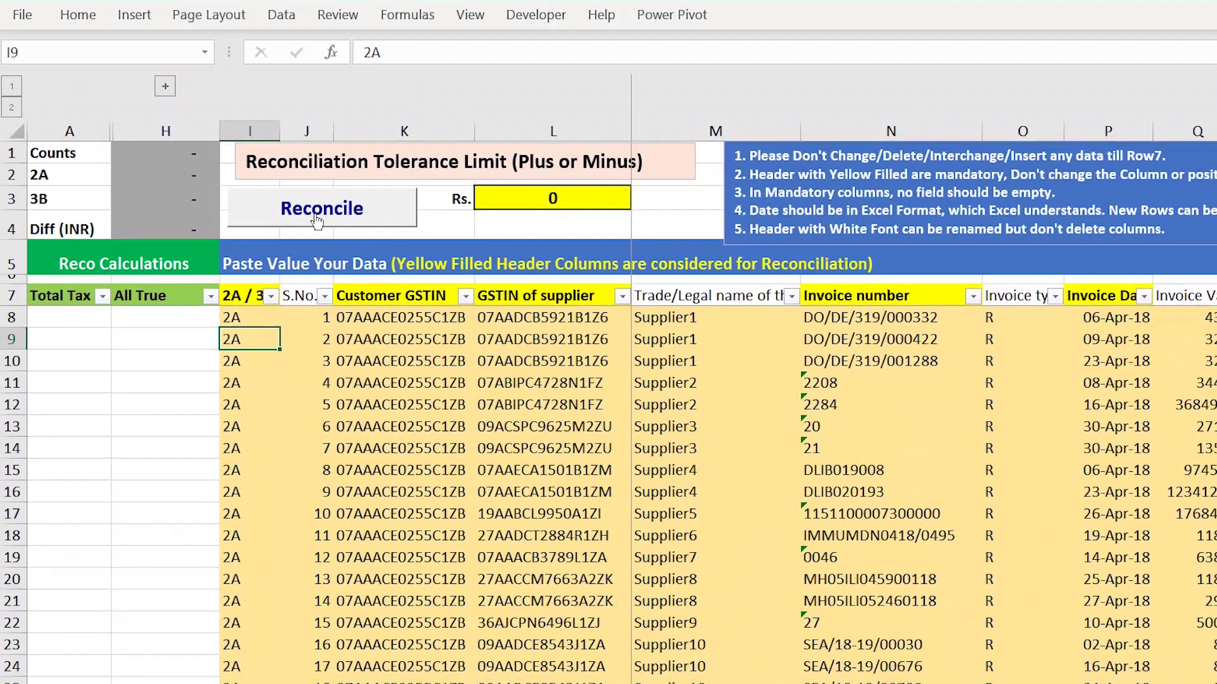
- Run the reconciliation and check the summary: 2,795 counts, 5,373,309 for both 2A and 3B
{"action": "left_click", "coordinate": [316, 220]}
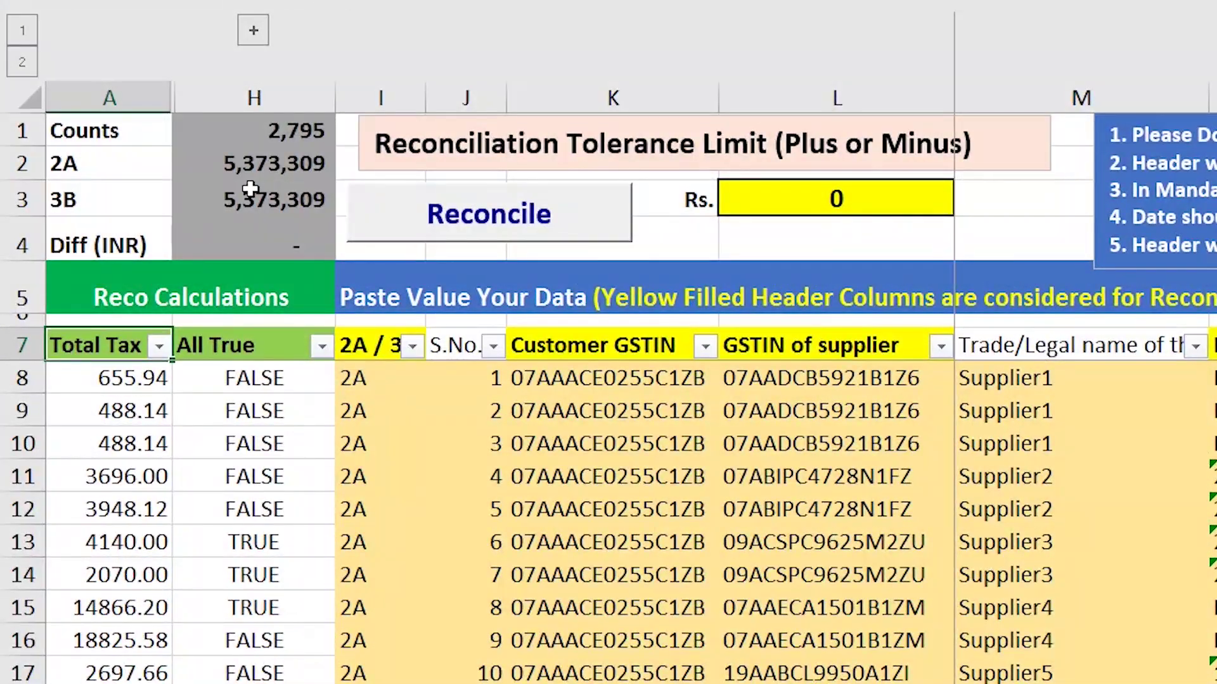
{"action": "left_click", "coordinate": [276, 135]}
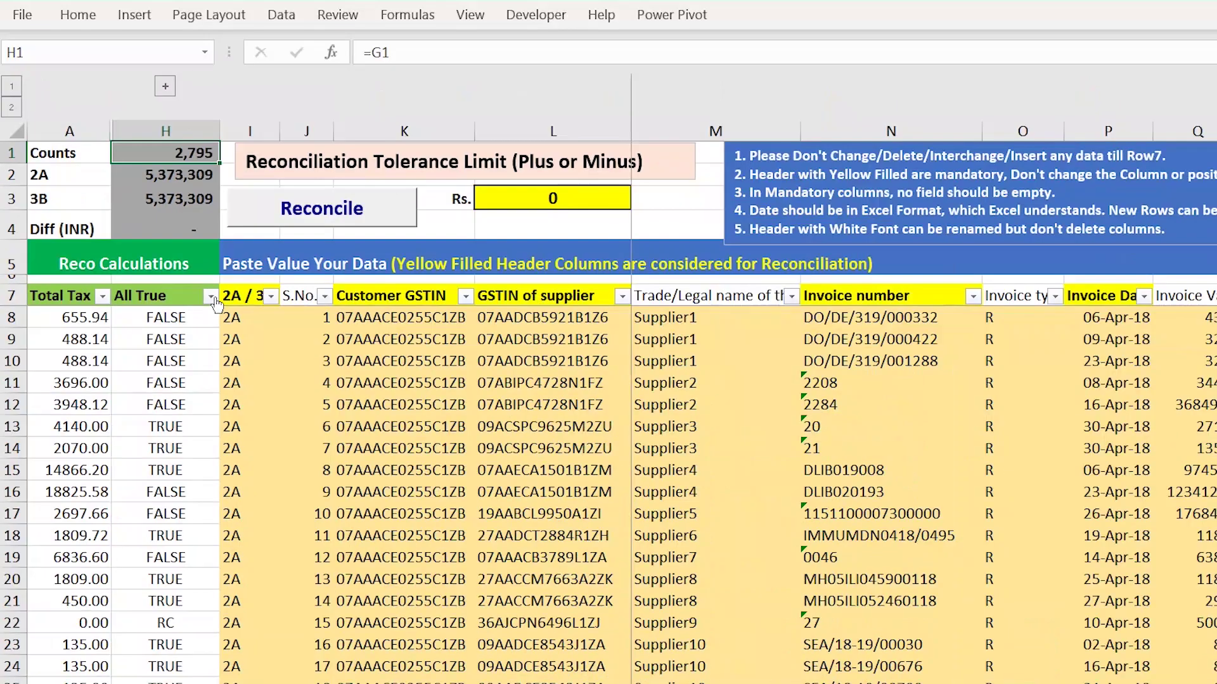
{"action": "left_click", "coordinate": [180, 363]}
{"action": "left_click", "coordinate": [210, 296]}
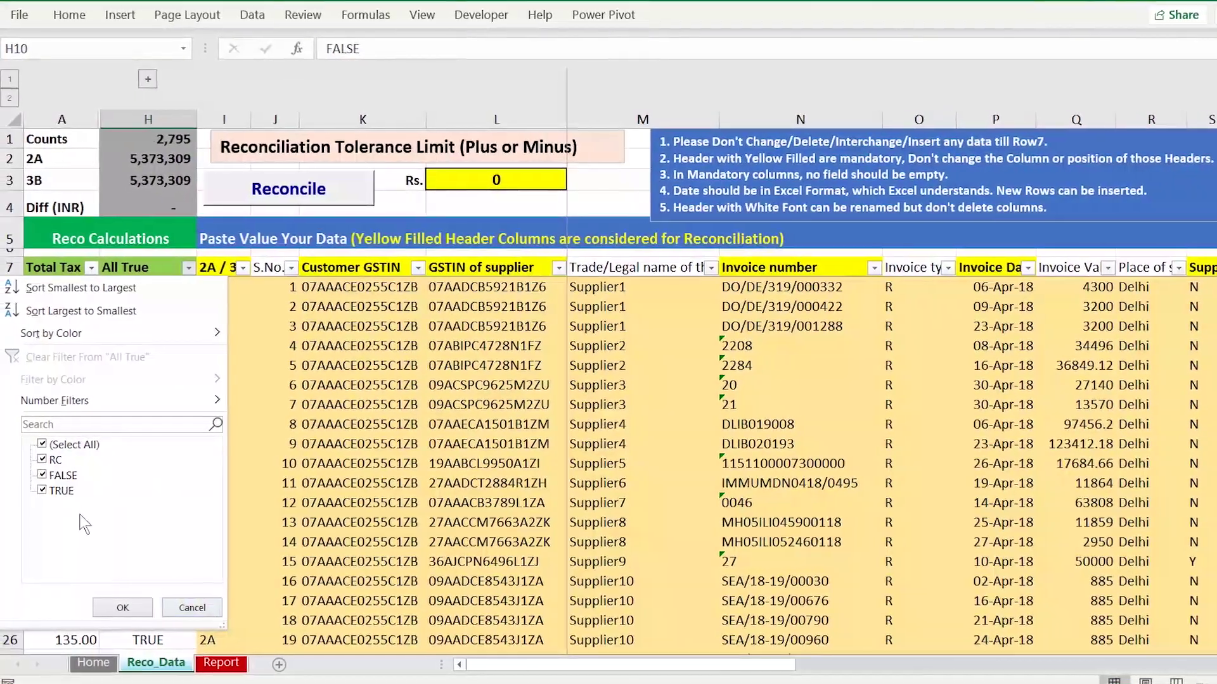
{"action": "key", "text": "Escape"}
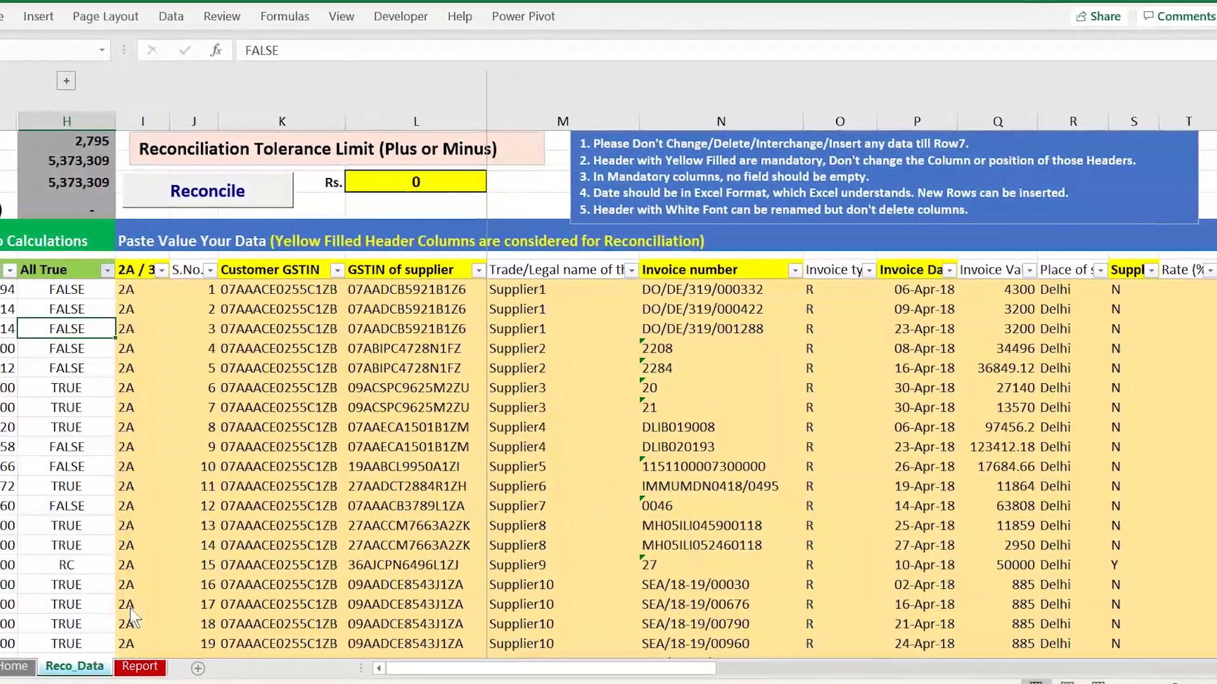
{"action": "left_click", "coordinate": [1110, 271]}
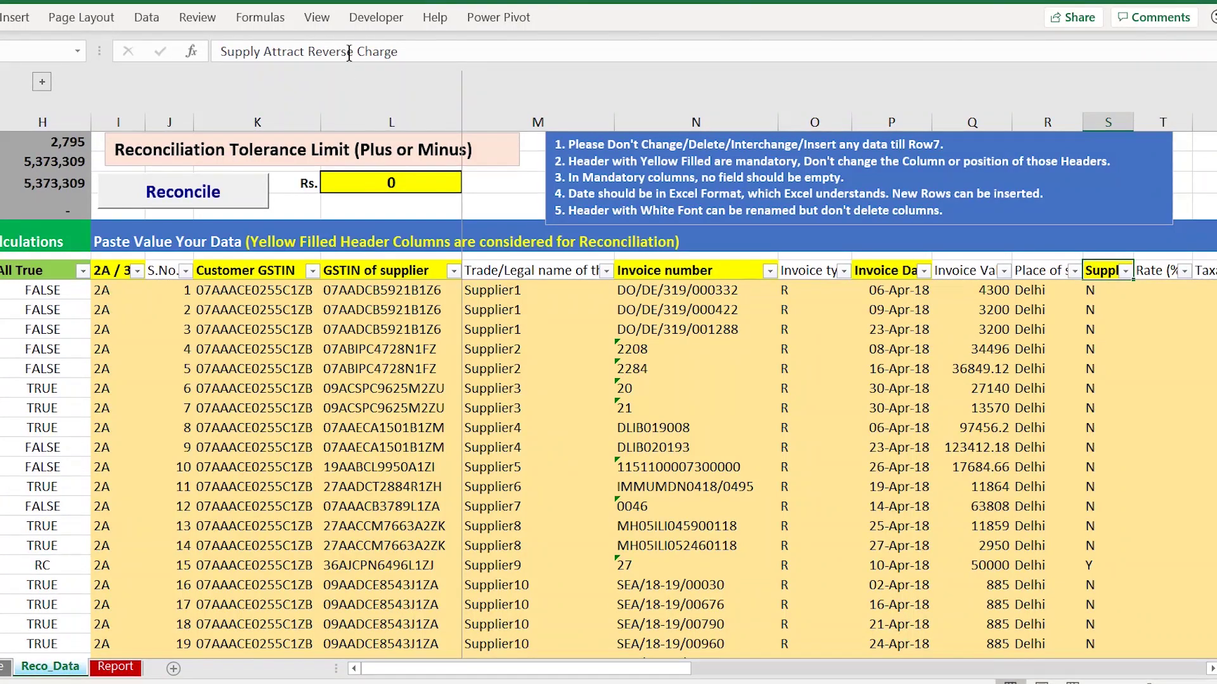
{"action": "left_click", "coordinate": [1125, 272]}
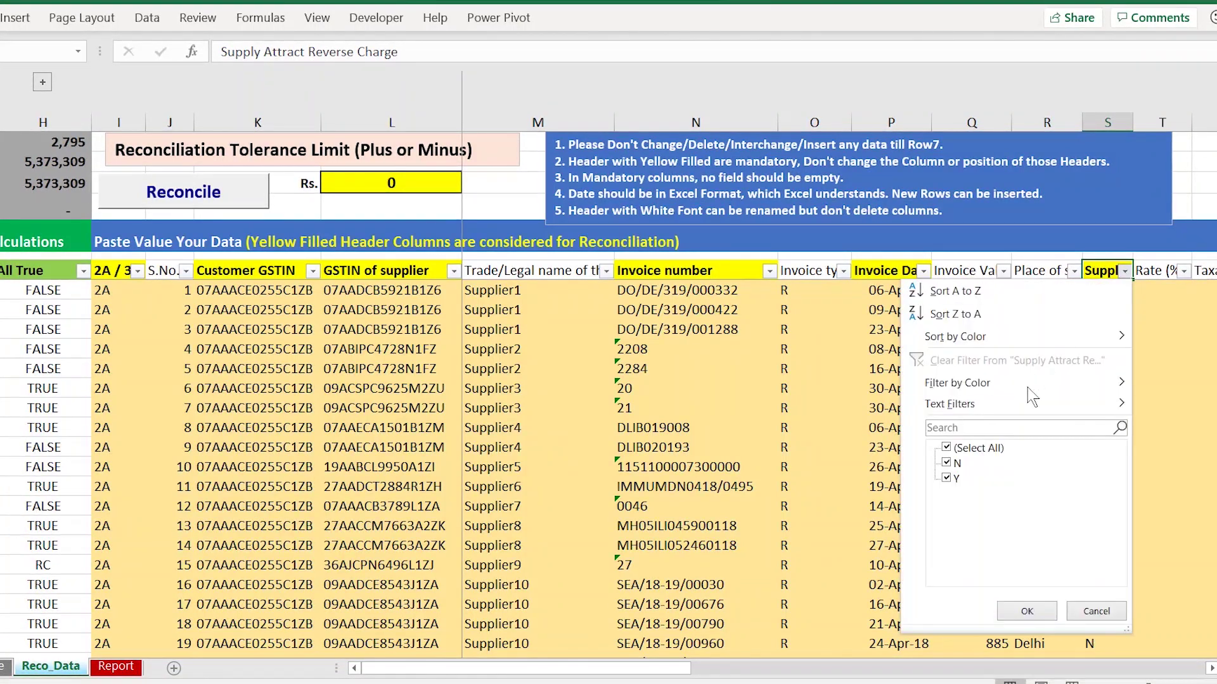
{"action": "left_click", "coordinate": [945, 463]}
{"action": "left_click", "coordinate": [1027, 610]}
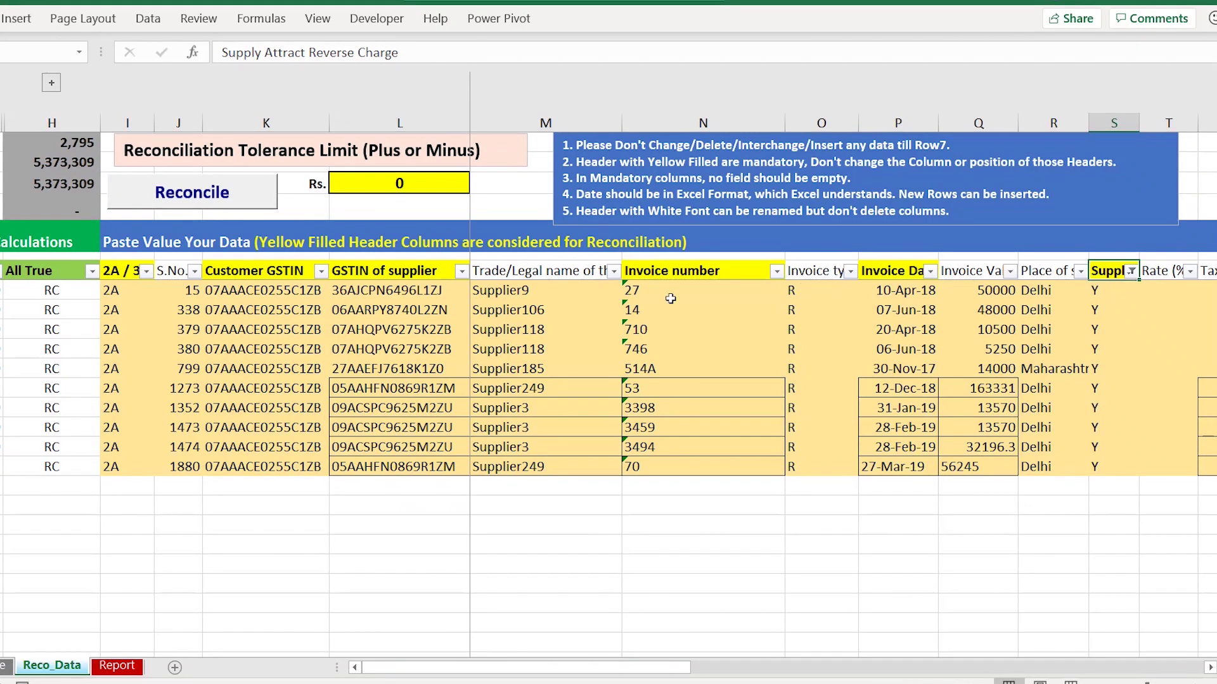
{"action": "left_click", "coordinate": [1131, 271]}
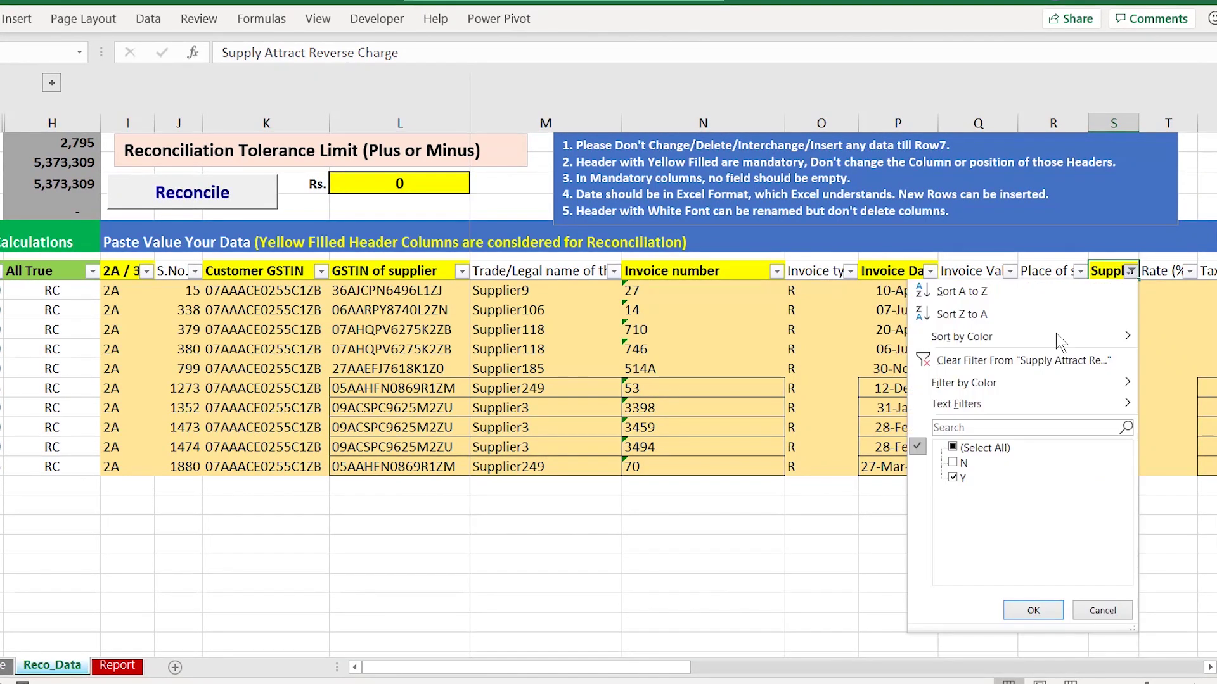
{"action": "left_click", "coordinate": [952, 461]}
{"action": "left_click", "coordinate": [953, 447]}
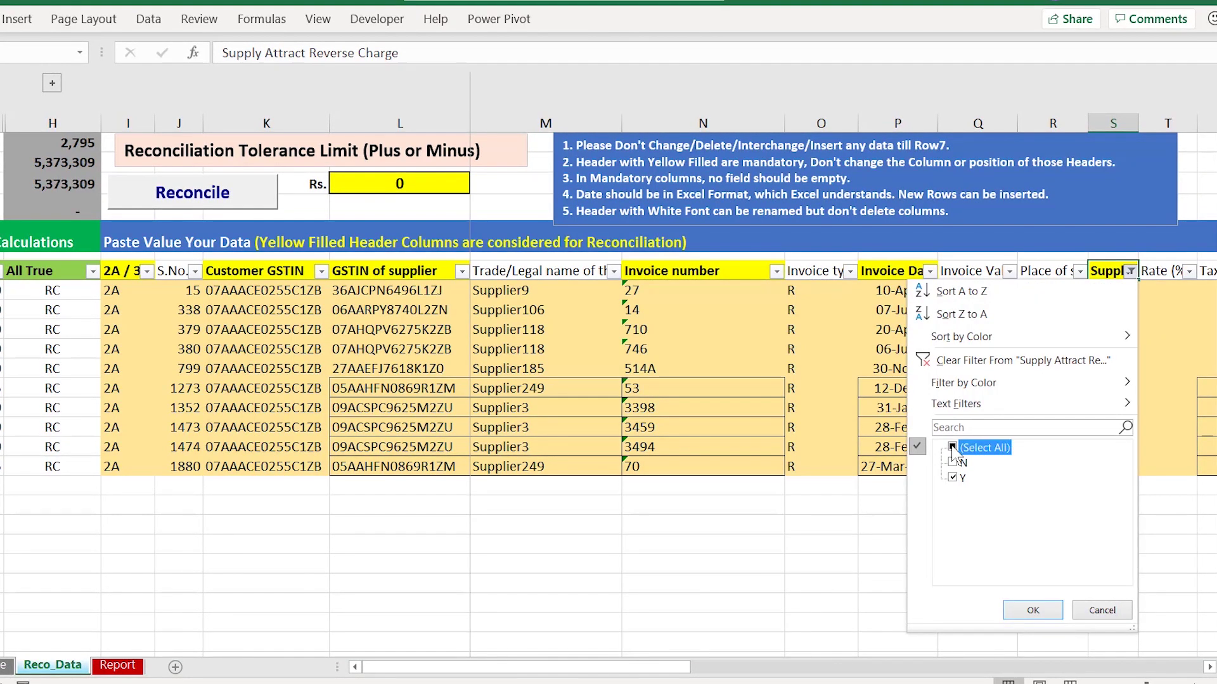
{"action": "left_click", "coordinate": [1033, 610]}
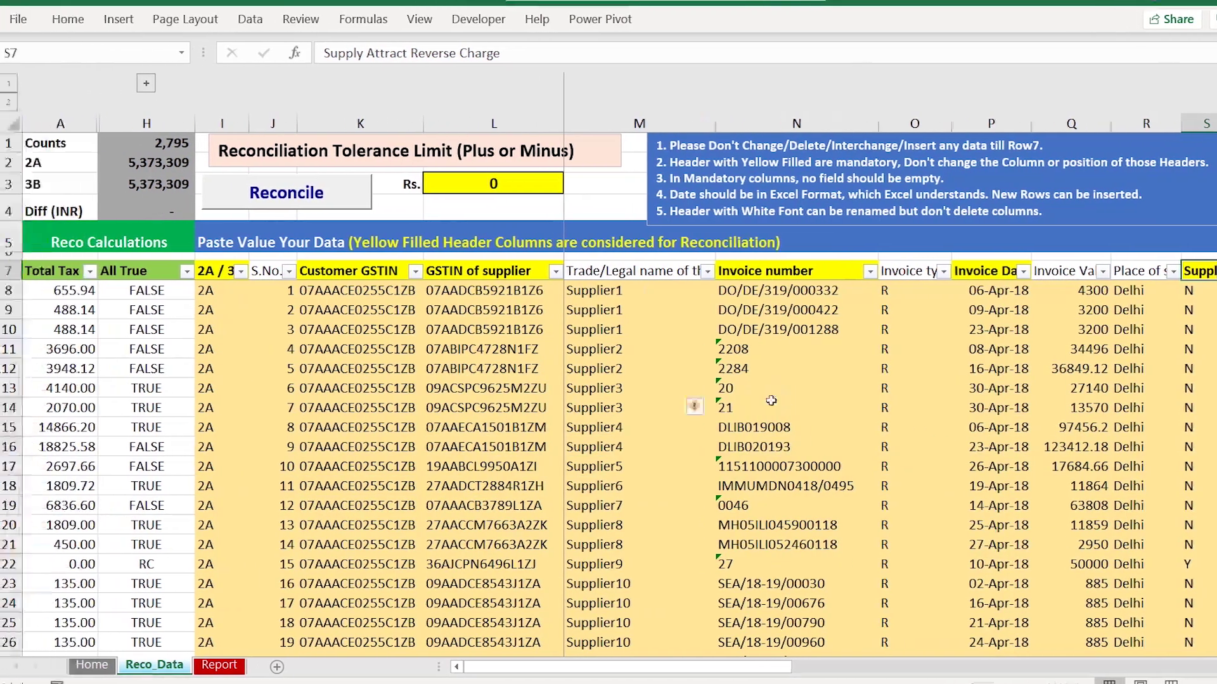
{"action": "left_click", "coordinate": [686, 405]}
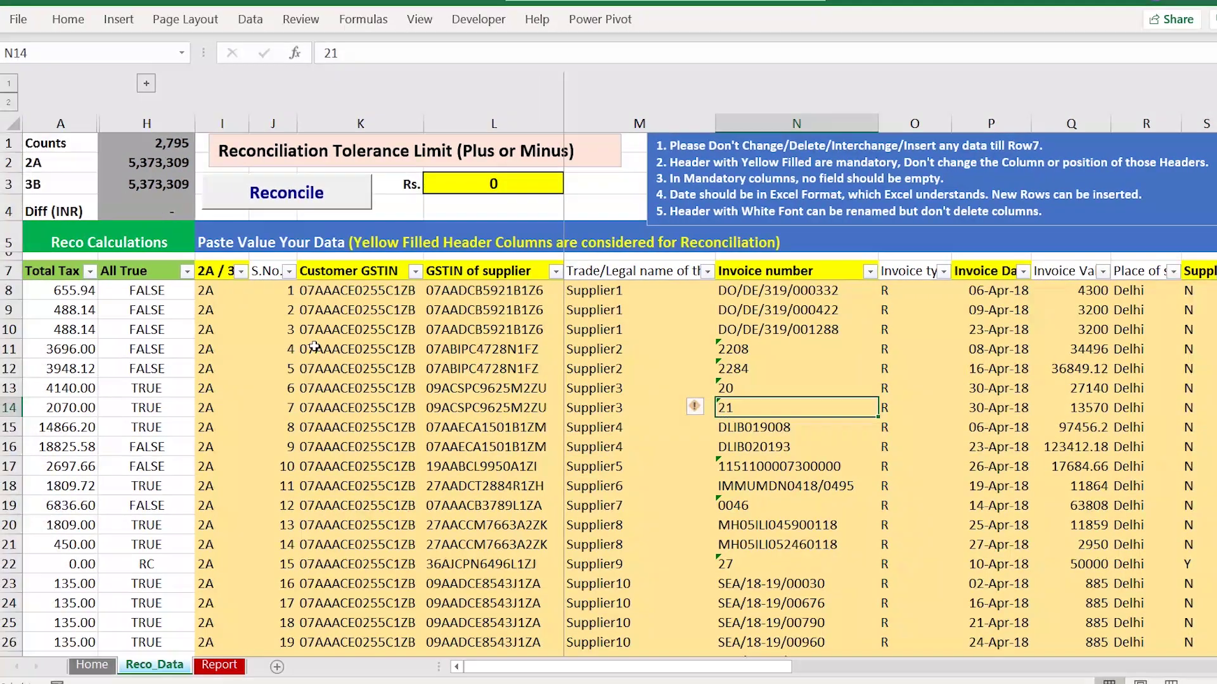
{"action": "left_click", "coordinate": [283, 290]}
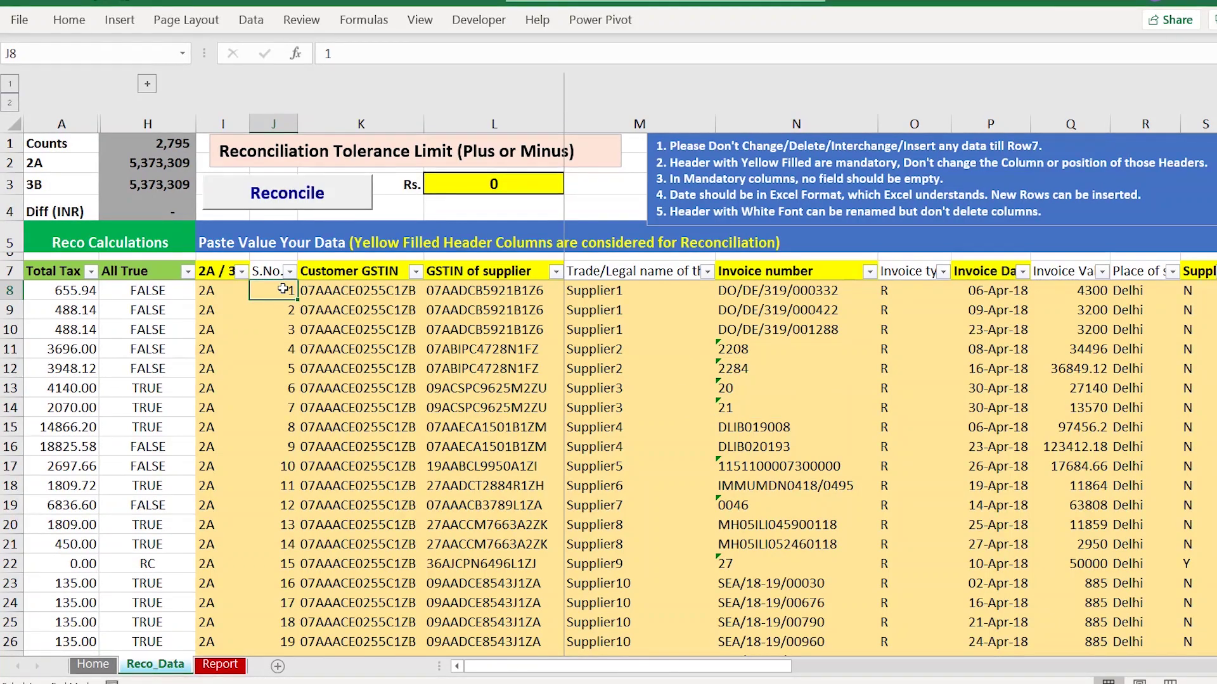
{"action": "key", "text": "ctrl+shift+Down"}
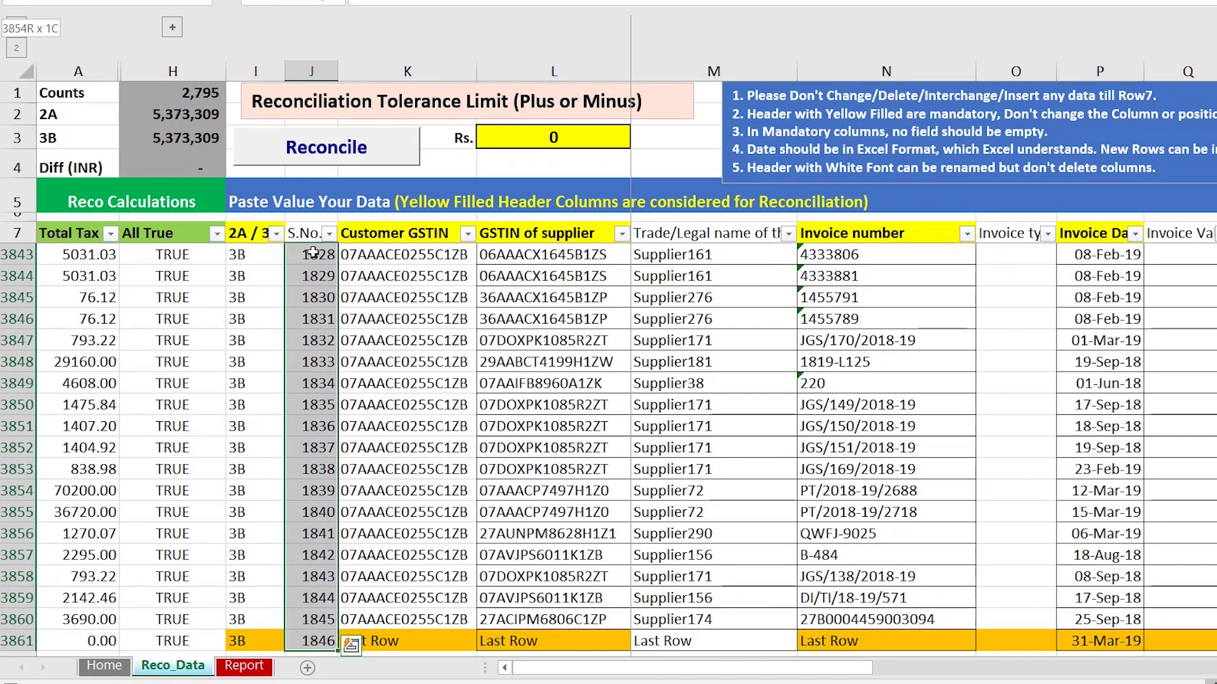
{"action": "key", "text": "ctrl+shift+Up"}
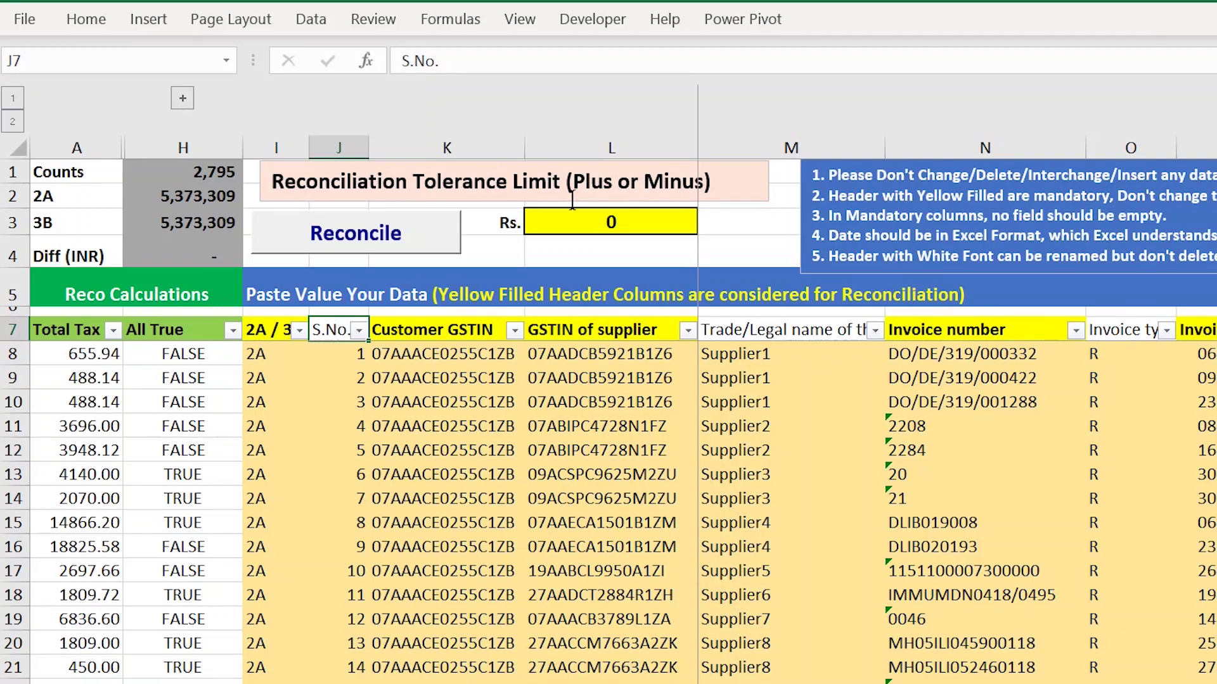
{"action": "left_click", "coordinate": [626, 222]}
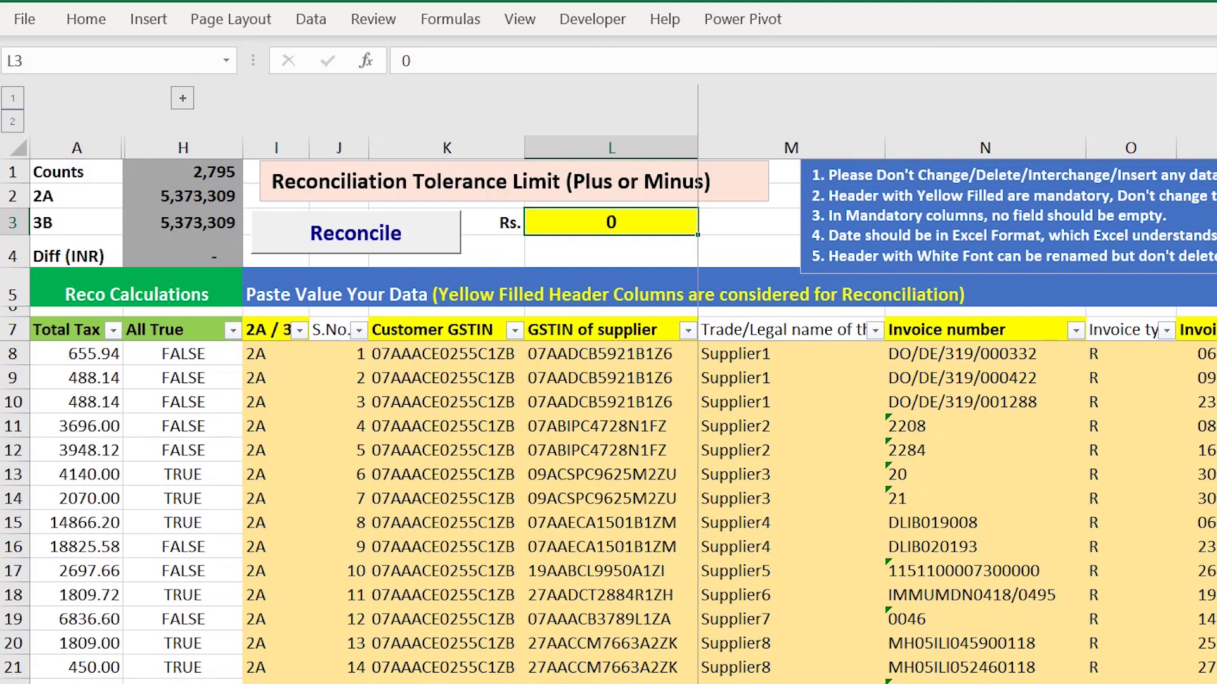
{"action": "left_click", "coordinate": [1213, 450]}
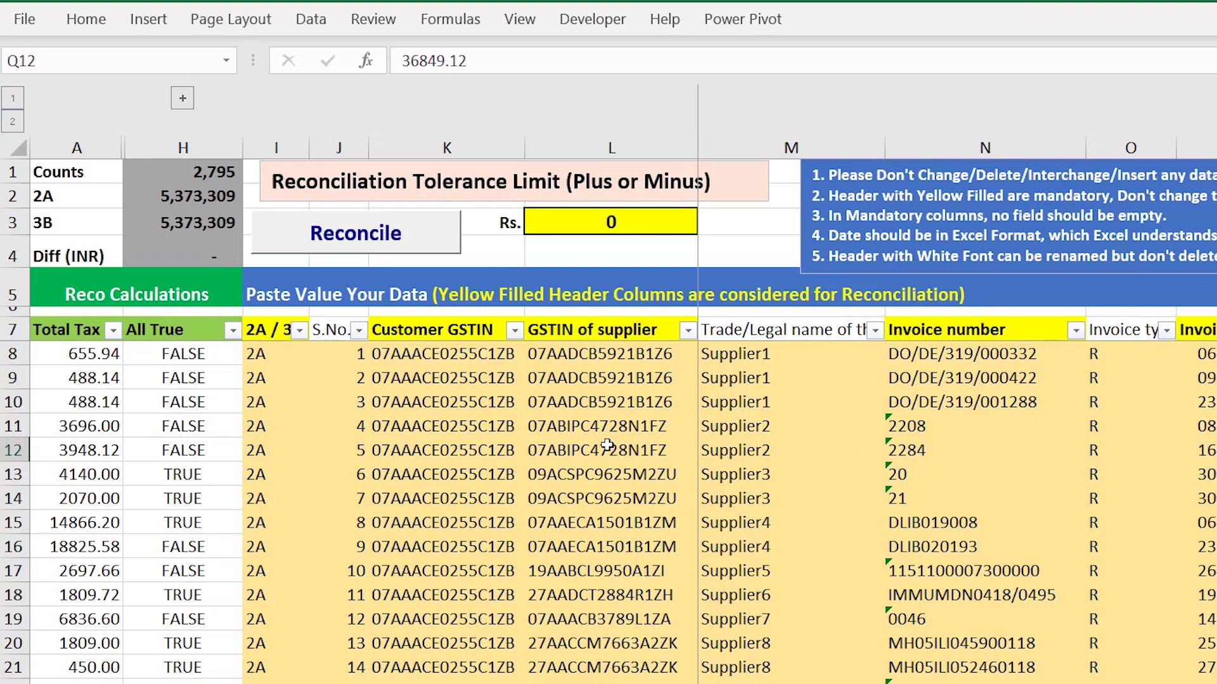
{"action": "left_click", "coordinate": [382, 429]}
{"action": "left_click", "coordinate": [302, 423]}
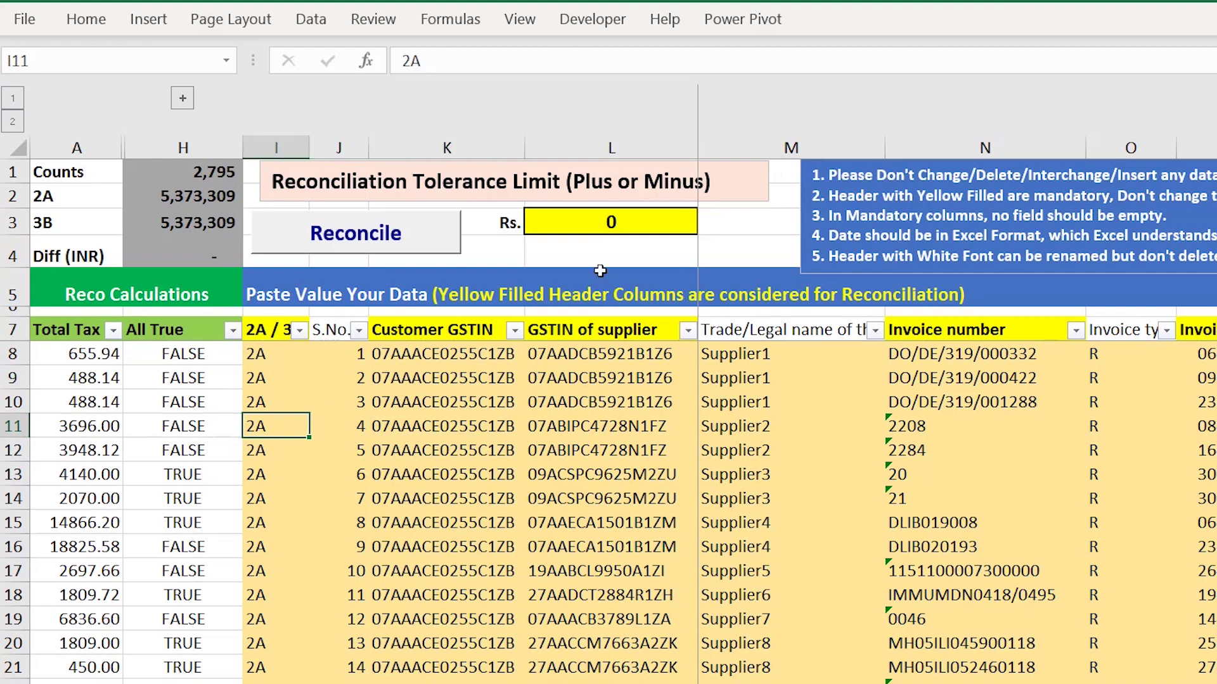
{"action": "left_click", "coordinate": [627, 216]}
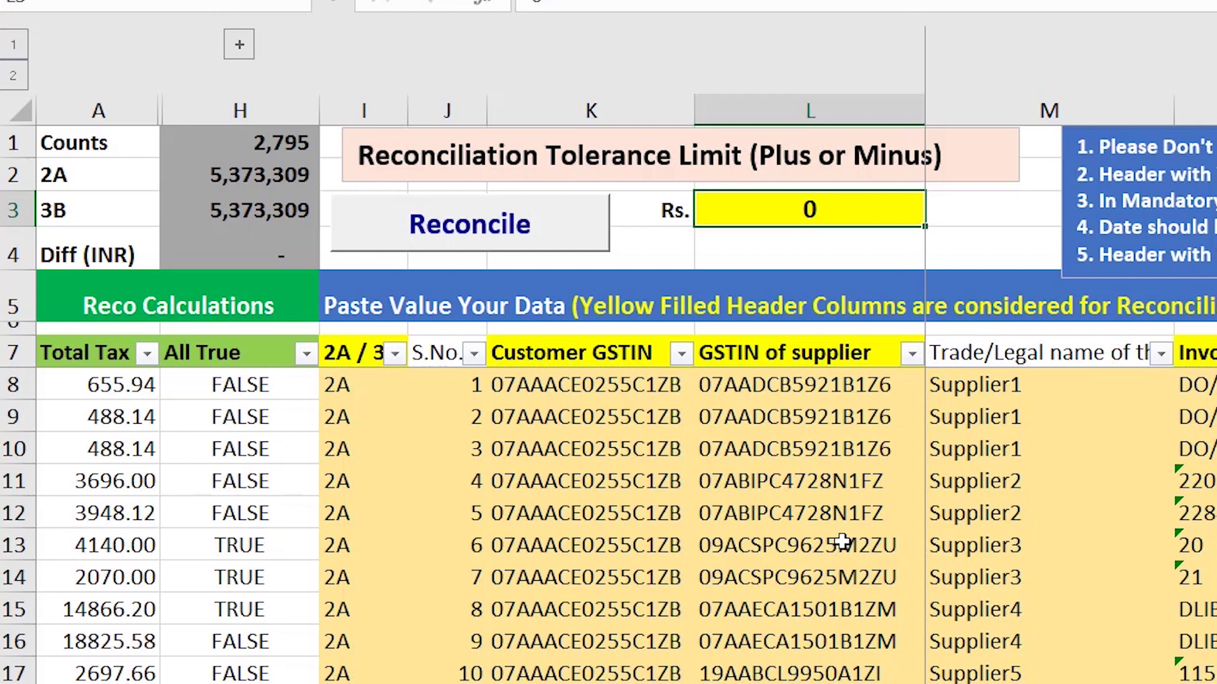
- Enter tolerance 5 in L3 and re-reconcile, giving 3,695 counts and a Diff of 8
{"action": "type", "text": "5"}
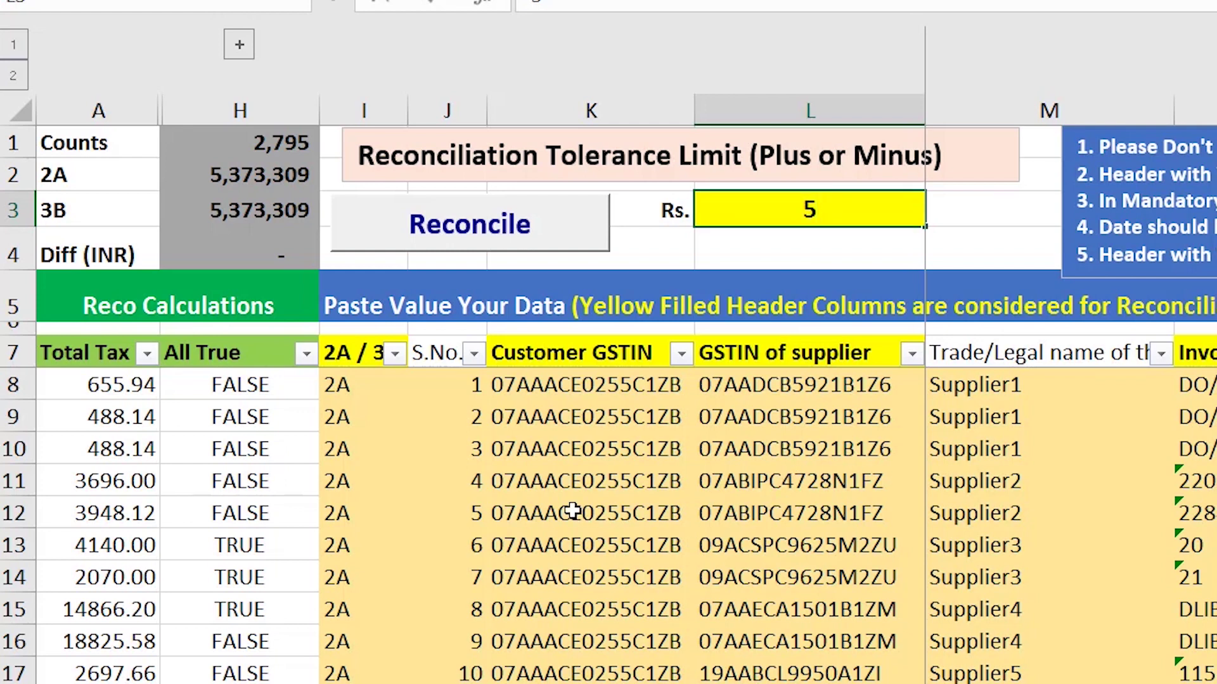
{"action": "key", "text": "Return"}
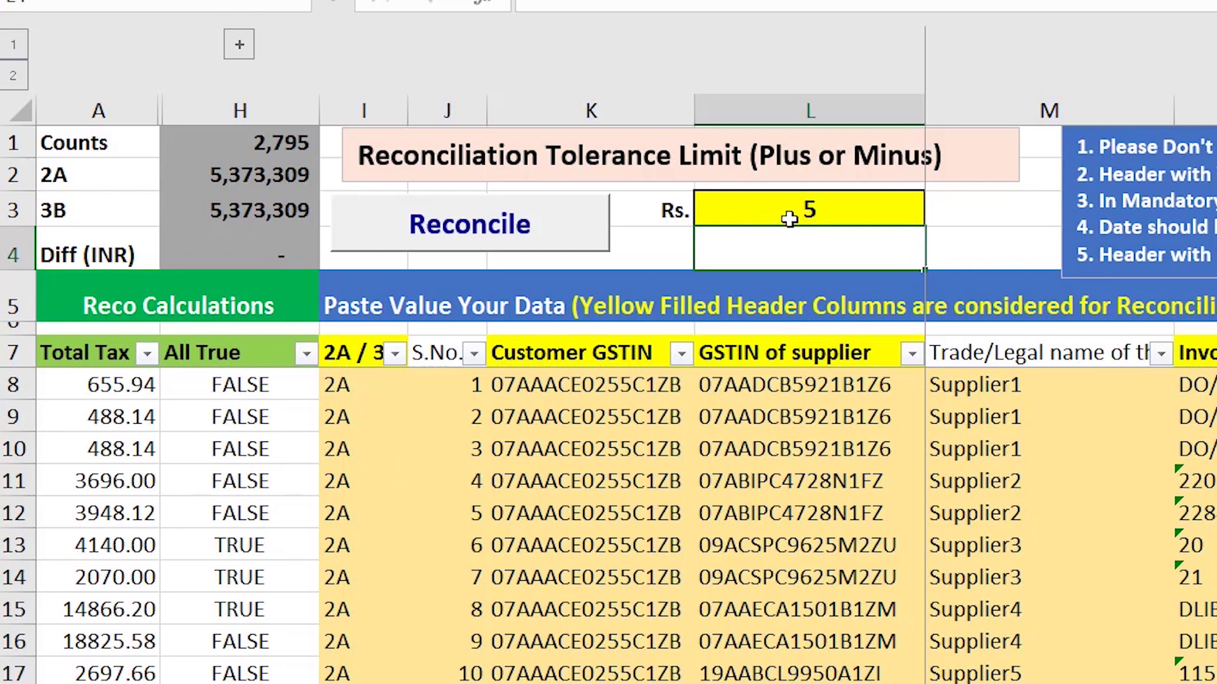
{"action": "left_click", "coordinate": [460, 234]}
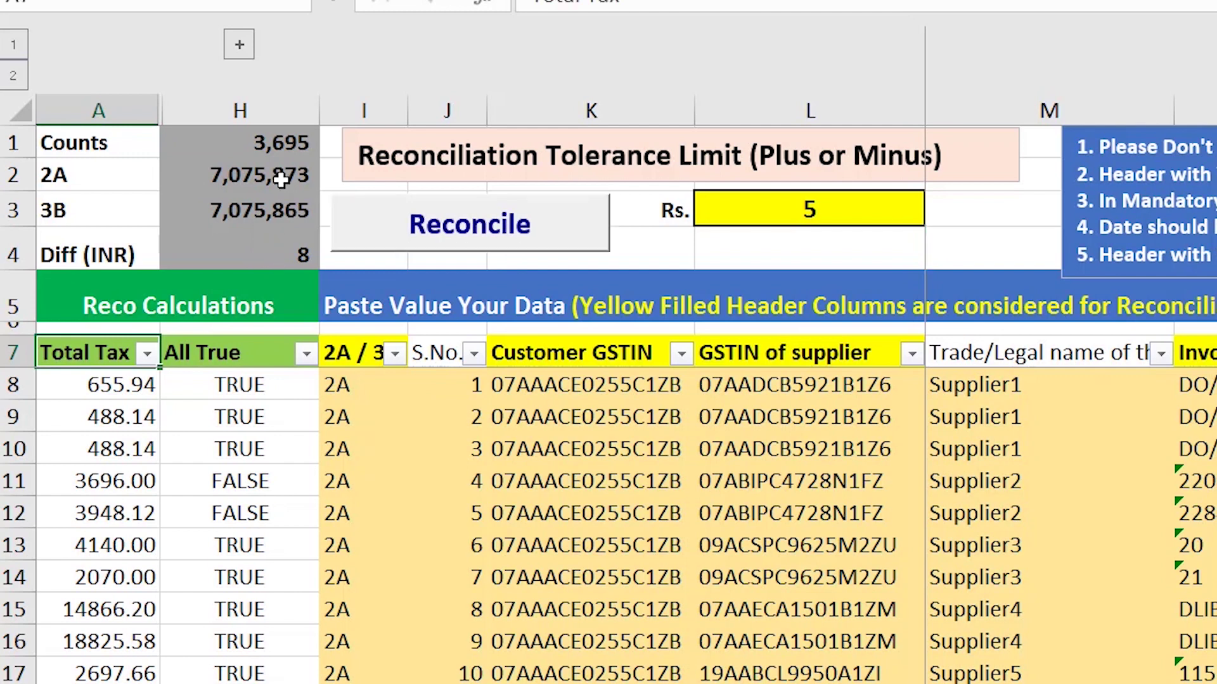
{"action": "left_click", "coordinate": [271, 154]}
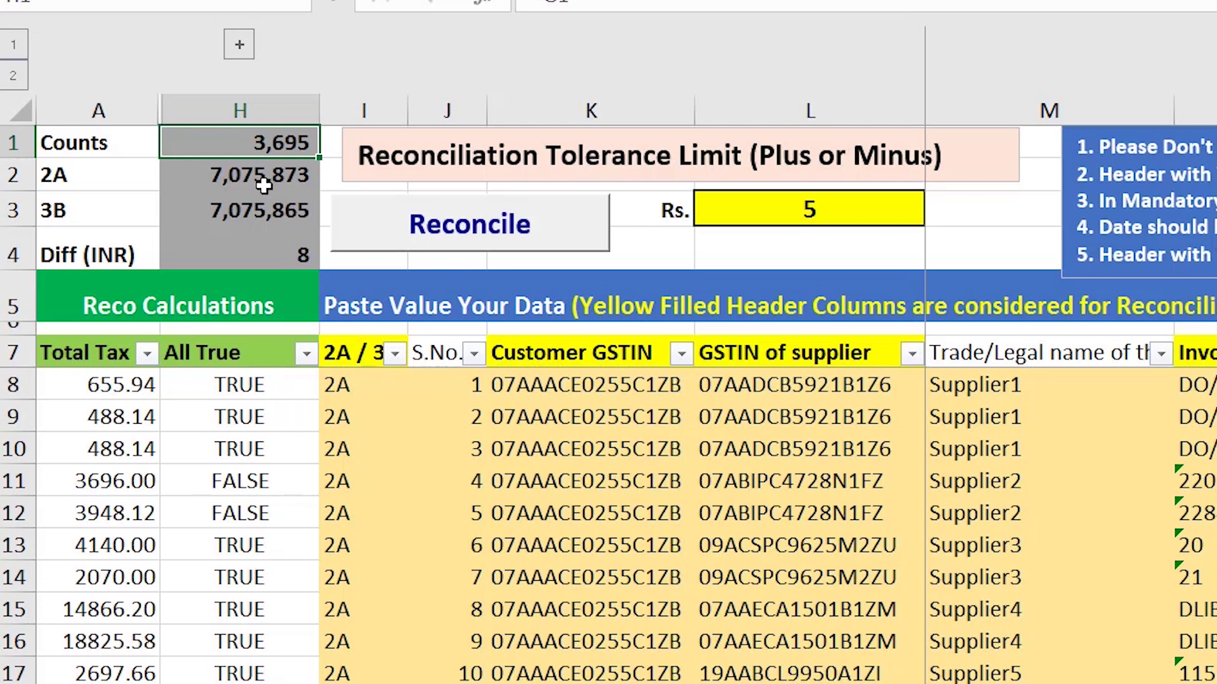
{"action": "left_click", "coordinate": [264, 184]}
{"action": "left_click", "coordinate": [264, 210]}
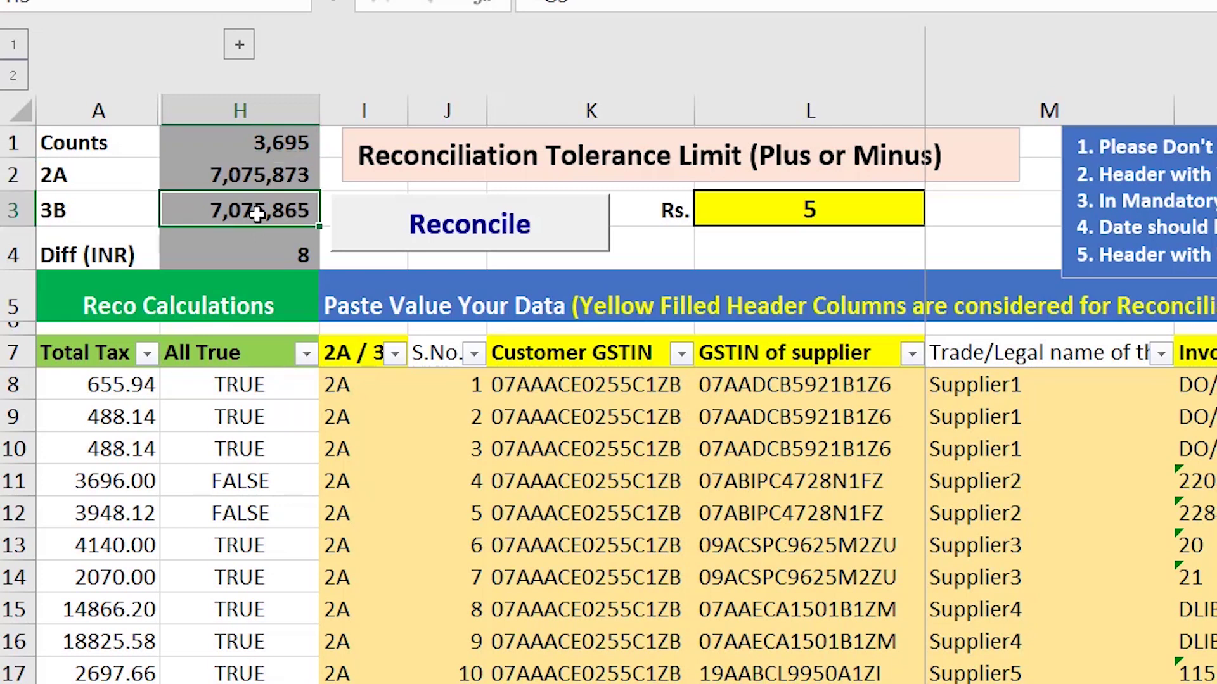
{"action": "left_click", "coordinate": [263, 252]}
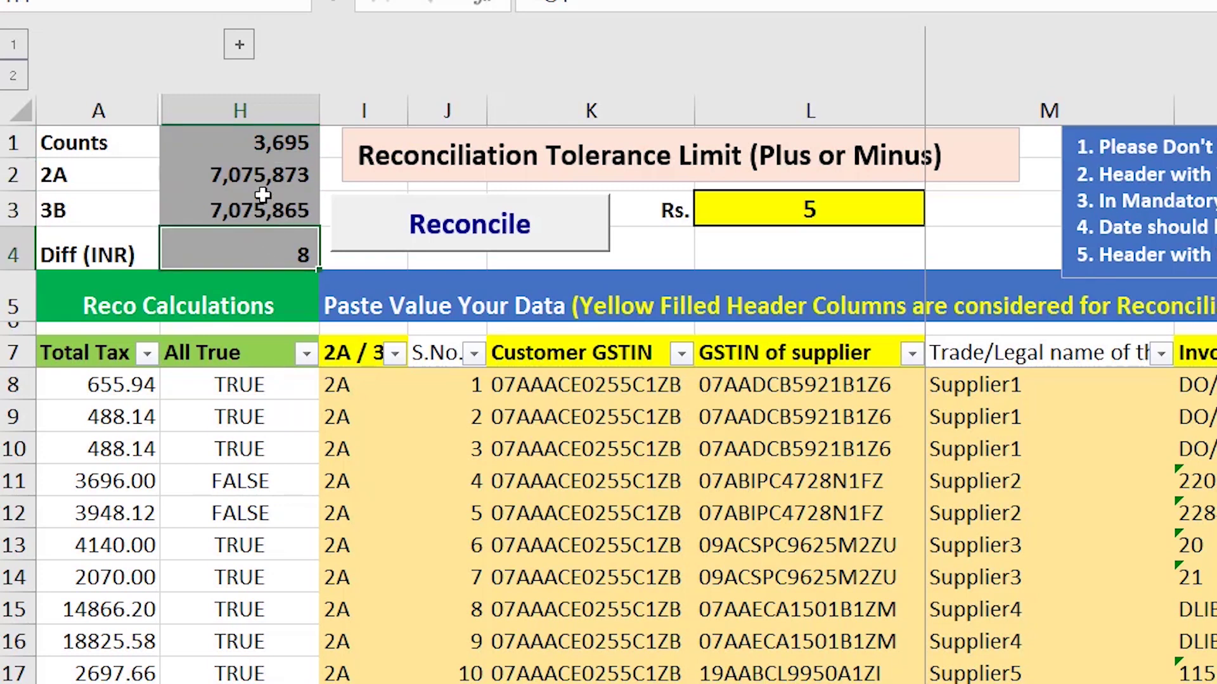
{"action": "left_click", "coordinate": [266, 146]}
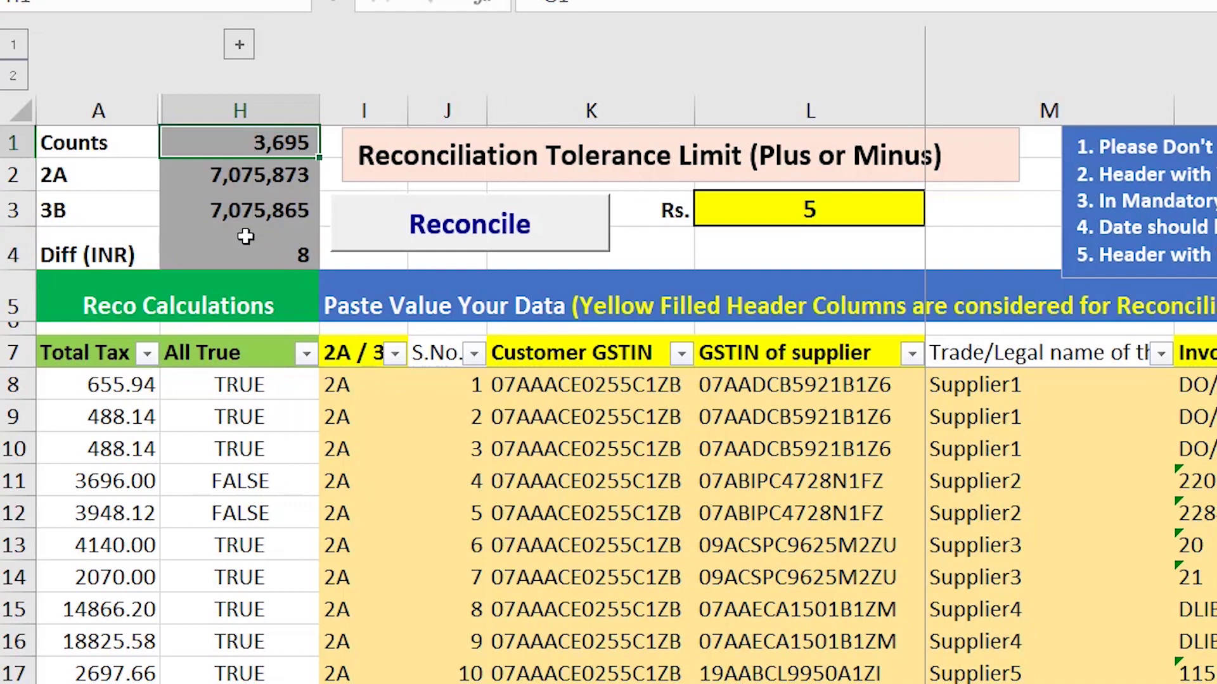
{"action": "left_click", "coordinate": [260, 252]}
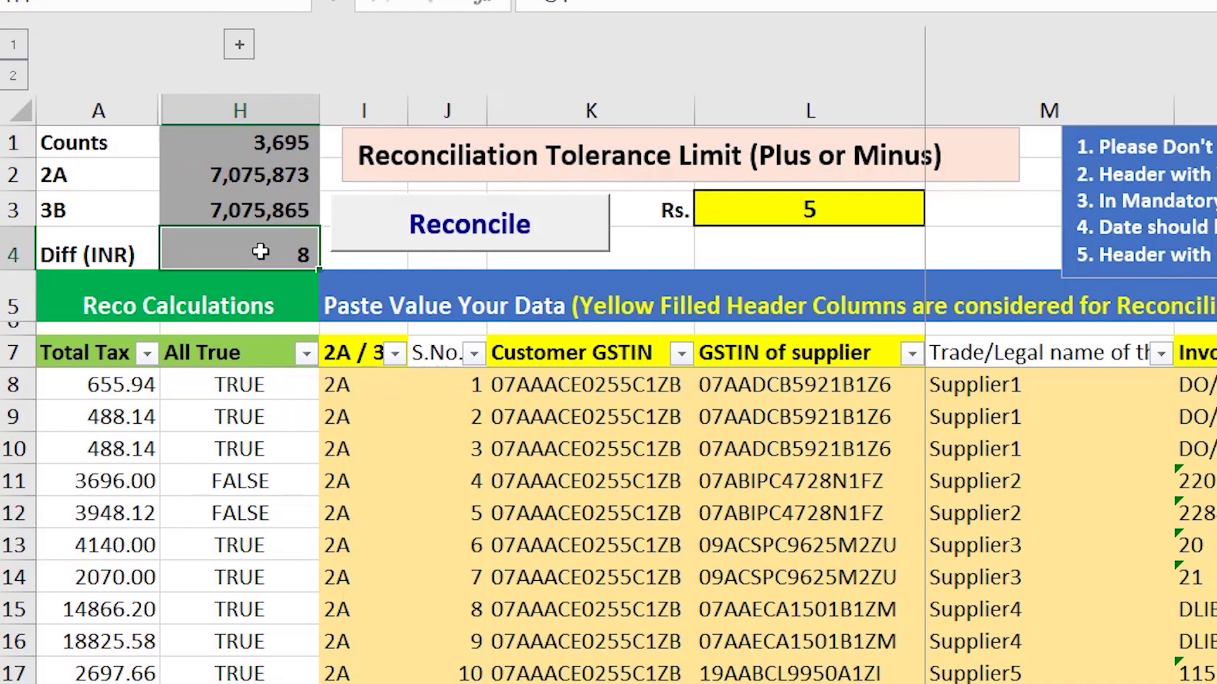
{"action": "left_click", "coordinate": [264, 145]}
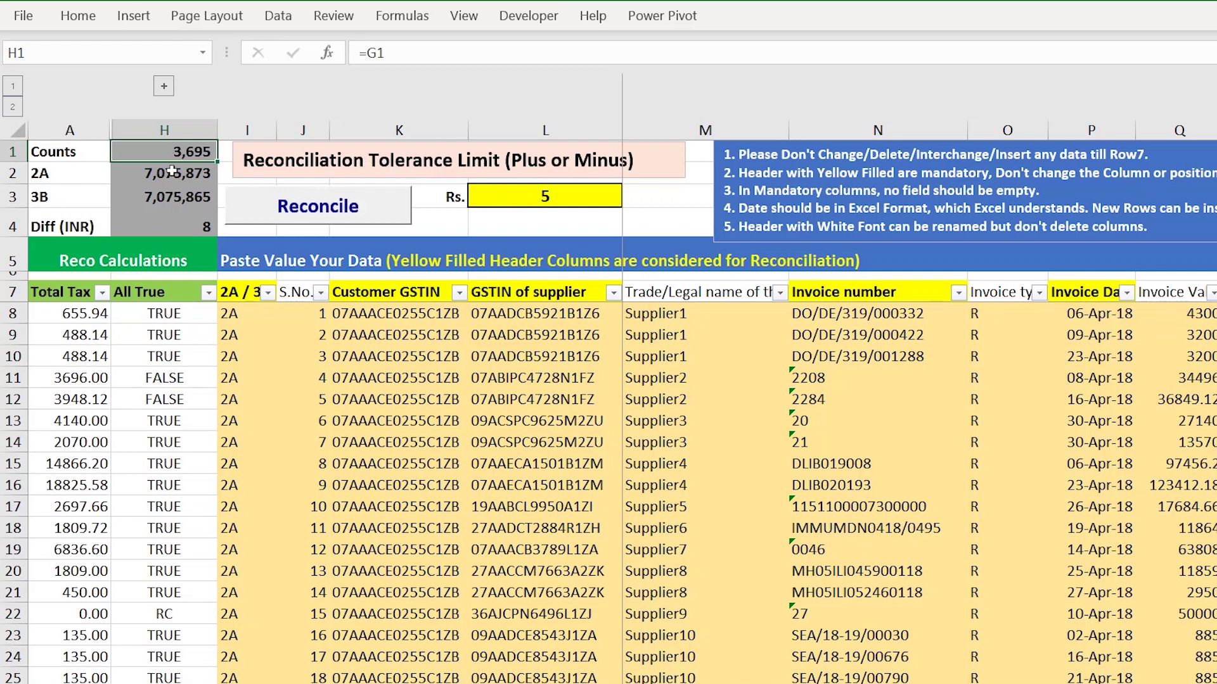
{"action": "left_click", "coordinate": [343, 354]}
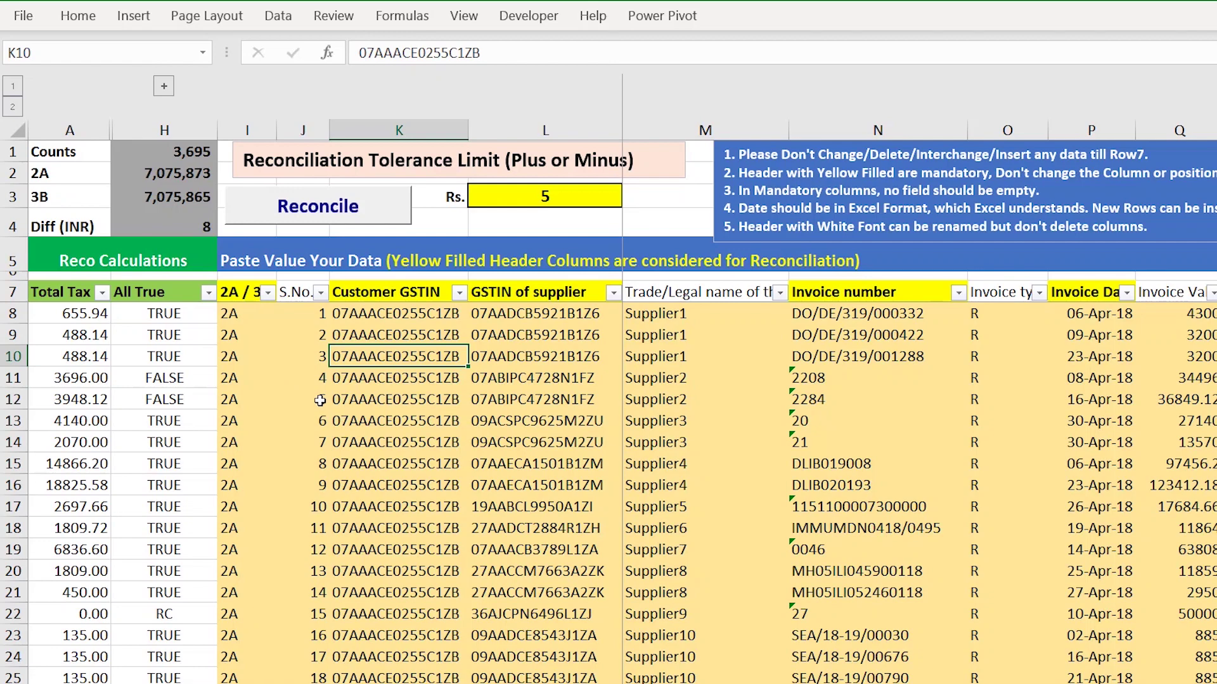
{"action": "left_click", "coordinate": [186, 153]}
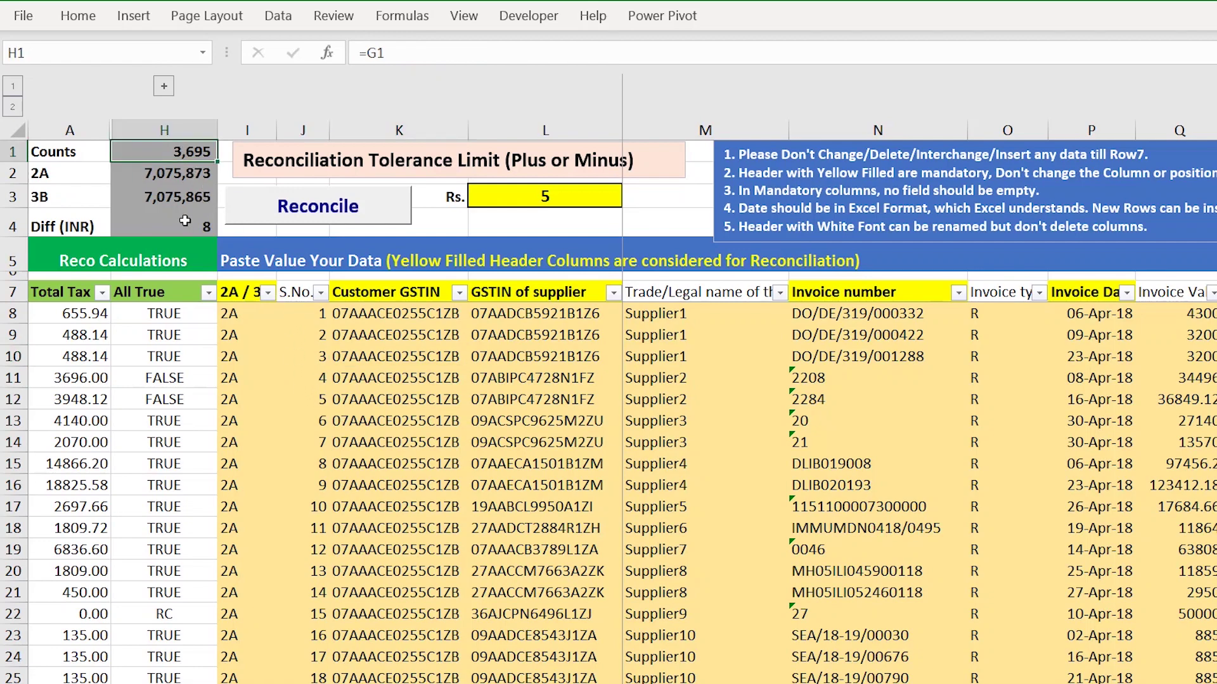
{"action": "left_click", "coordinate": [184, 220]}
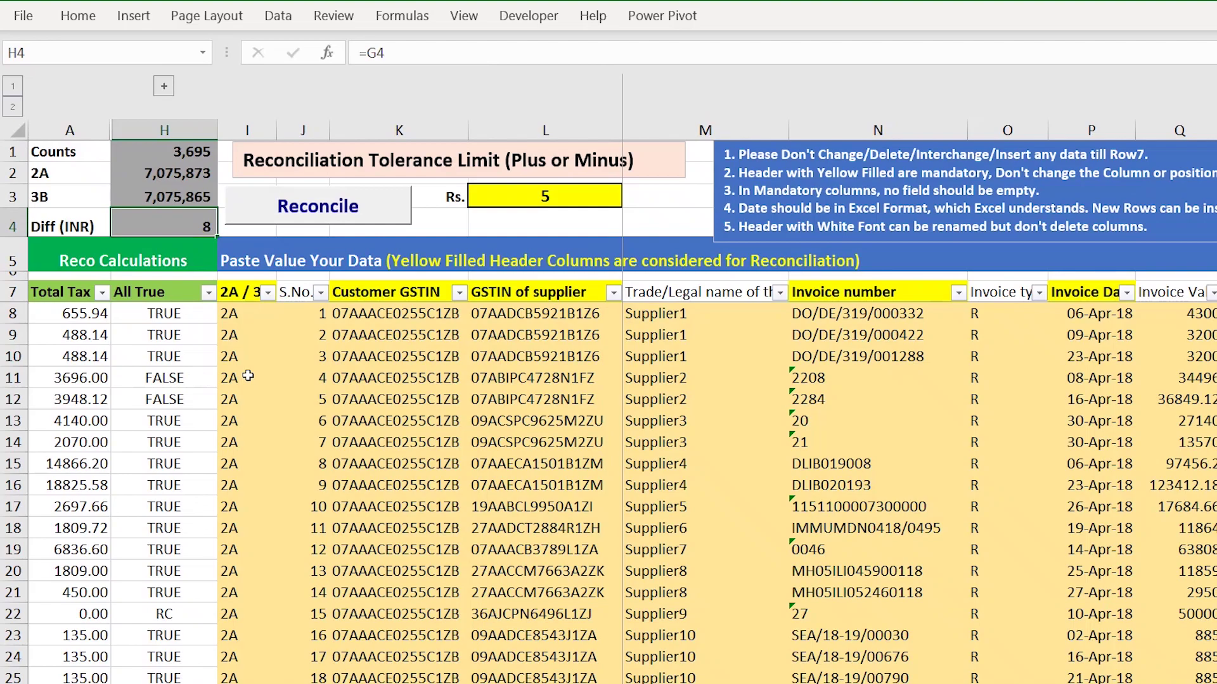
{"action": "left_click", "coordinate": [318, 313]}
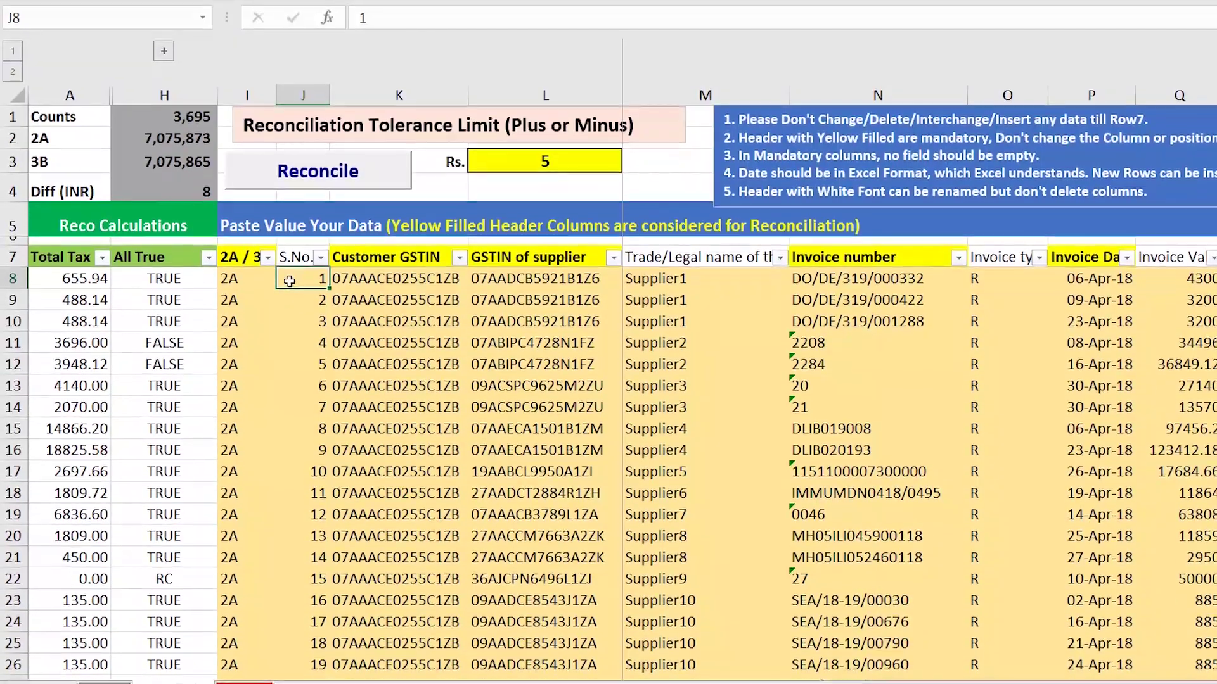
{"action": "key", "text": "ctrl+shift+Down"}
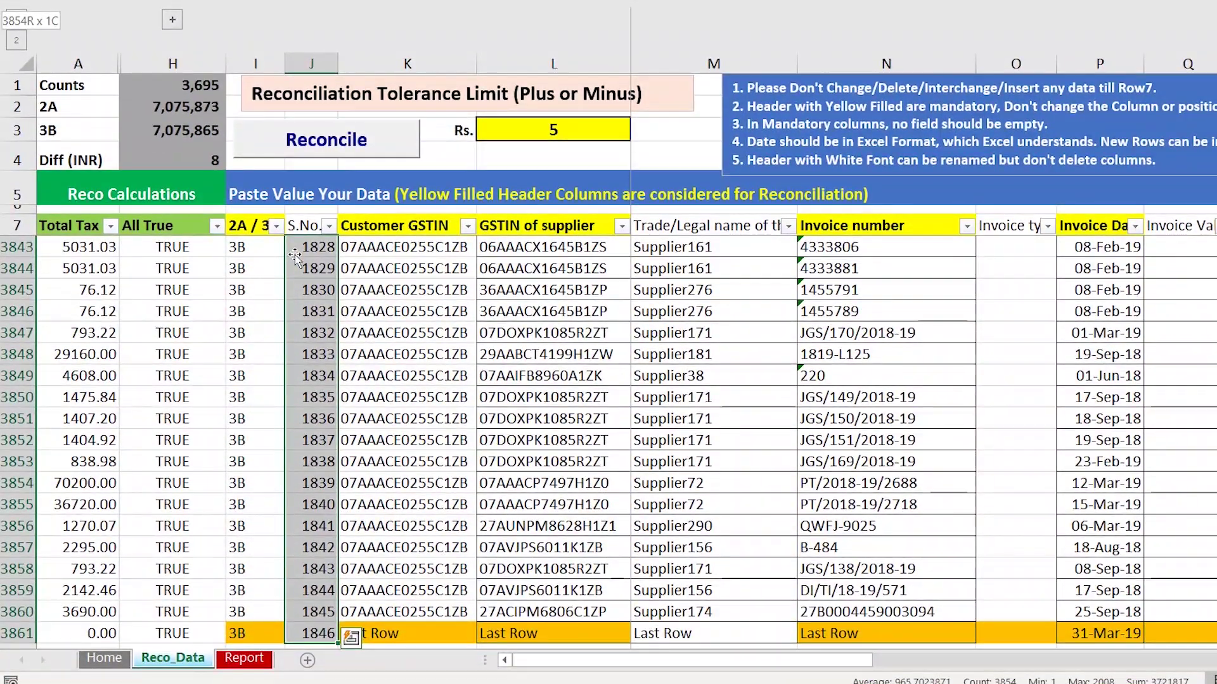
{"action": "left_click", "coordinate": [295, 255]}
{"action": "key", "text": "ctrl+Home"}
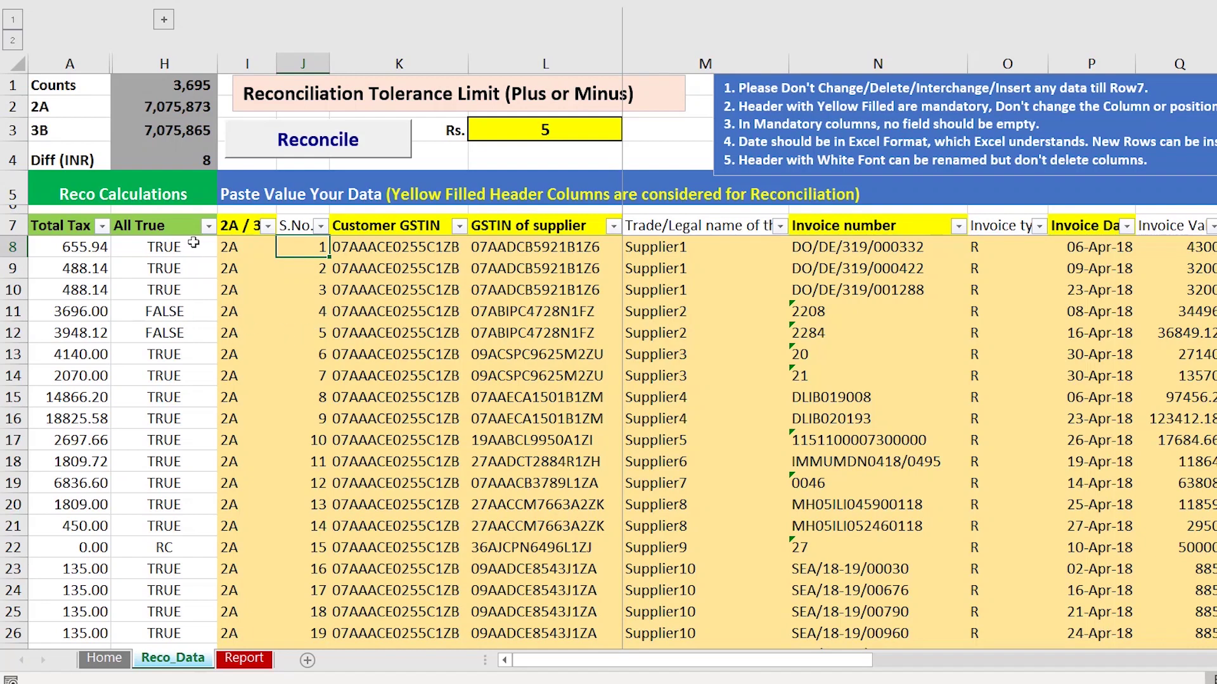
- Filter the All True column to show only FALSE rows
{"action": "left_click", "coordinate": [206, 226]}
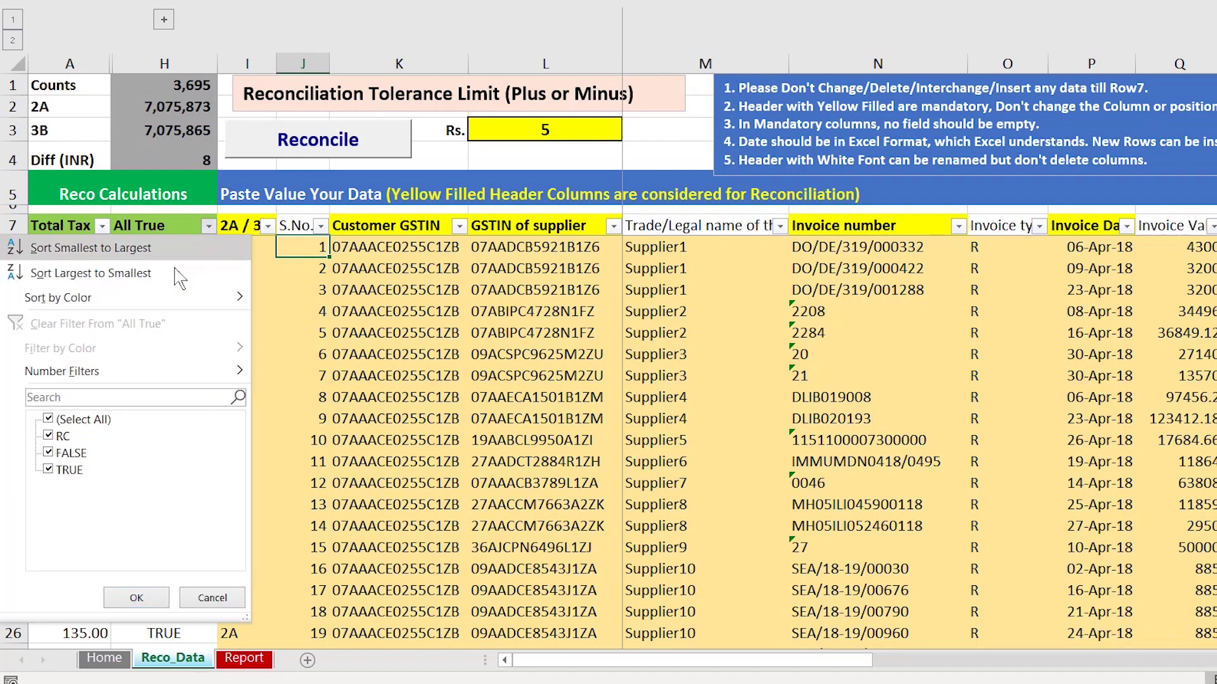
{"action": "left_click", "coordinate": [48, 419]}
{"action": "left_click", "coordinate": [48, 452]}
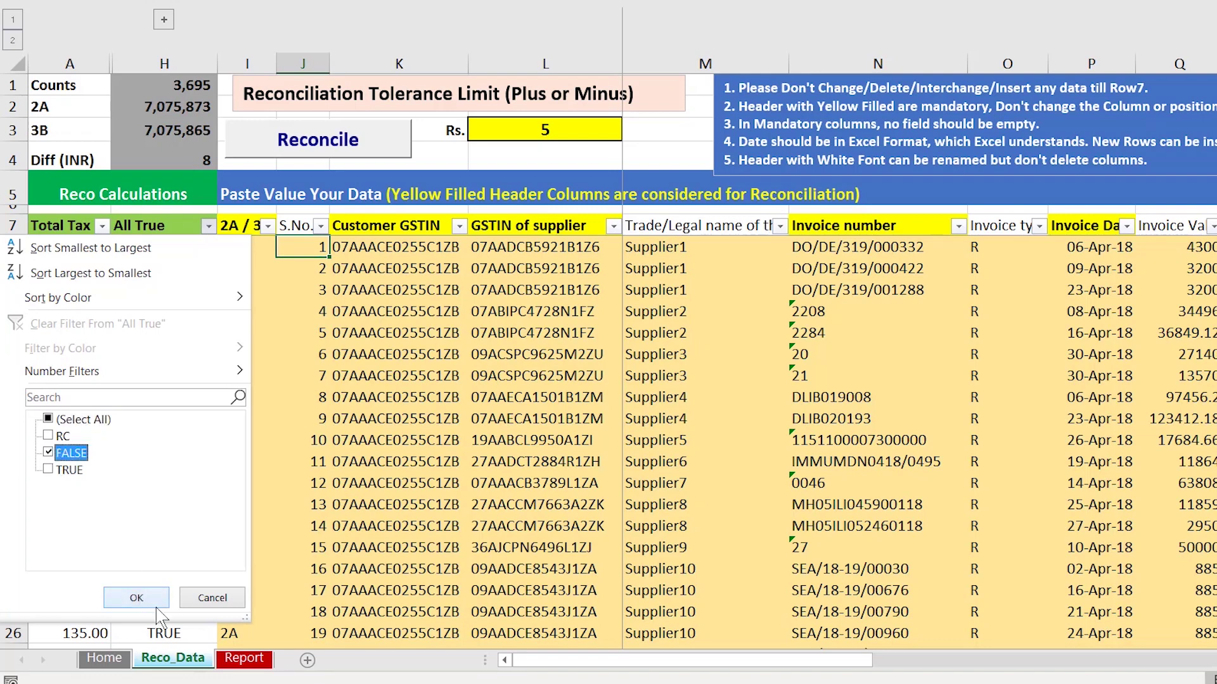
{"action": "left_click", "coordinate": [136, 597]}
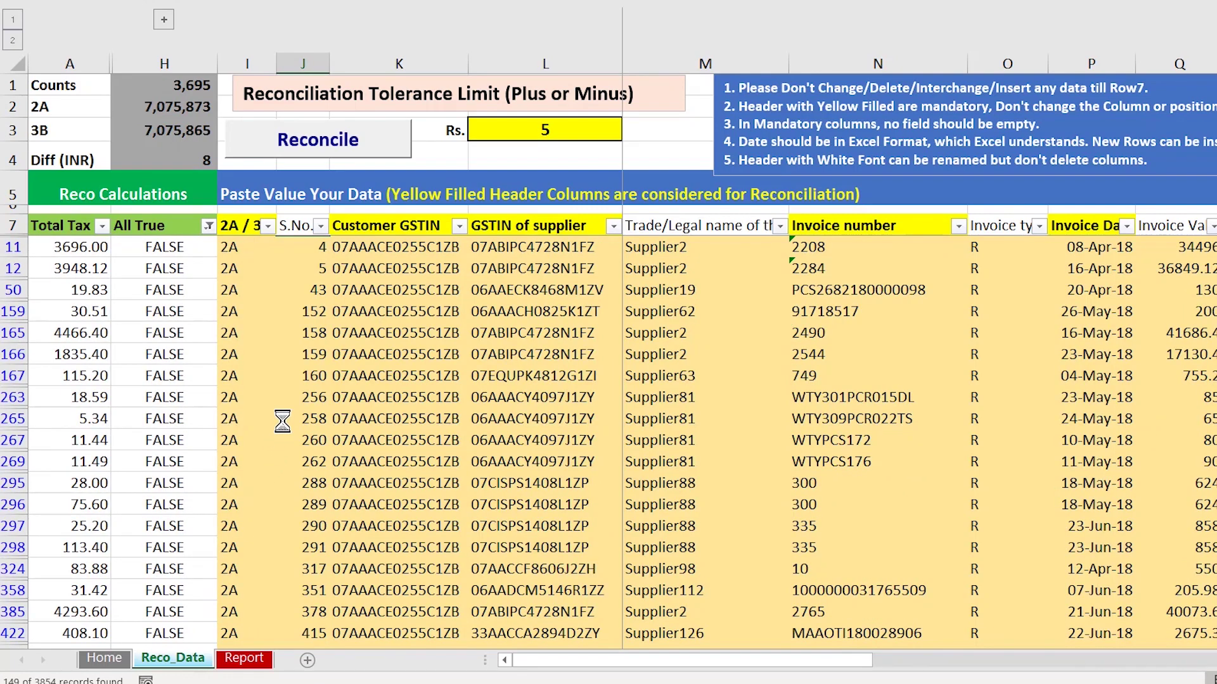
- Look through the filtered mismatch rows, ending at supplier GSTIN cell L265
{"action": "left_click_drag", "start_coordinate": [229, 247], "coordinate": [228, 396]}
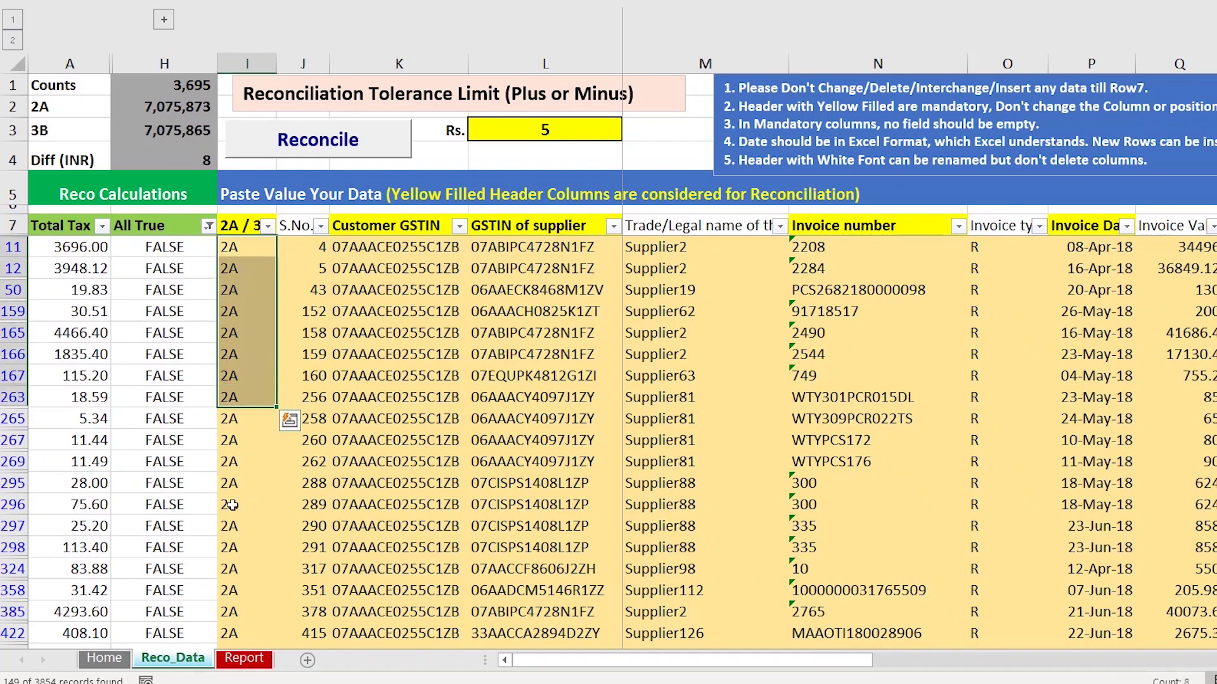
{"action": "scroll", "coordinate": [232, 504], "scroll_direction": "down", "scroll_amount": 1}
{"action": "scroll", "coordinate": [233, 504], "scroll_direction": "down", "scroll_amount": 2}
{"action": "scroll", "coordinate": [232, 504], "scroll_direction": "down", "scroll_amount": 3}
{"action": "scroll", "coordinate": [232, 503], "scroll_direction": "down", "scroll_amount": 1}
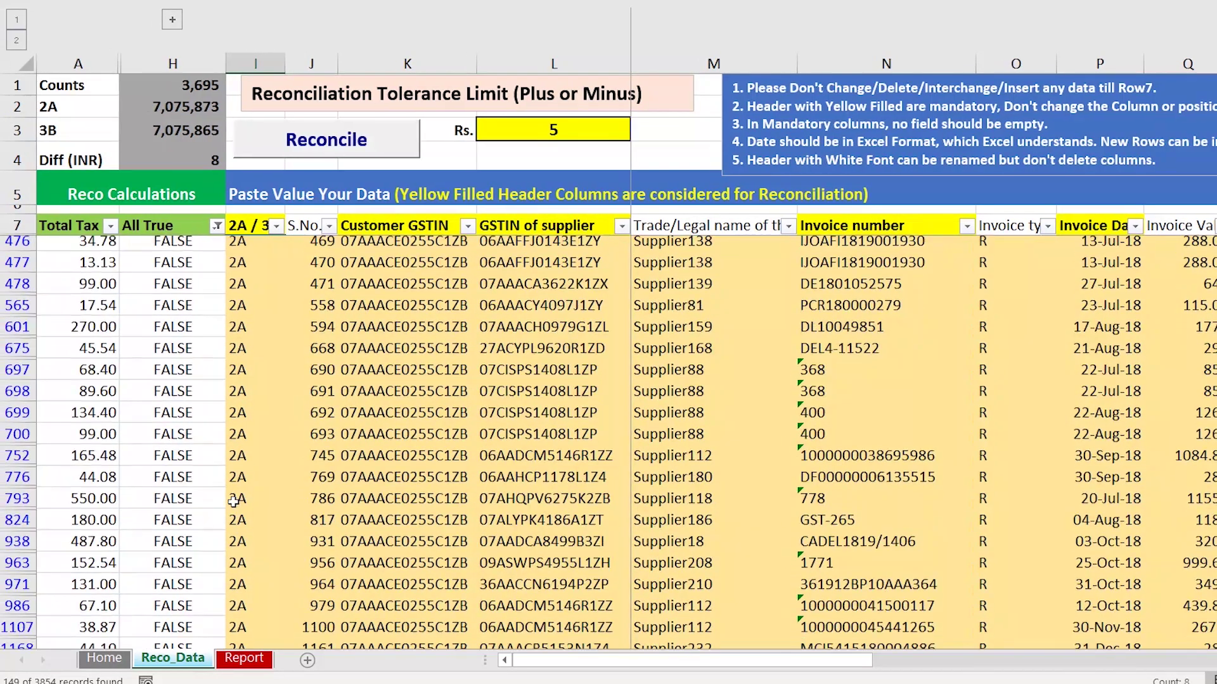
{"action": "scroll", "coordinate": [233, 504], "scroll_direction": "down", "scroll_amount": 2}
{"action": "scroll", "coordinate": [232, 504], "scroll_direction": "down", "scroll_amount": 4}
{"action": "scroll", "coordinate": [233, 504], "scroll_direction": "down", "scroll_amount": 3}
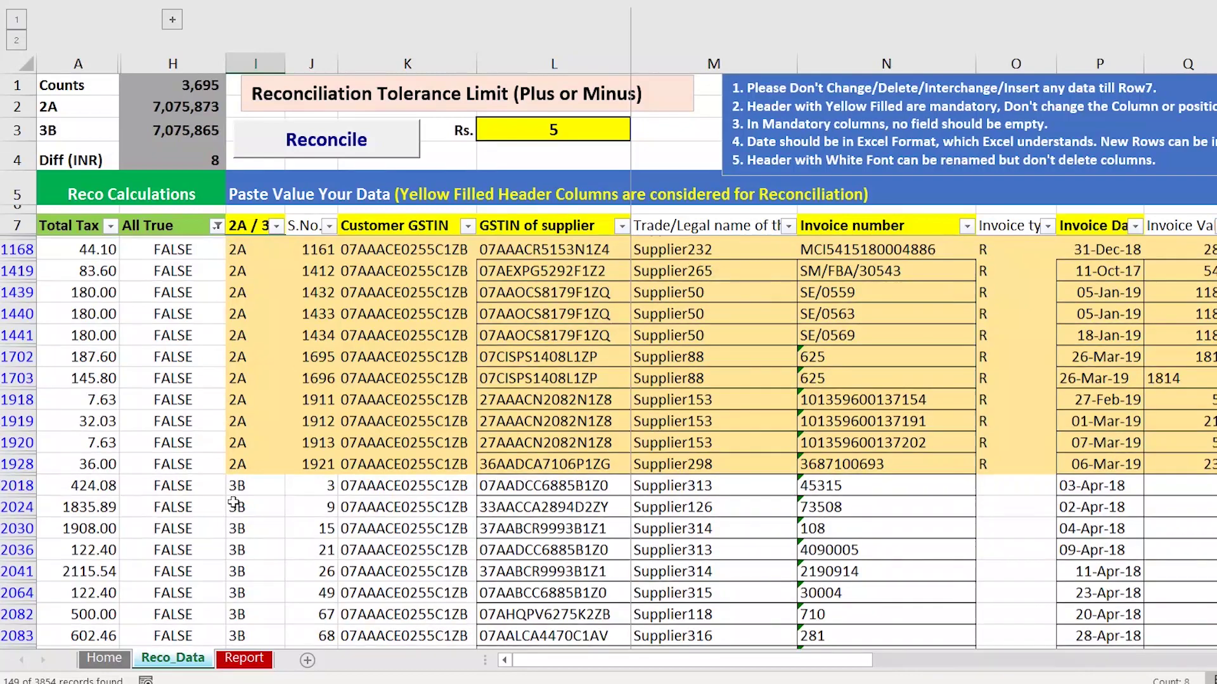
{"action": "scroll", "coordinate": [234, 503], "scroll_direction": "up", "scroll_amount": 3}
{"action": "scroll", "coordinate": [233, 504], "scroll_direction": "up", "scroll_amount": 2}
{"action": "scroll", "coordinate": [233, 504], "scroll_direction": "up", "scroll_amount": 6}
{"action": "scroll", "coordinate": [233, 504], "scroll_direction": "up", "scroll_amount": 2}
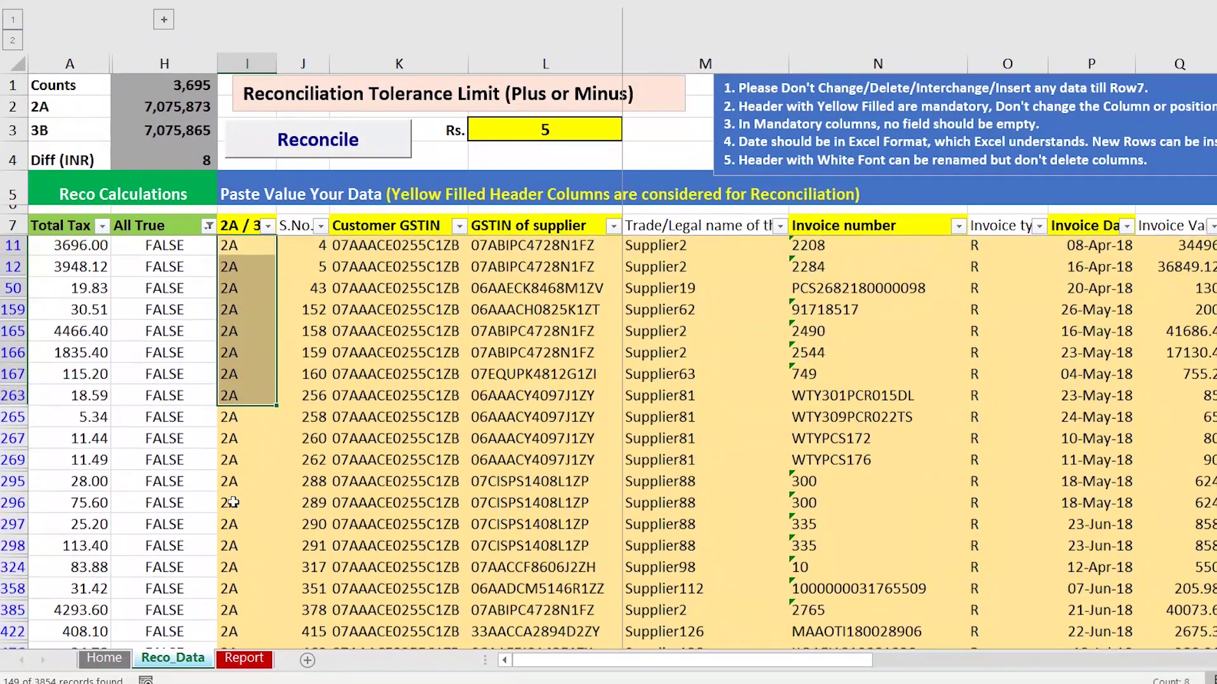
{"action": "left_click", "coordinate": [539, 412]}
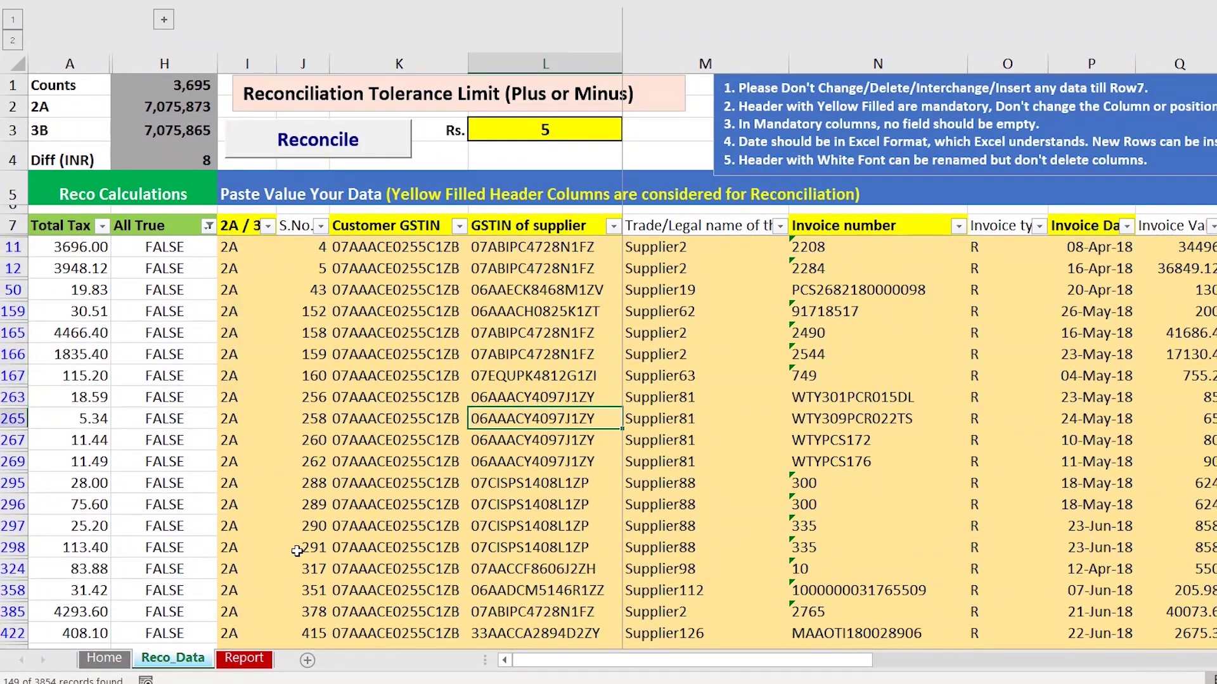
- Refresh the pivot table on the Report sheet with the latest reconciliation data
{"action": "left_click", "coordinate": [244, 659]}
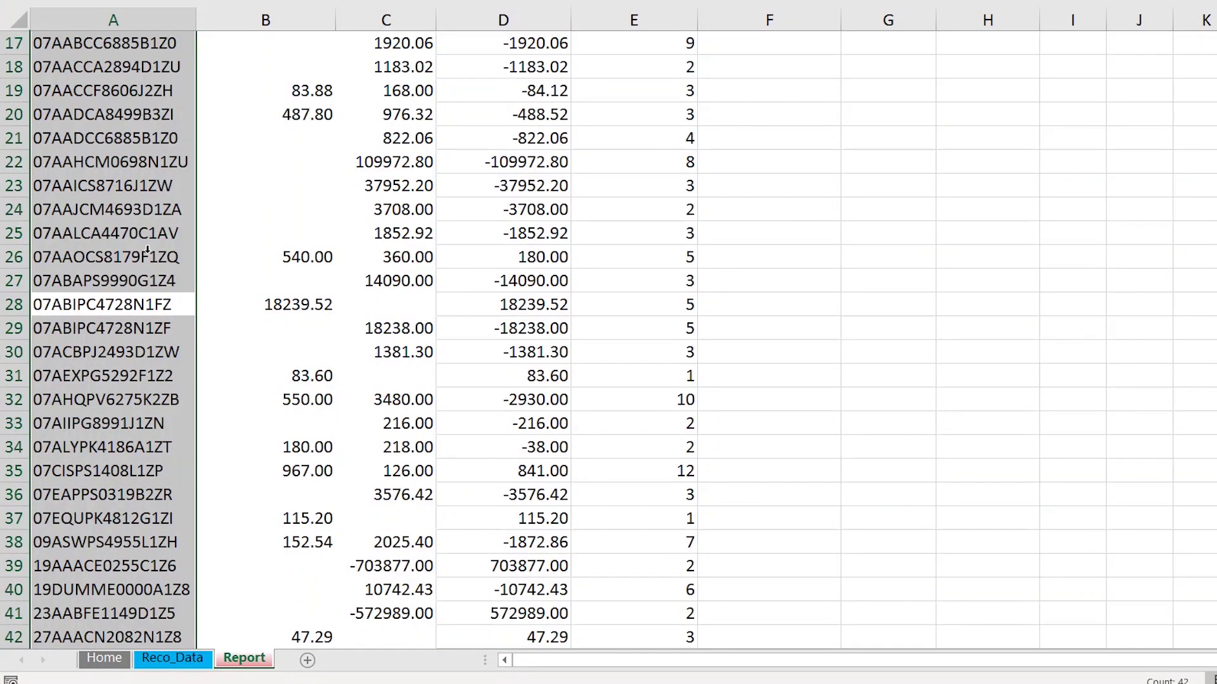
{"action": "scroll", "coordinate": [147, 237], "scroll_direction": "up", "scroll_amount": 4}
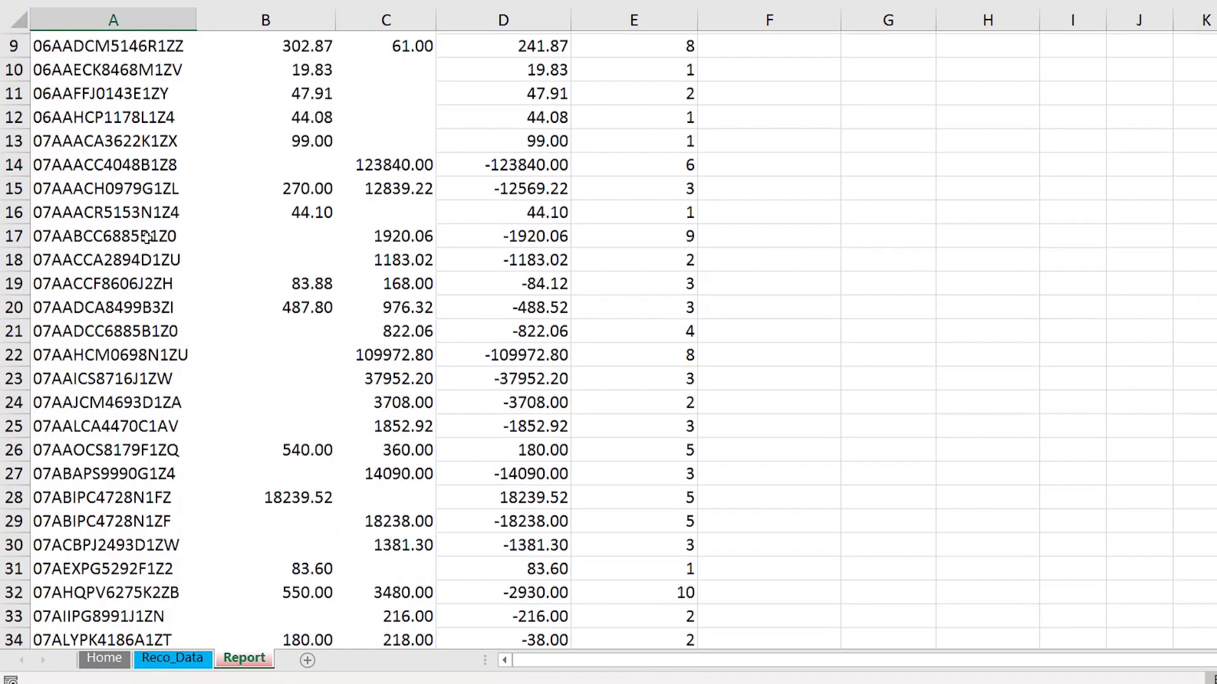
{"action": "left_click", "coordinate": [143, 212]}
{"action": "right_click", "coordinate": [143, 211]}
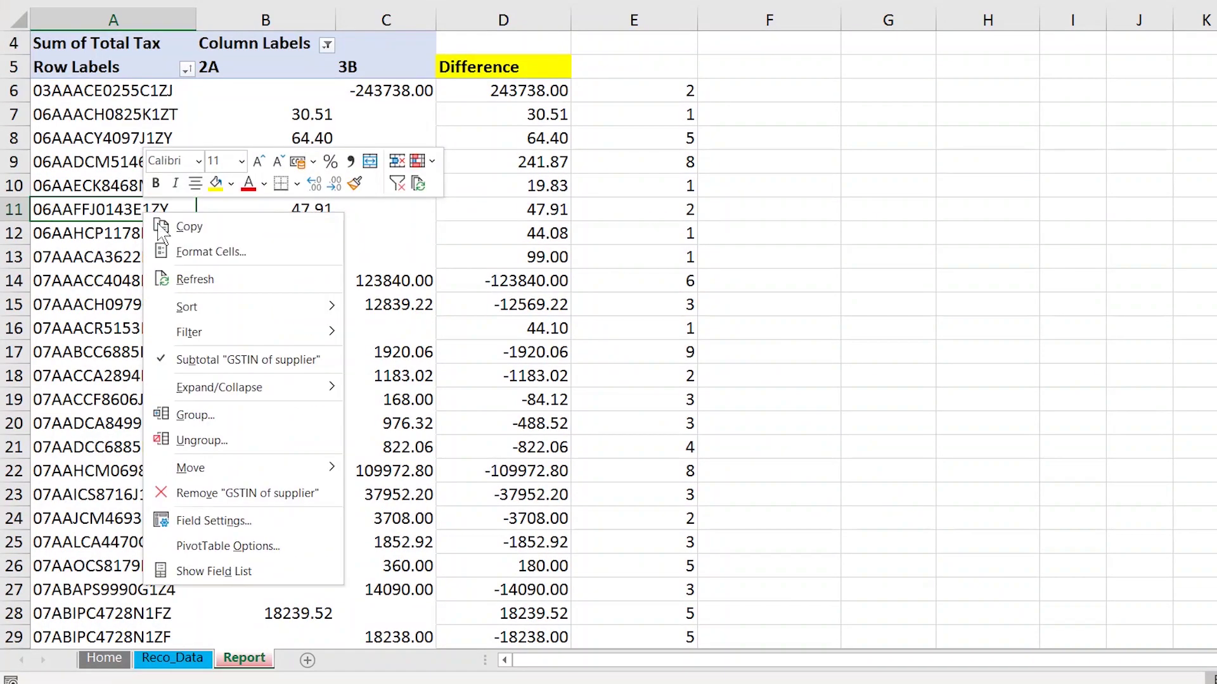
{"action": "left_click", "coordinate": [195, 283]}
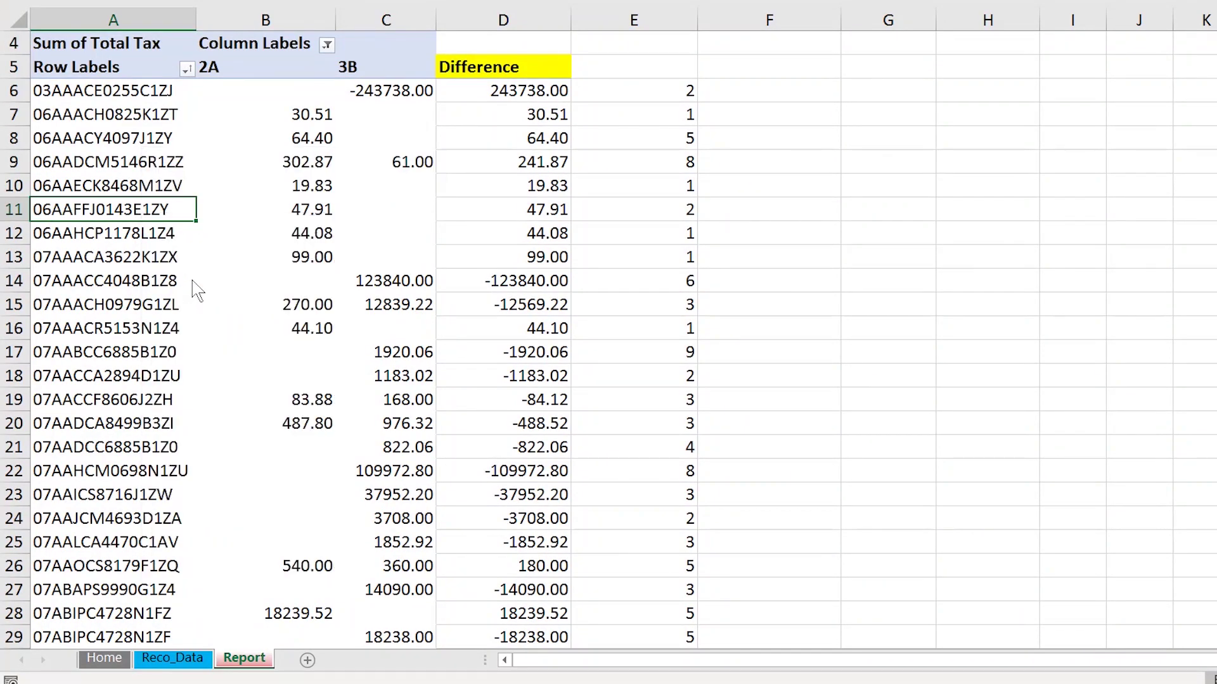
- Inspect pivot mismatches: 30.51 with no 3B value in row 7, 302.87 vs 61.00 in row 9
{"action": "scroll", "coordinate": [277, 223], "scroll_direction": "down", "scroll_amount": 13}
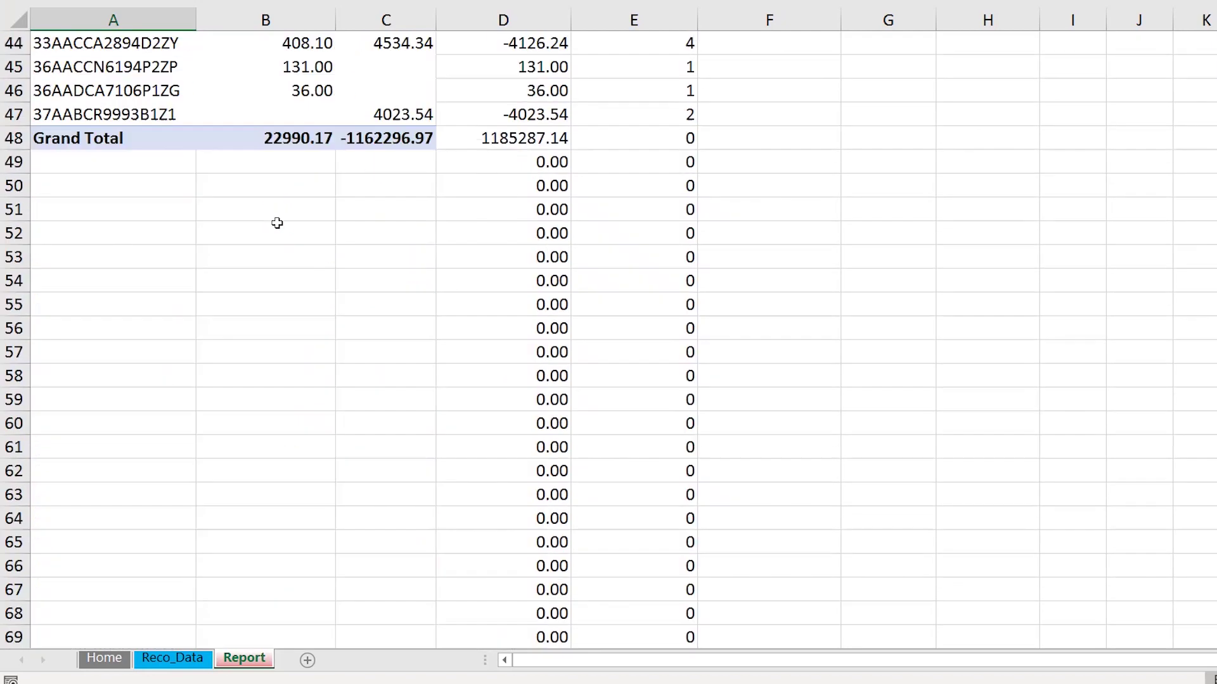
{"action": "scroll", "coordinate": [276, 223], "scroll_direction": "up", "scroll_amount": 6}
{"action": "scroll", "coordinate": [276, 223], "scroll_direction": "up", "scroll_amount": 9}
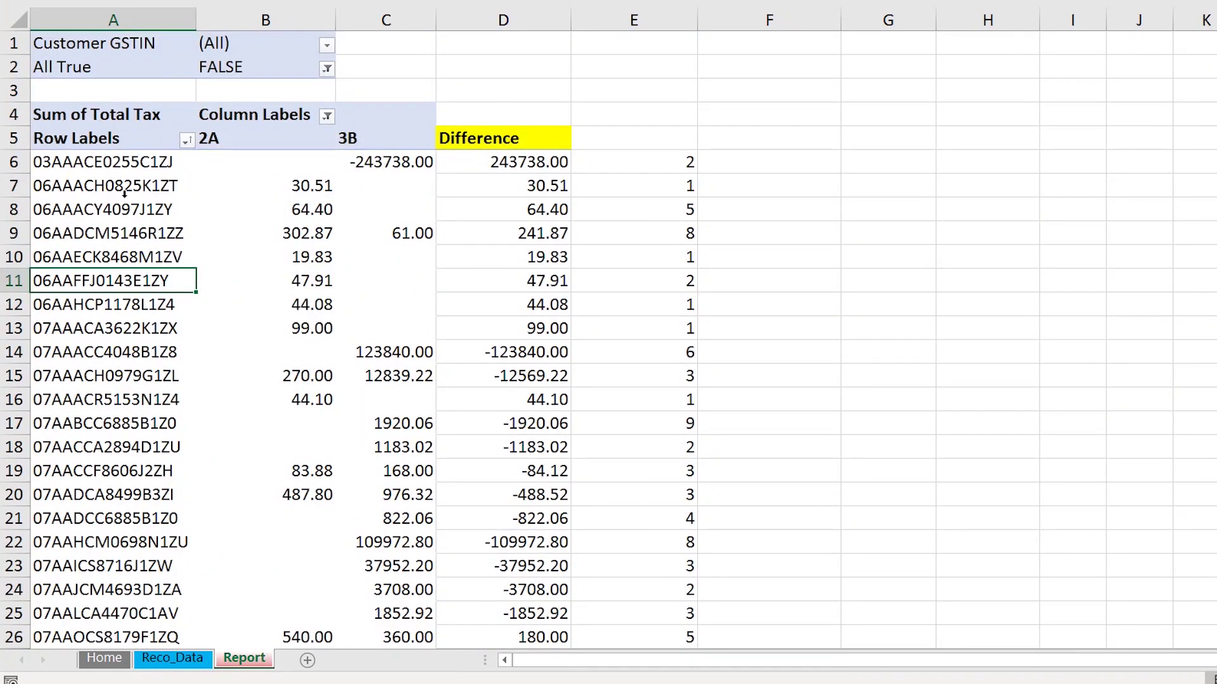
{"action": "left_click", "coordinate": [132, 247]}
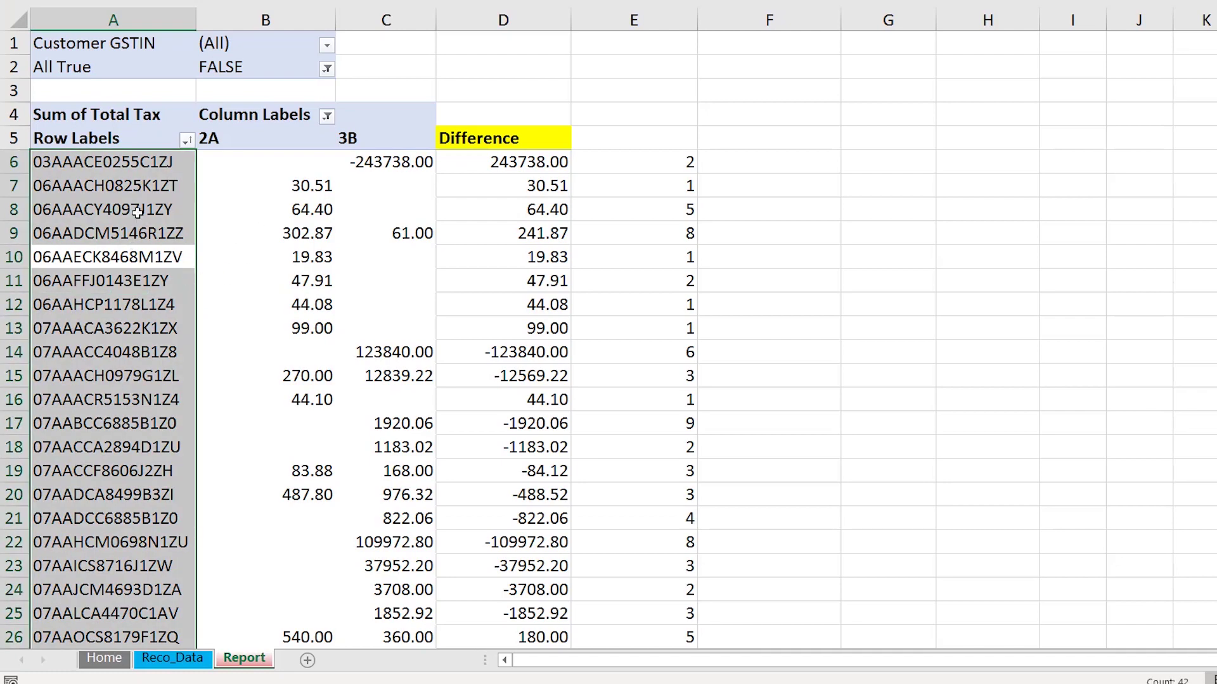
{"action": "left_click", "coordinate": [136, 186]}
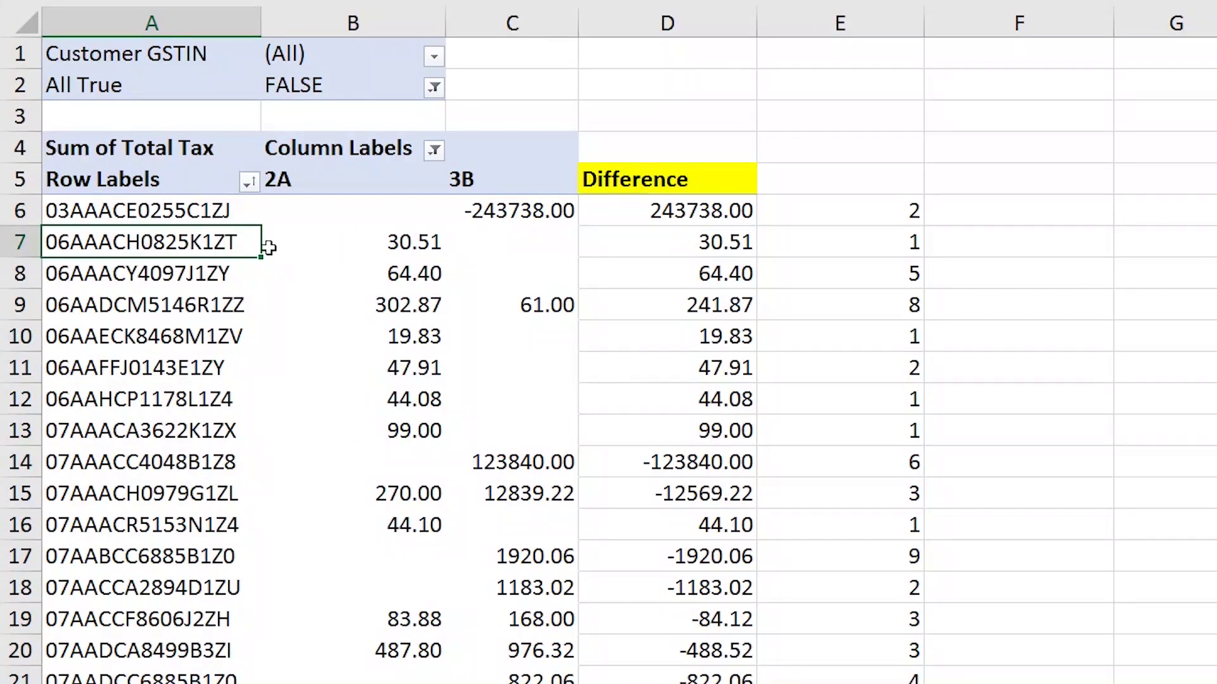
{"action": "left_click", "coordinate": [383, 246]}
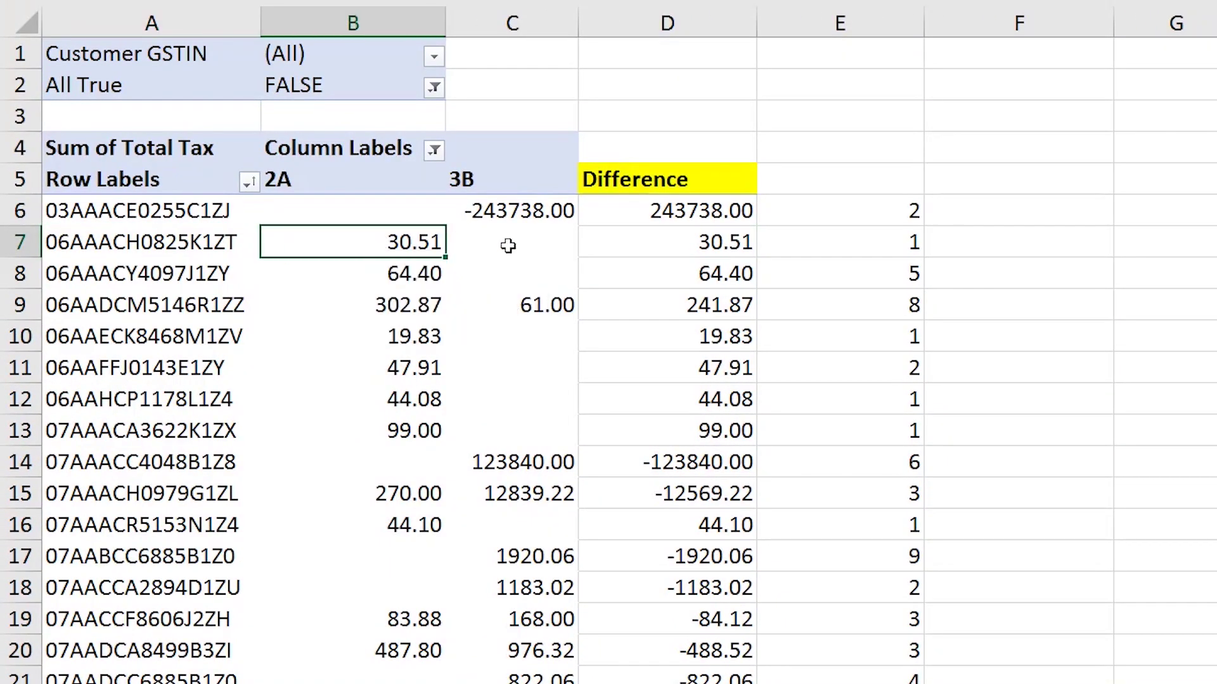
{"action": "left_click", "coordinate": [508, 246]}
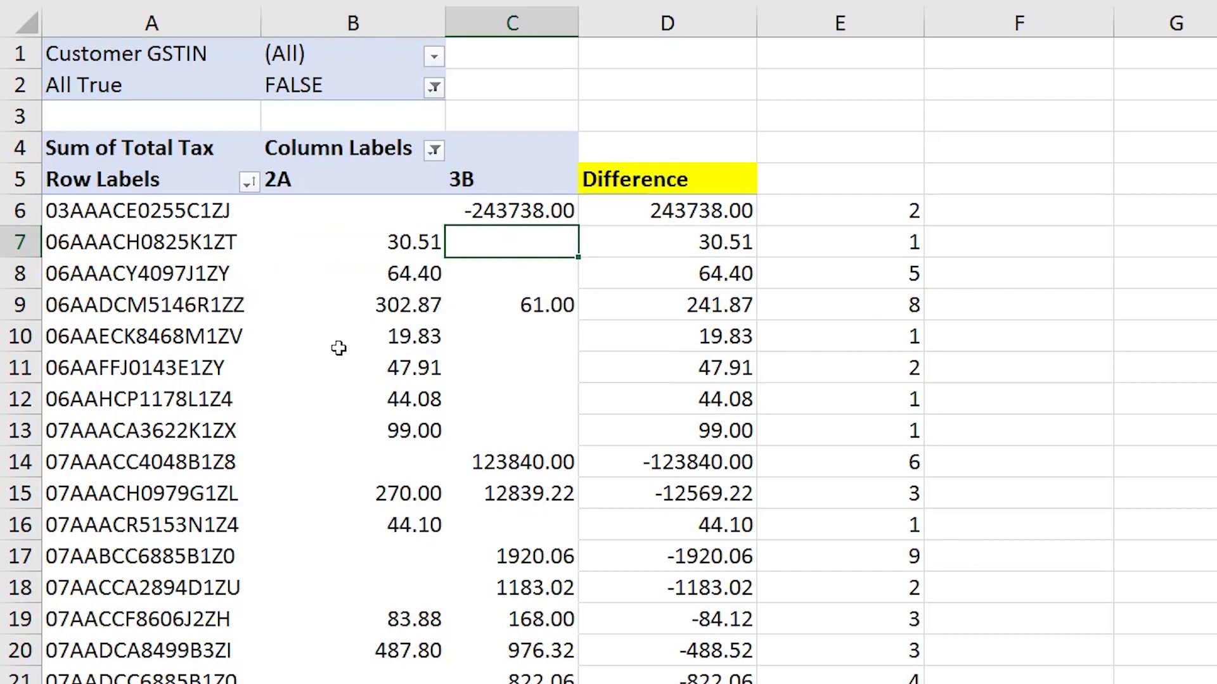
{"action": "left_click", "coordinate": [176, 309]}
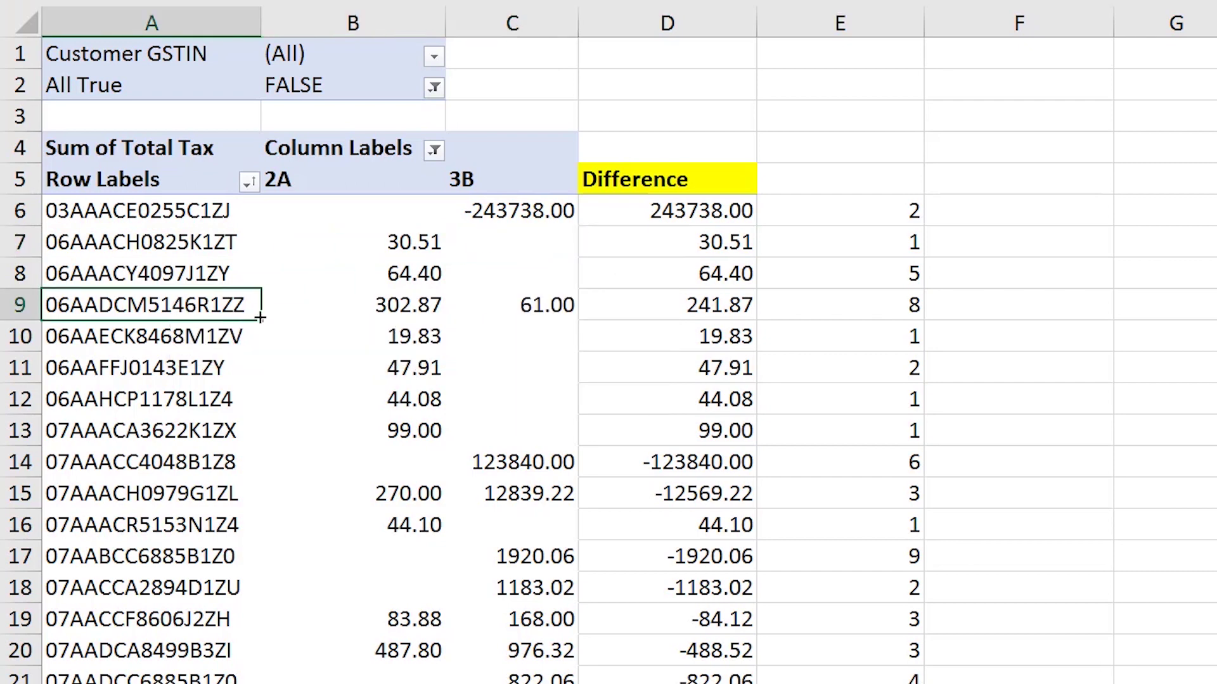
{"action": "left_click", "coordinate": [386, 310]}
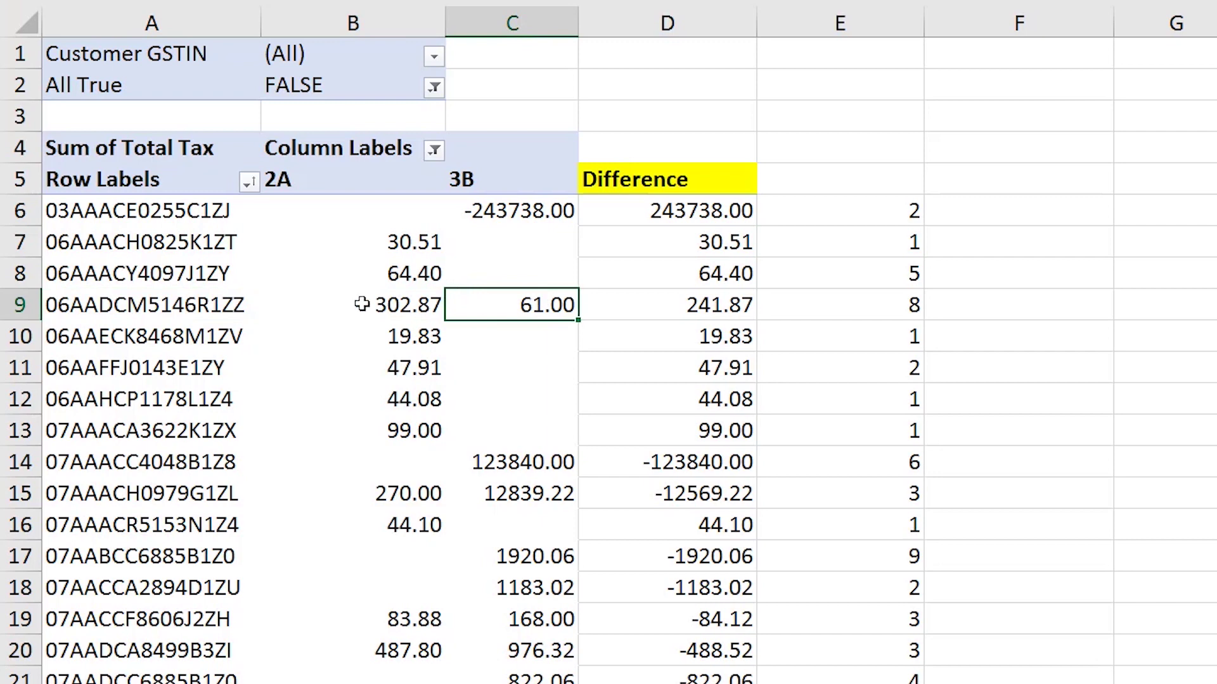
{"action": "left_click", "coordinate": [401, 305]}
{"action": "left_click", "coordinate": [535, 303]}
{"action": "left_click", "coordinate": [884, 23]}
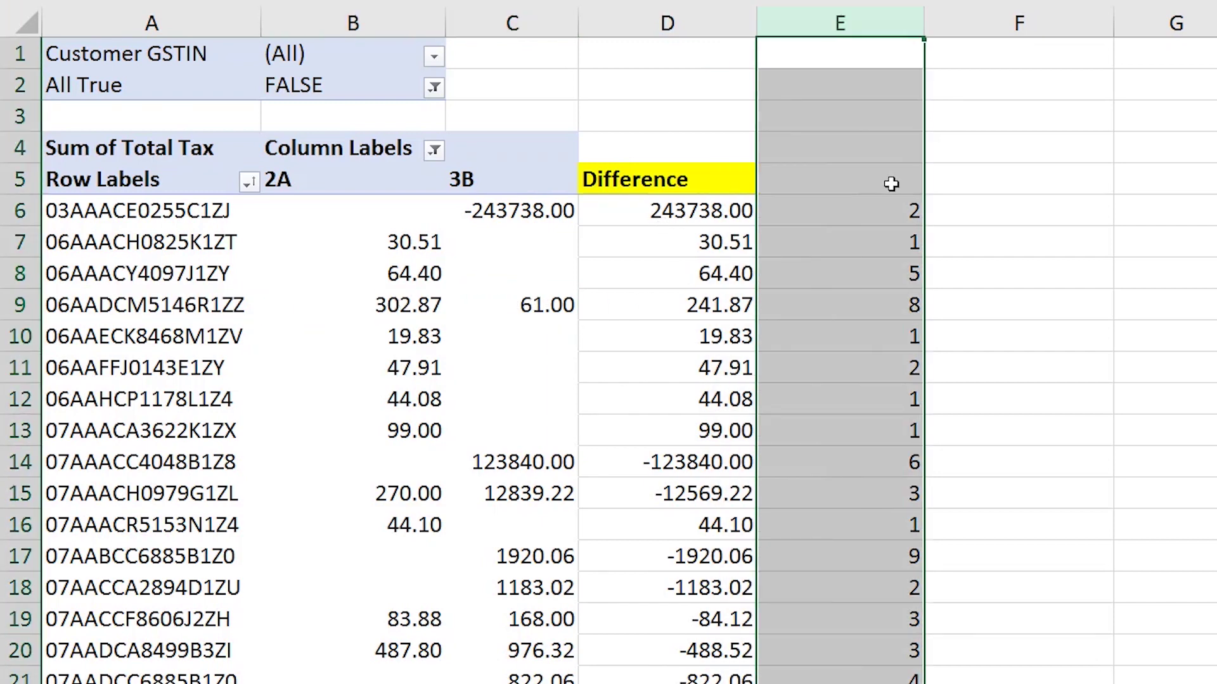
{"action": "key", "text": "Delete"}
{"action": "left_click", "coordinate": [543, 393]}
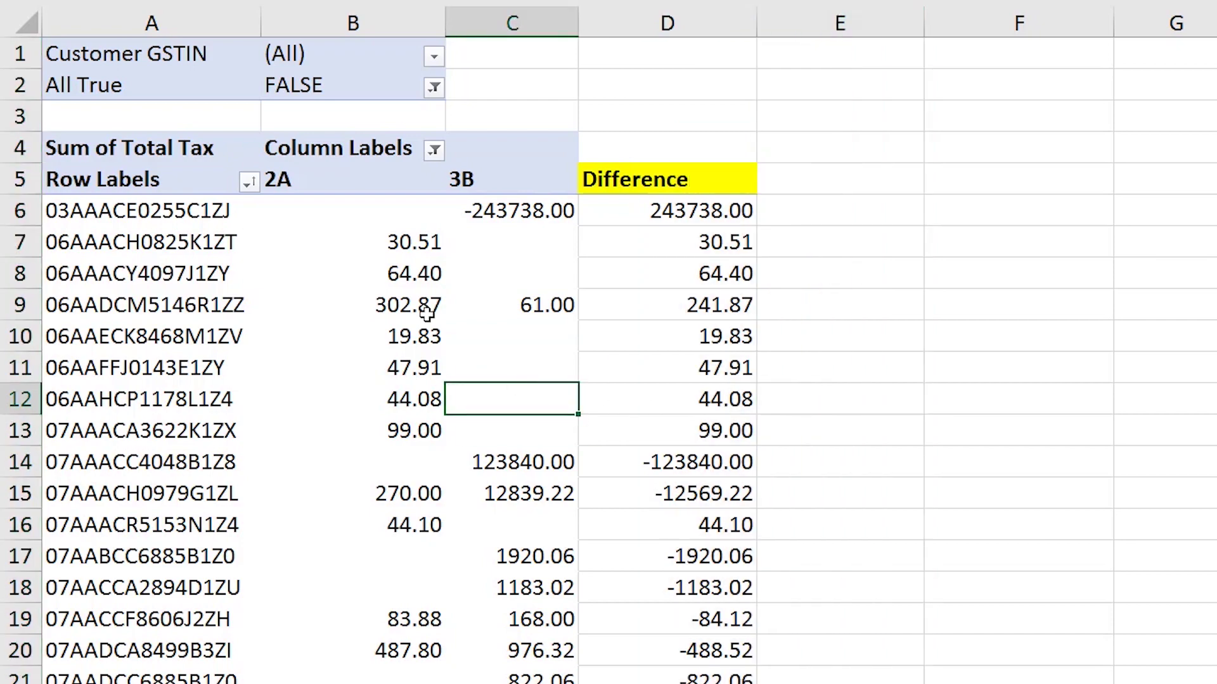
{"action": "left_click", "coordinate": [387, 296]}
{"action": "scroll", "coordinate": [177, 368], "scroll_direction": "down", "scroll_amount": 5}
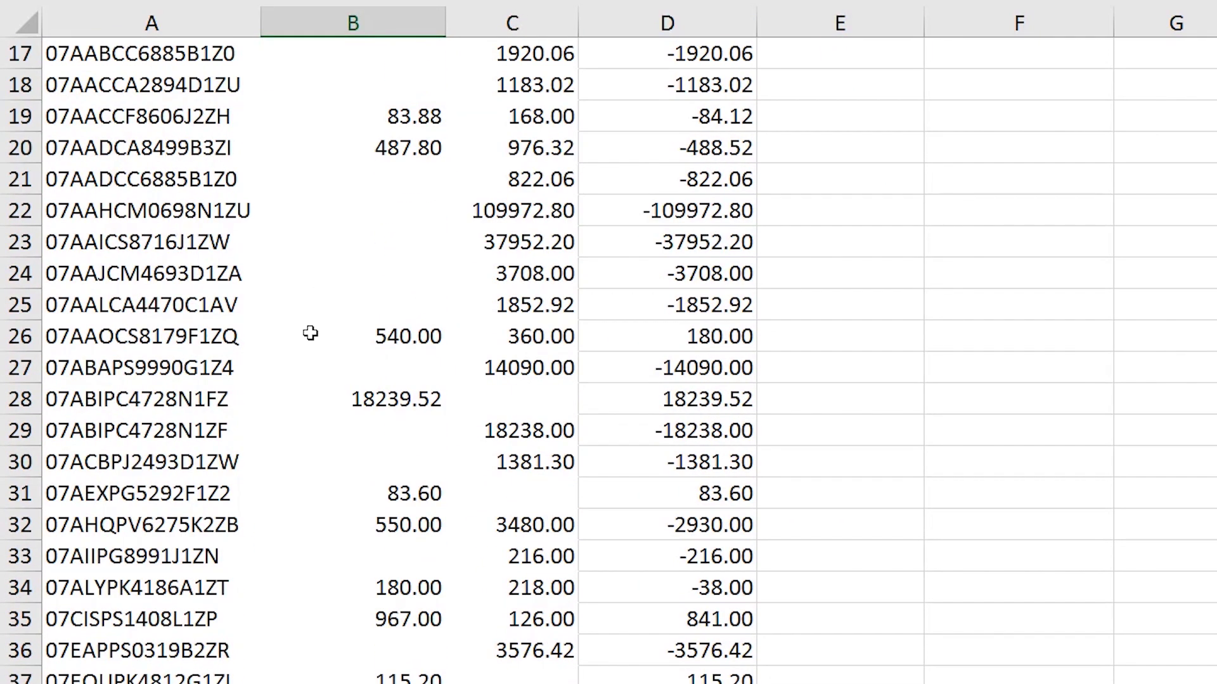
{"action": "left_click", "coordinate": [190, 335]}
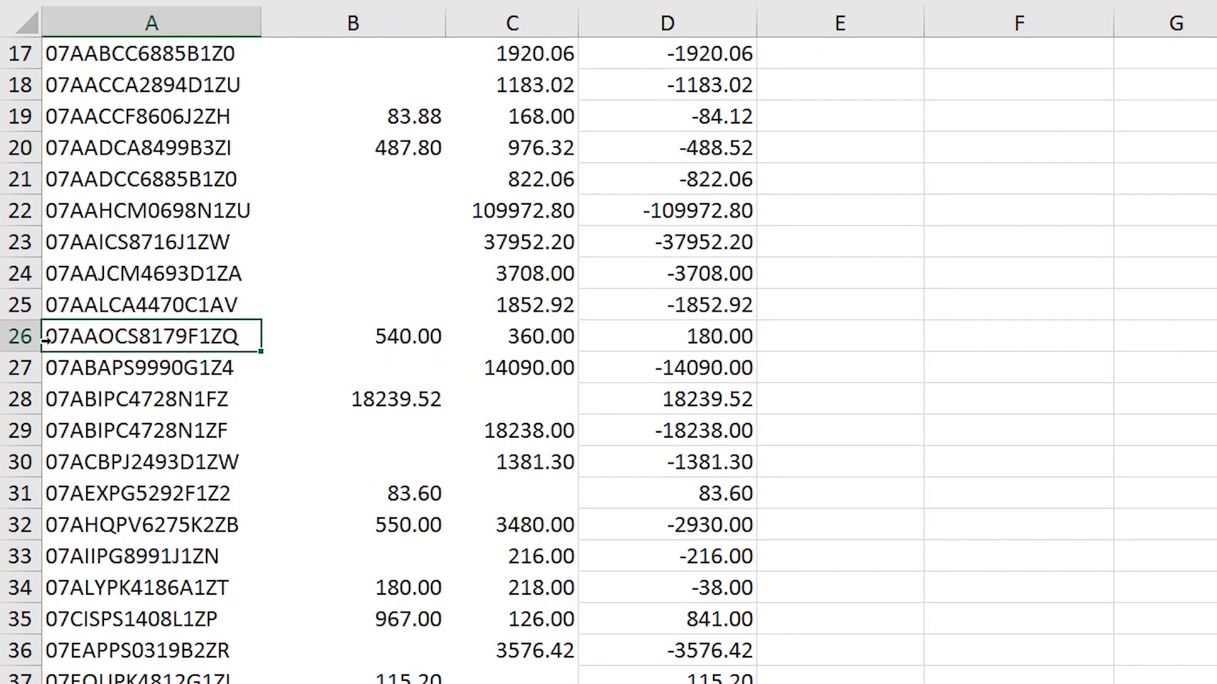
{"action": "left_click", "coordinate": [394, 334]}
{"action": "left_click", "coordinate": [506, 216]}
{"action": "left_click_drag", "start_coordinate": [520, 180], "coordinate": [505, 307]}
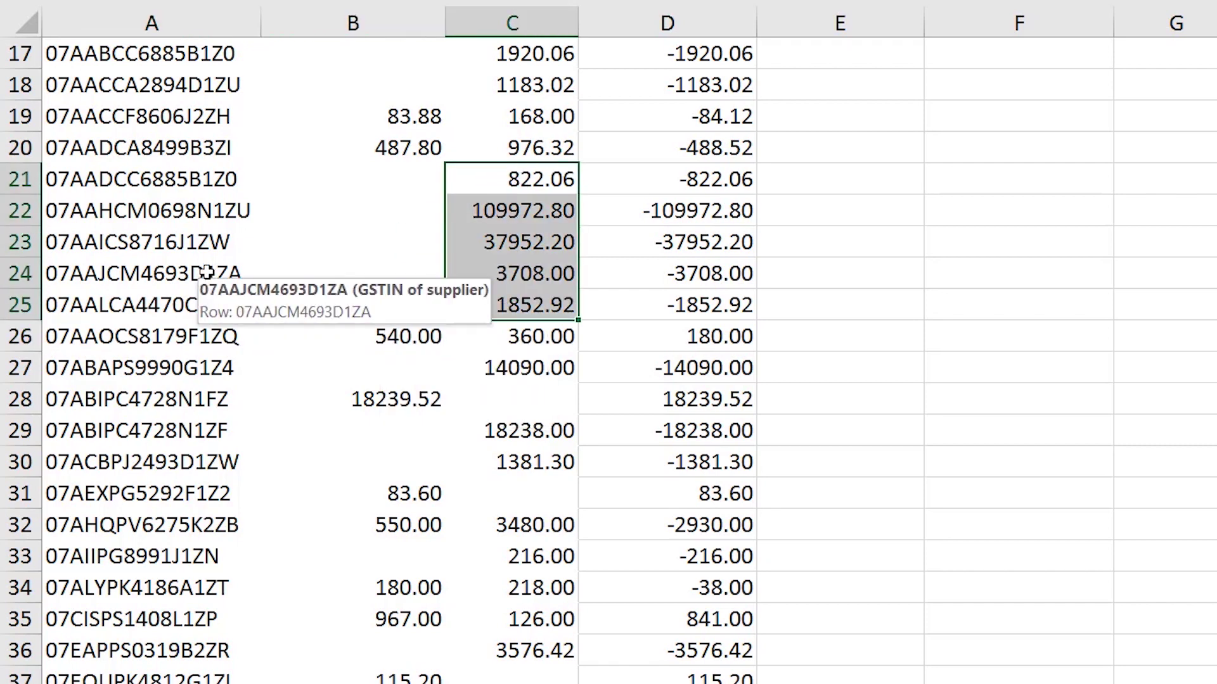
{"action": "scroll", "coordinate": [206, 273], "scroll_direction": "up", "scroll_amount": 5}
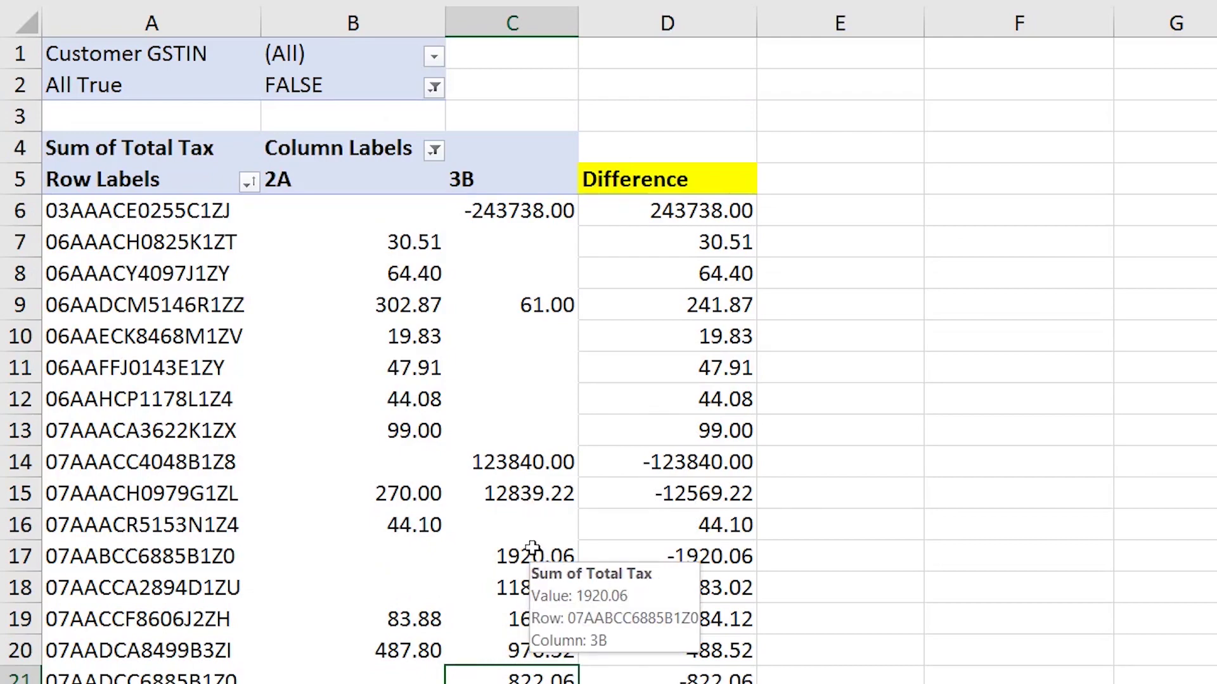
{"action": "scroll", "coordinate": [520, 539], "scroll_direction": "down", "scroll_amount": 3}
{"action": "scroll", "coordinate": [520, 539], "scroll_direction": "down", "scroll_amount": 5}
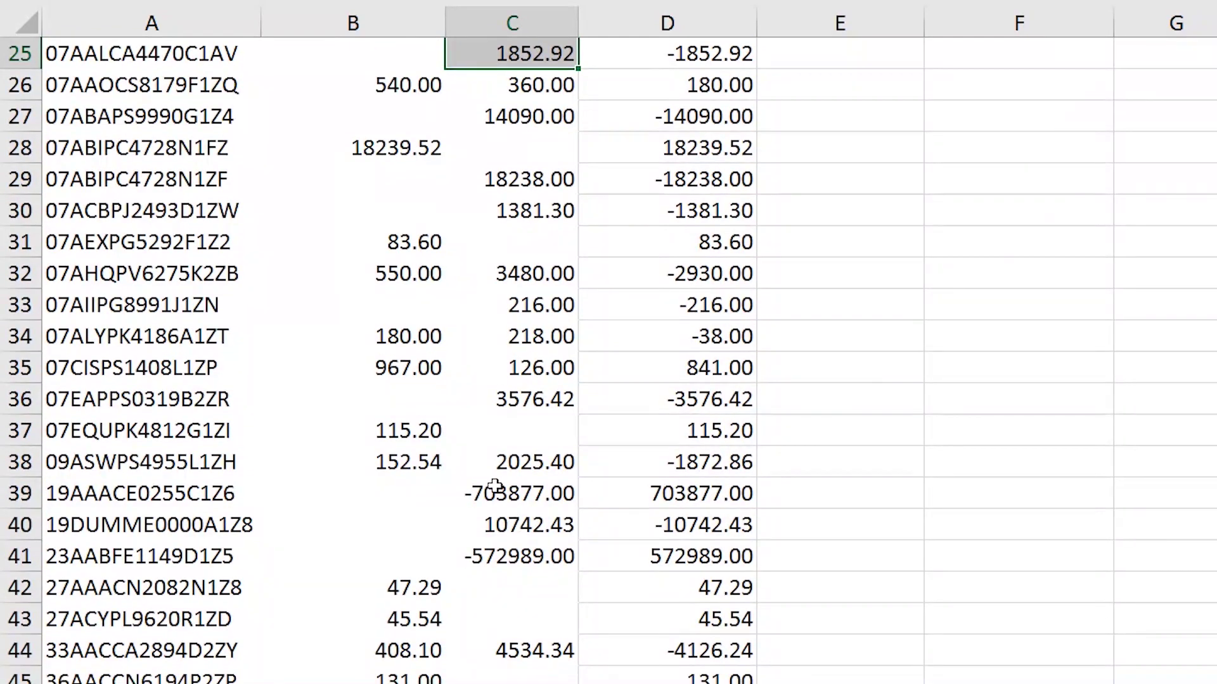
{"action": "scroll", "coordinate": [181, 241], "scroll_direction": "up", "scroll_amount": 2}
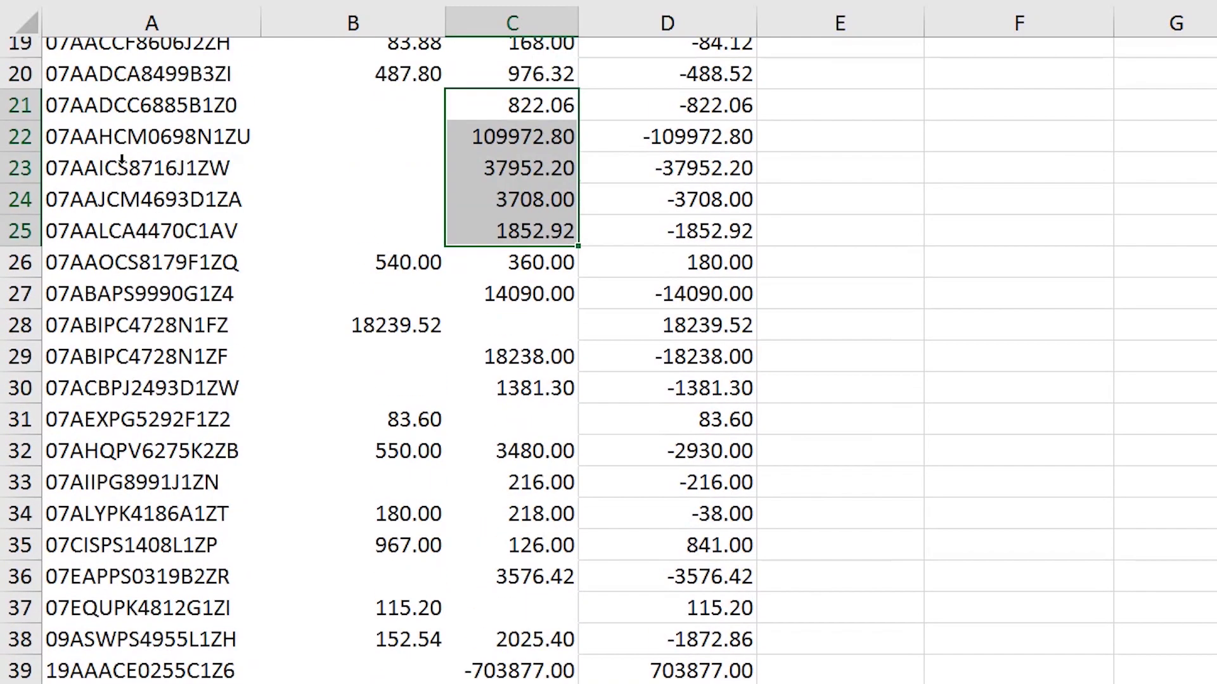
{"action": "scroll", "coordinate": [181, 241], "scroll_direction": "up", "scroll_amount": 1}
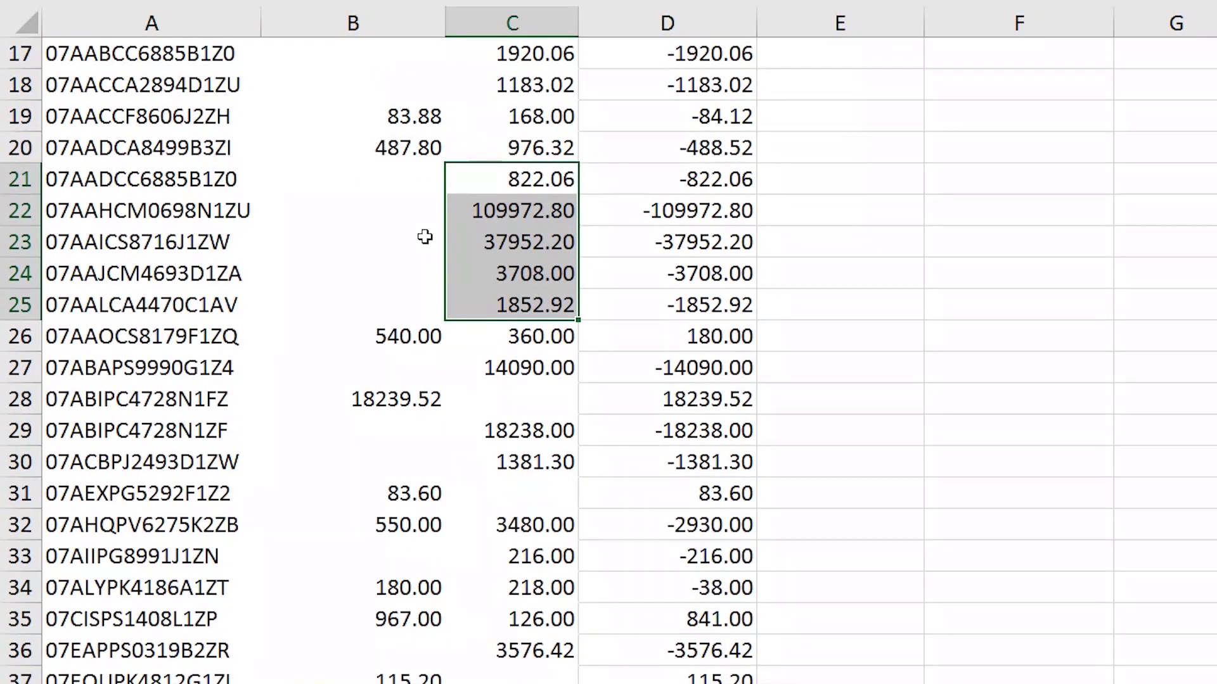
{"action": "left_click", "coordinate": [183, 405]}
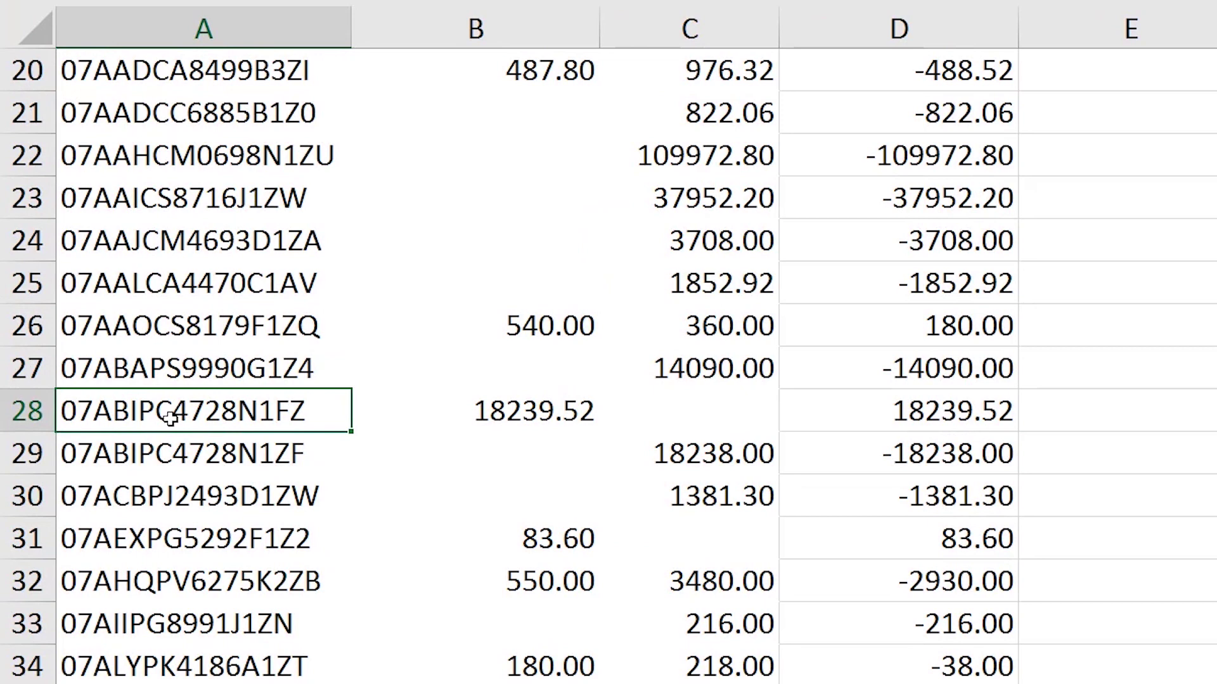
{"action": "mouse_move", "coordinate": [190, 399]}
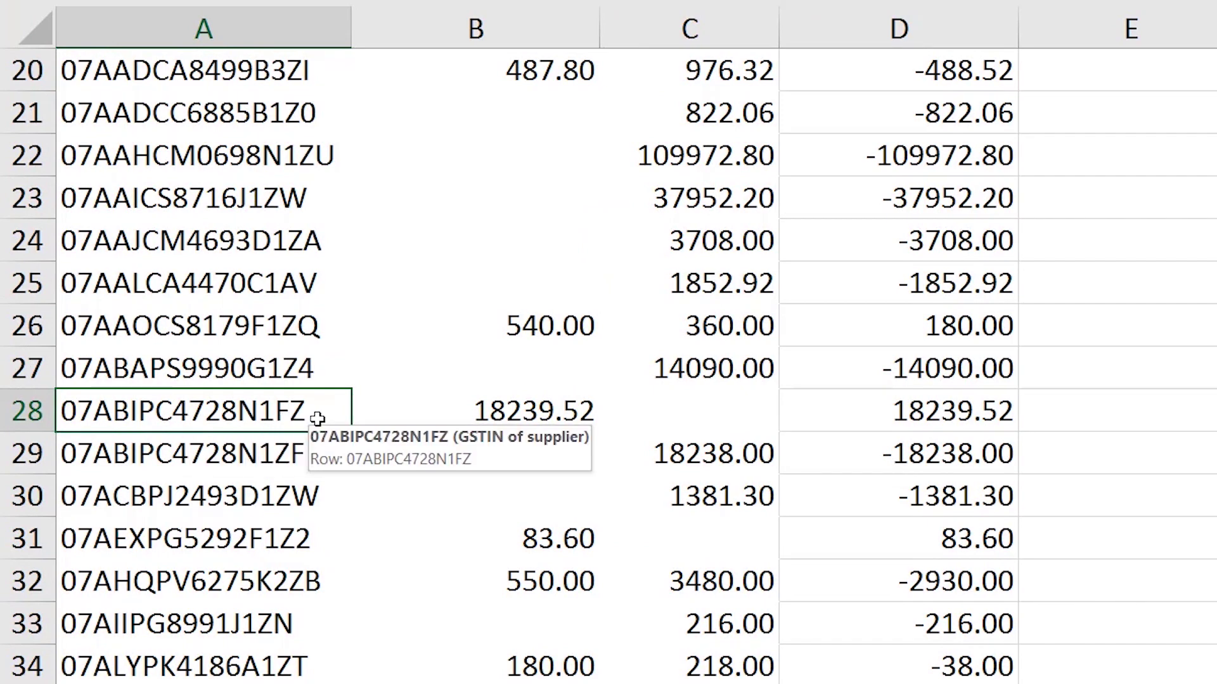
{"action": "left_click", "coordinate": [277, 452]}
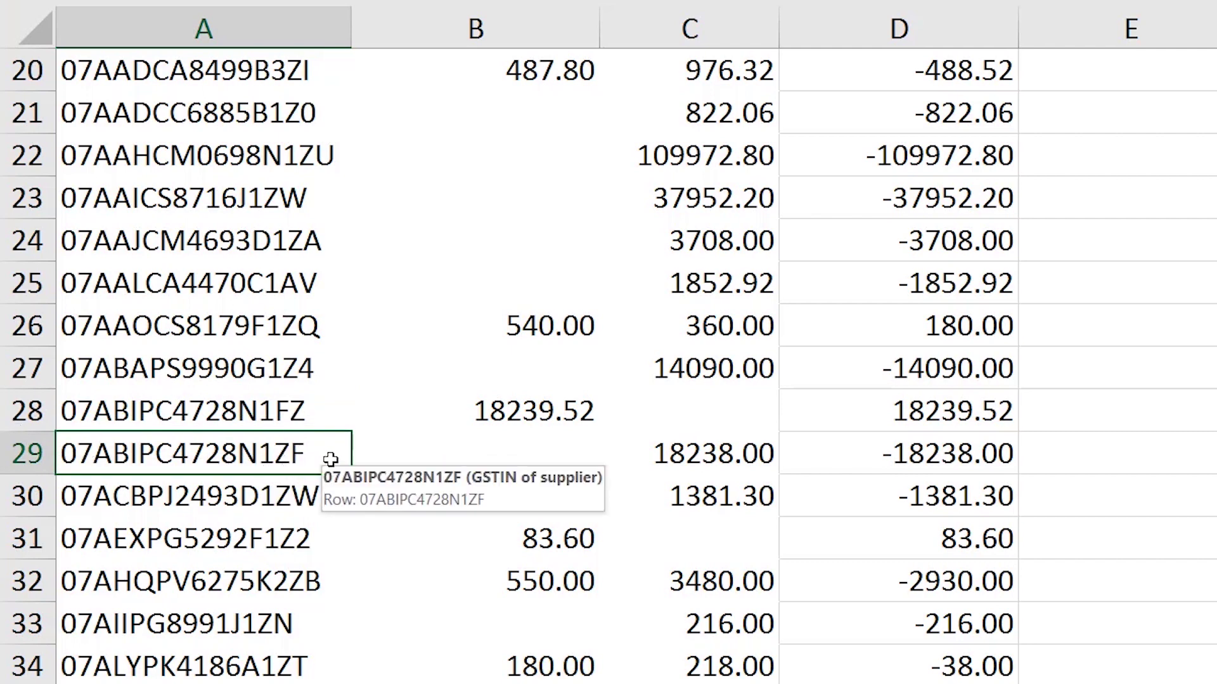
{"action": "left_click", "coordinate": [307, 412]}
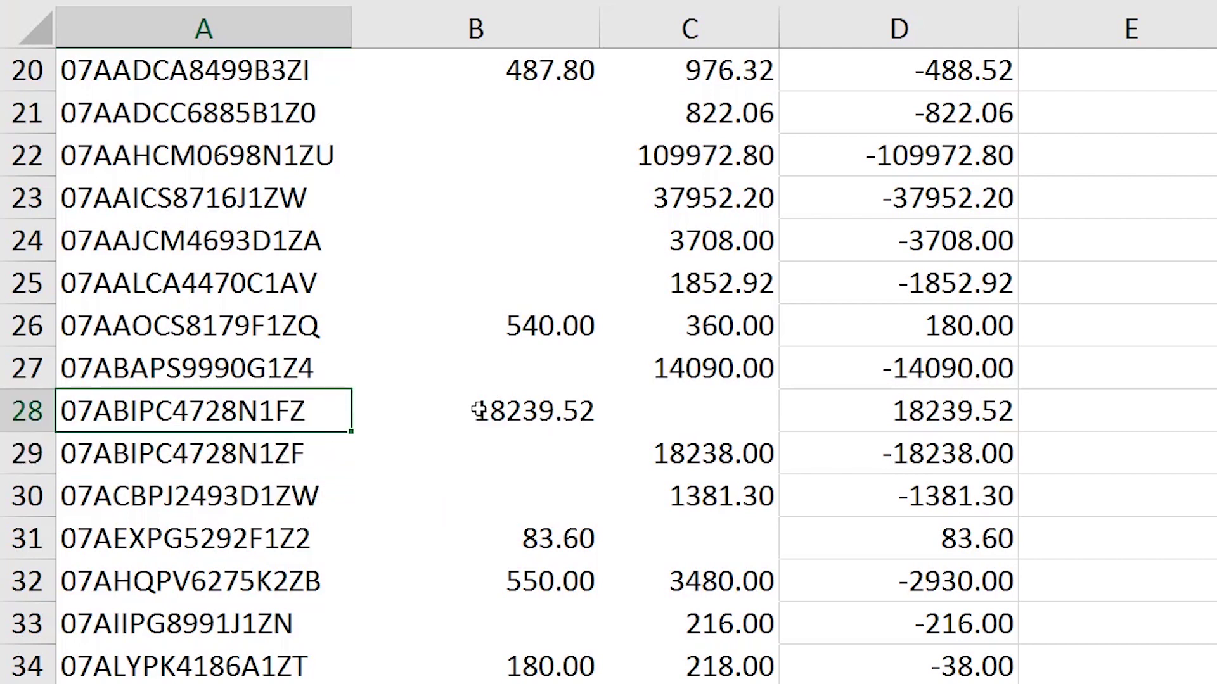
{"action": "left_click", "coordinate": [499, 406]}
{"action": "left_click", "coordinate": [273, 453]}
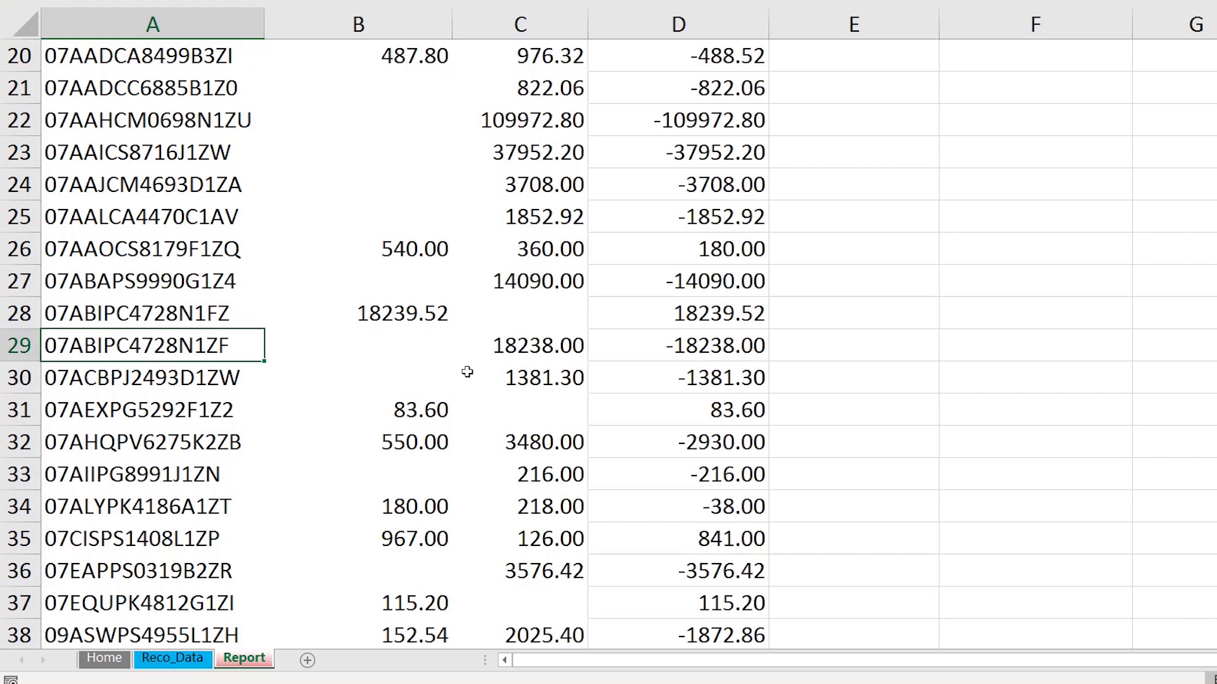
{"action": "left_click", "coordinate": [209, 318]}
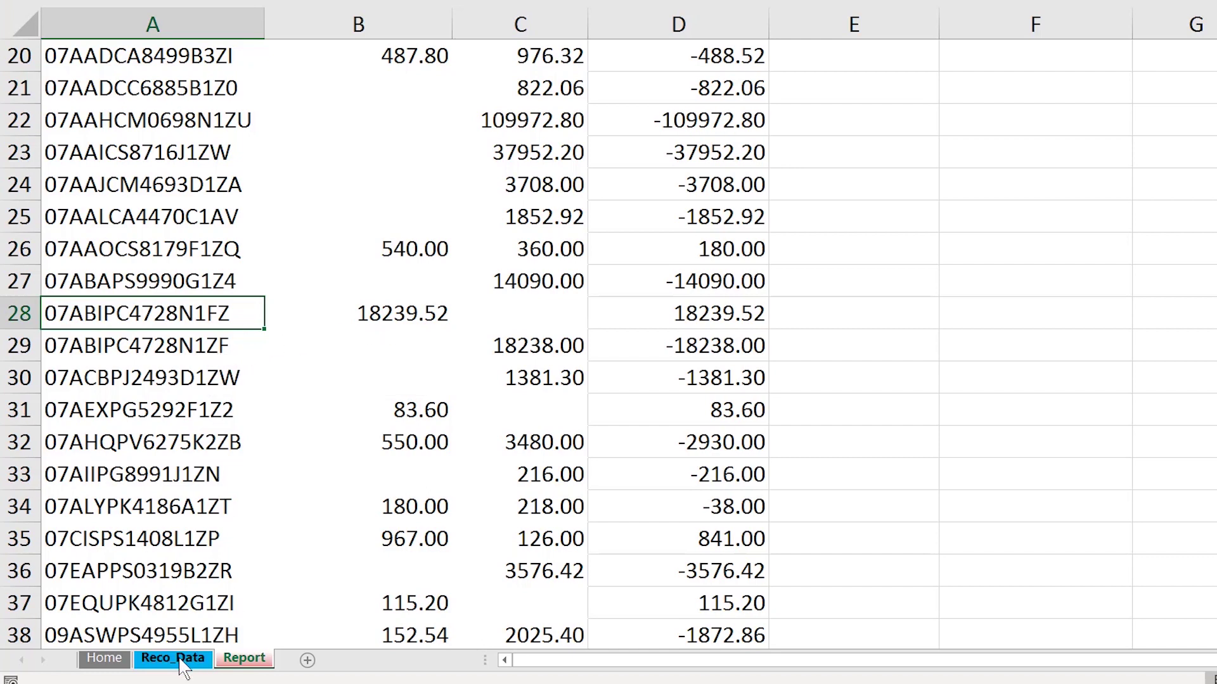
{"action": "left_click", "coordinate": [186, 349]}
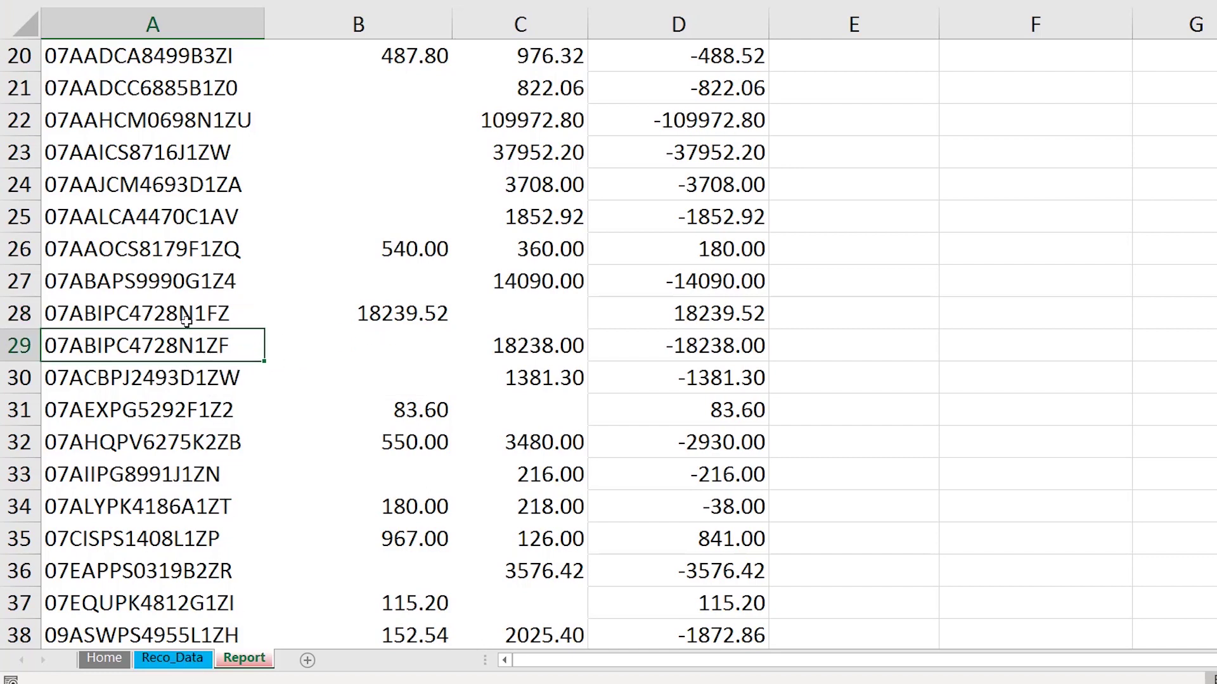
{"action": "left_click", "coordinate": [186, 319]}
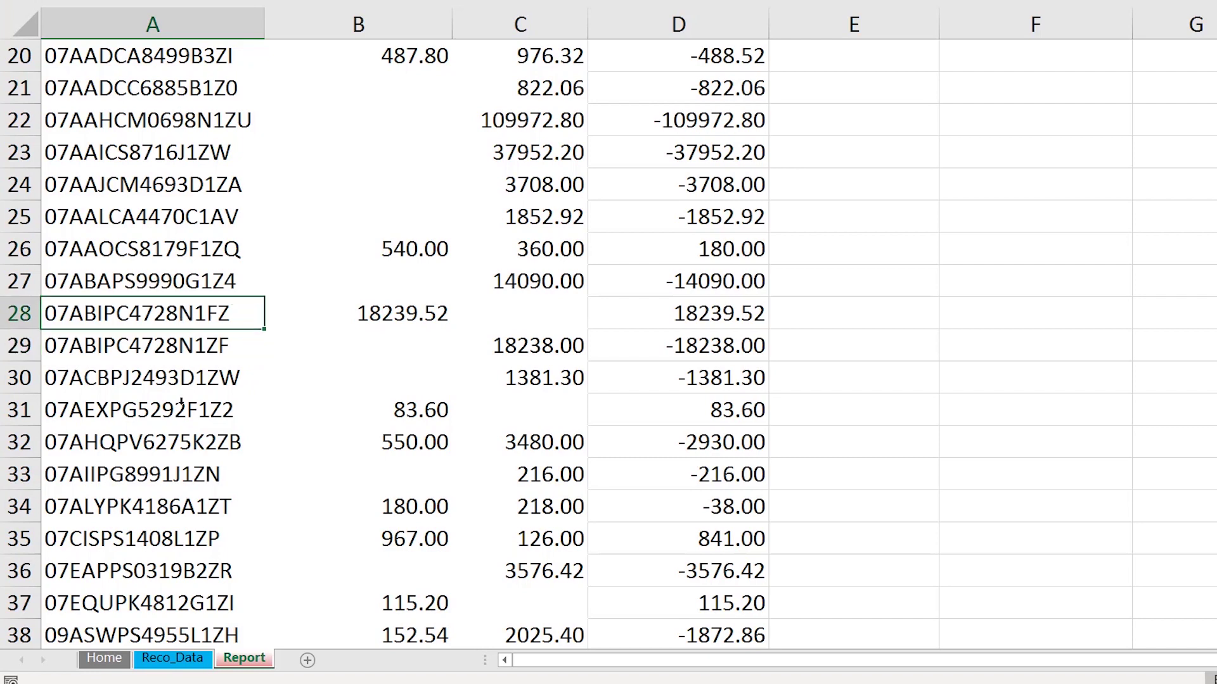
{"action": "double_click", "coordinate": [146, 317]}
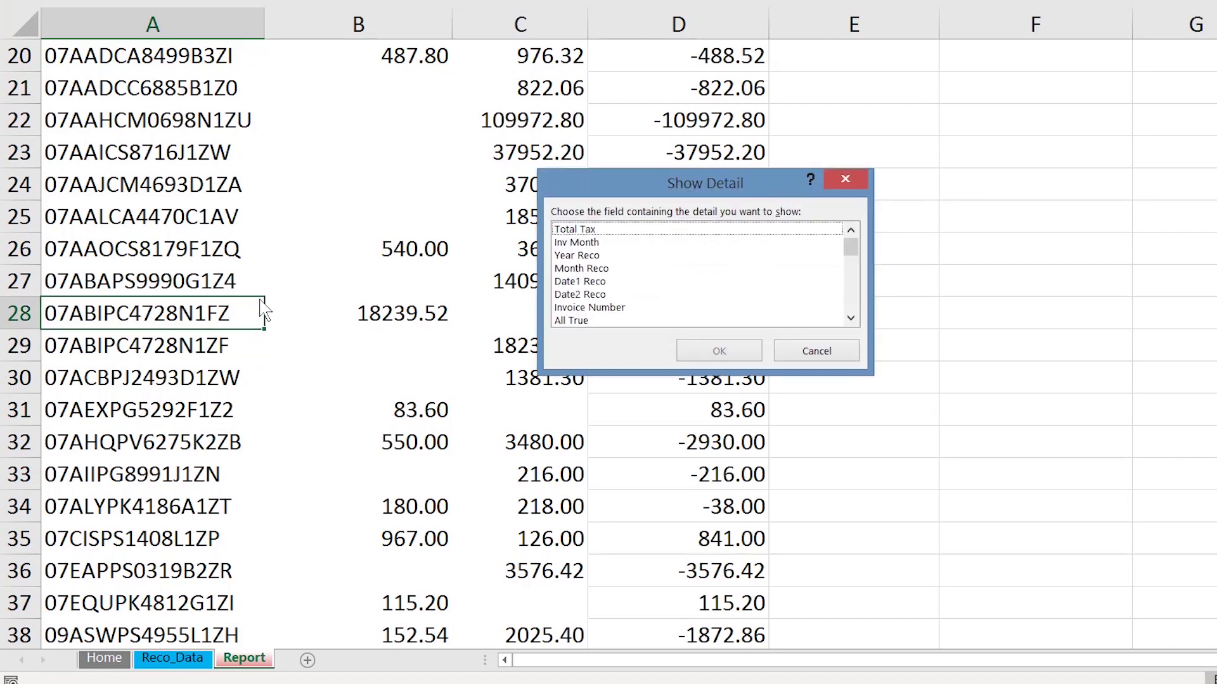
{"action": "left_click", "coordinate": [798, 351]}
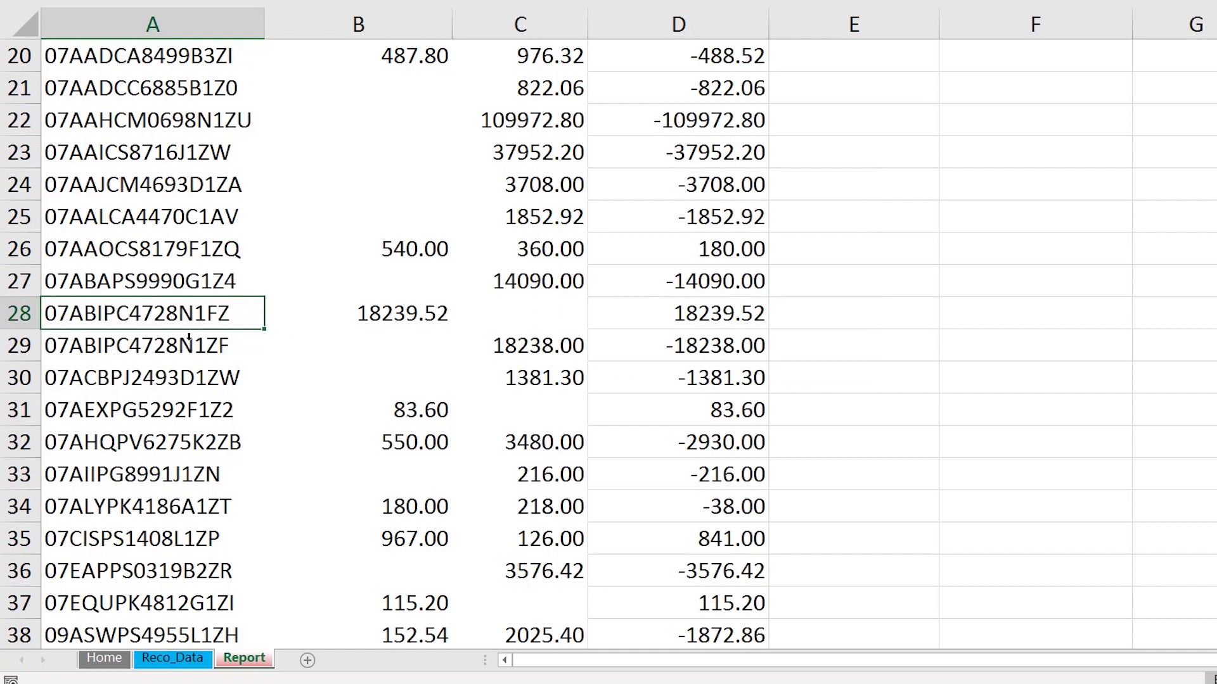
{"action": "key", "text": "ctrl+c"}
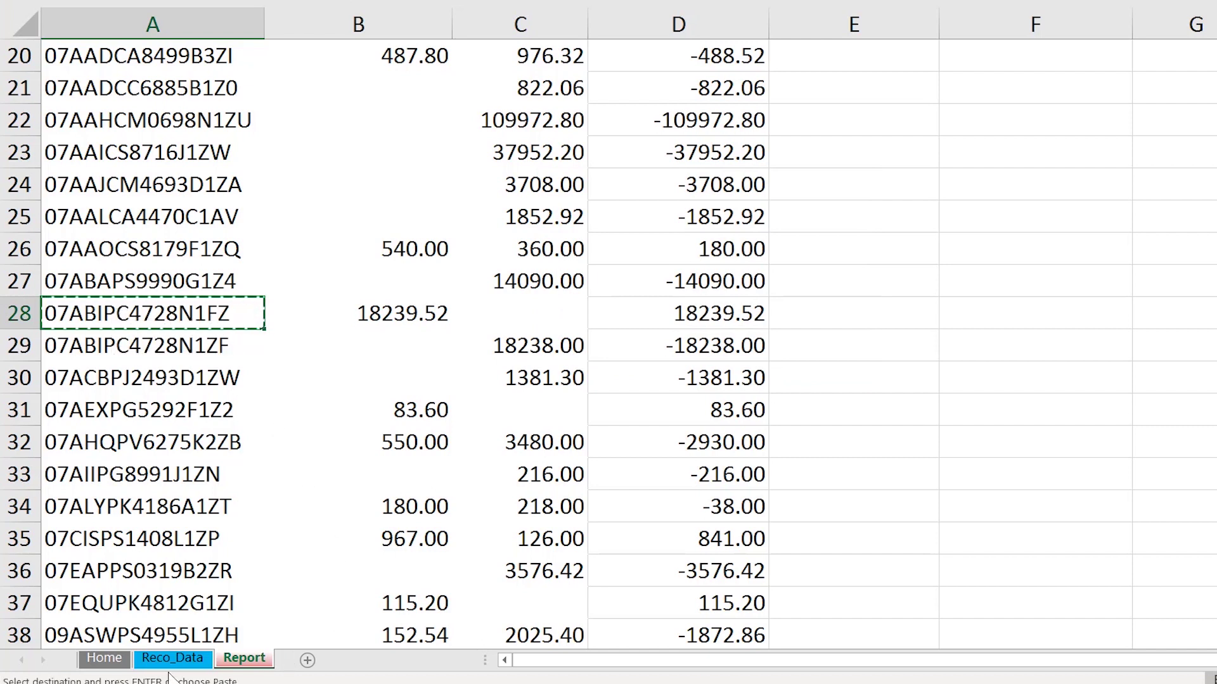
{"action": "left_click", "coordinate": [171, 658]}
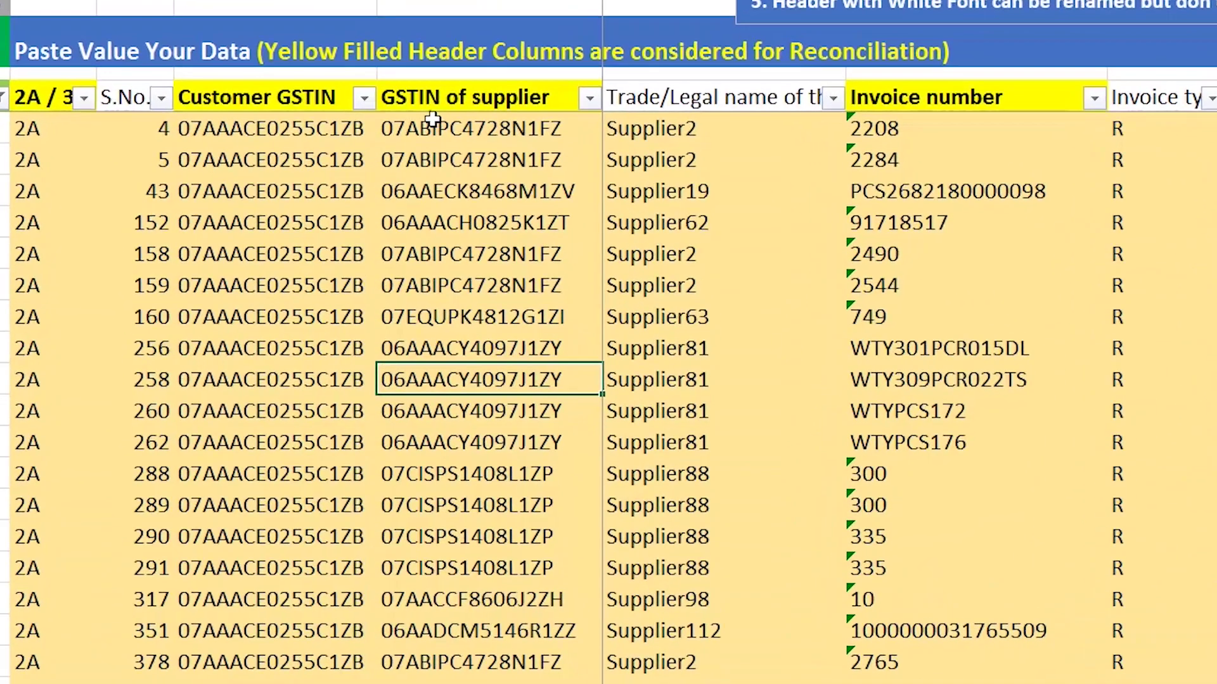
{"action": "left_click", "coordinate": [509, 108]}
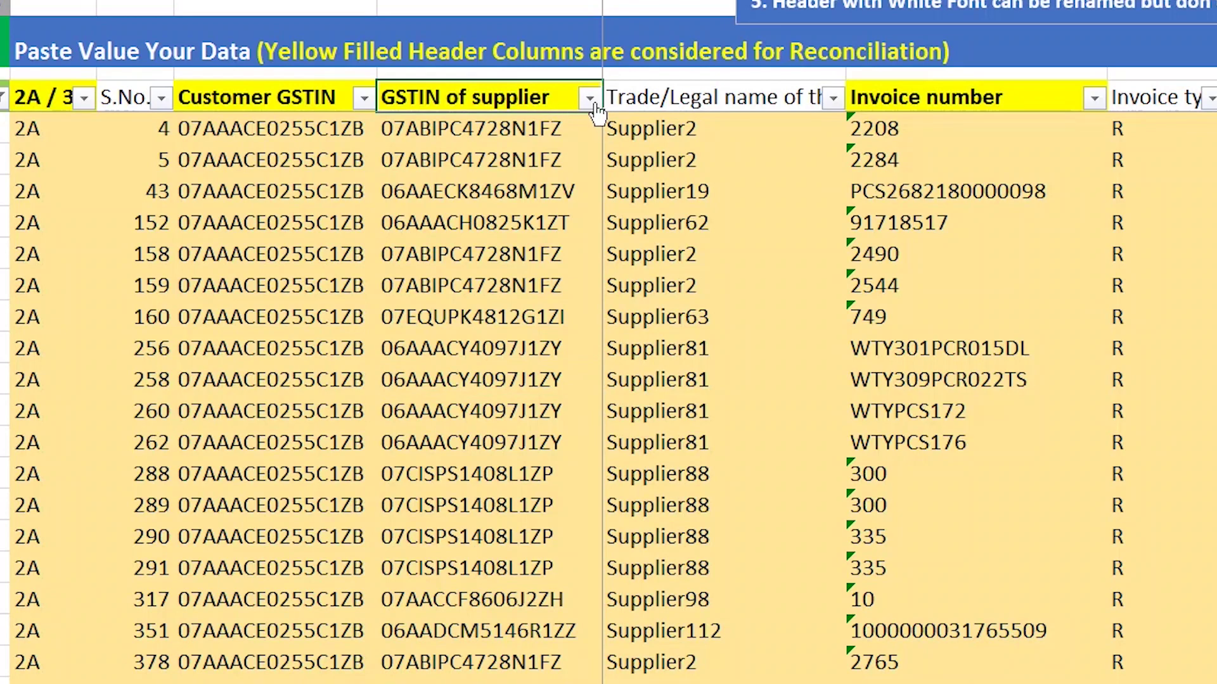
{"action": "left_click", "coordinate": [590, 99]}
{"action": "left_click", "coordinate": [333, 350]}
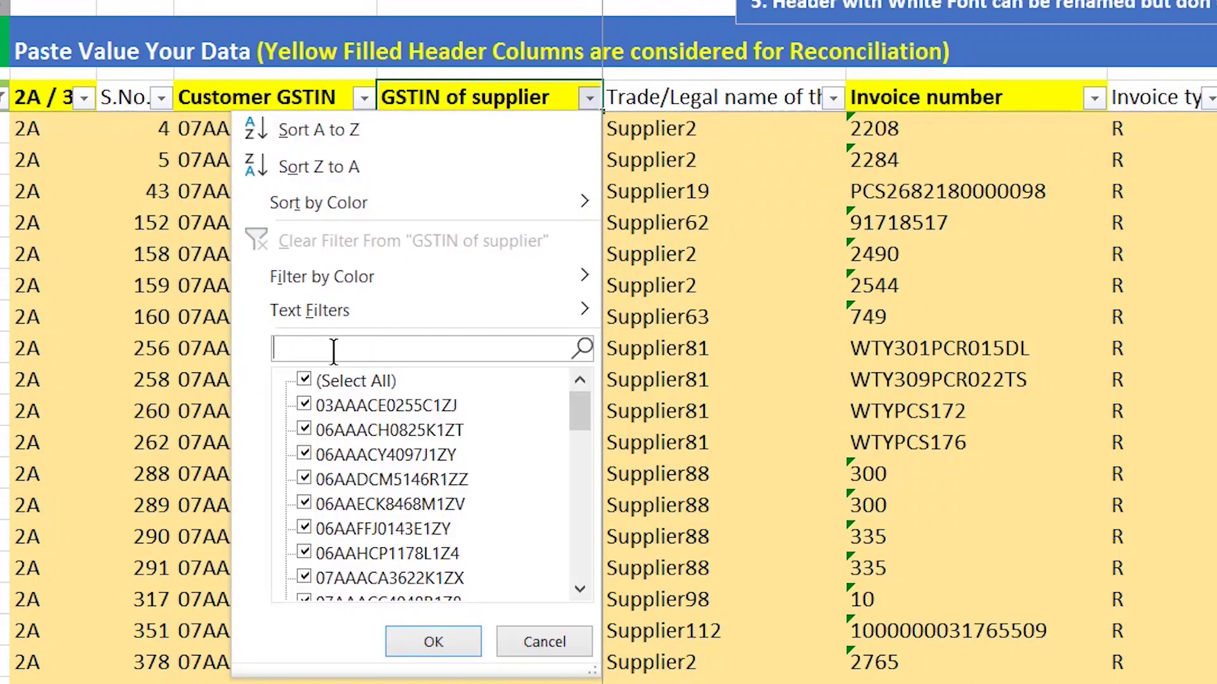
{"action": "key", "text": "ctrl+v"}
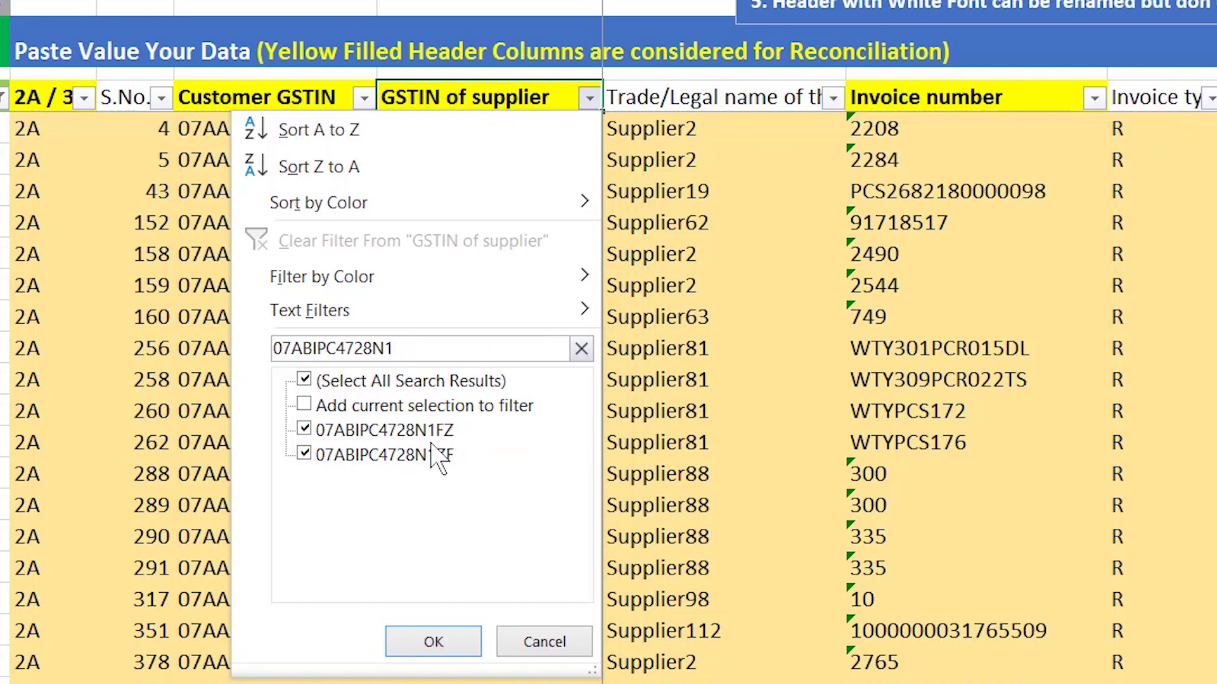
{"action": "left_click", "coordinate": [447, 643]}
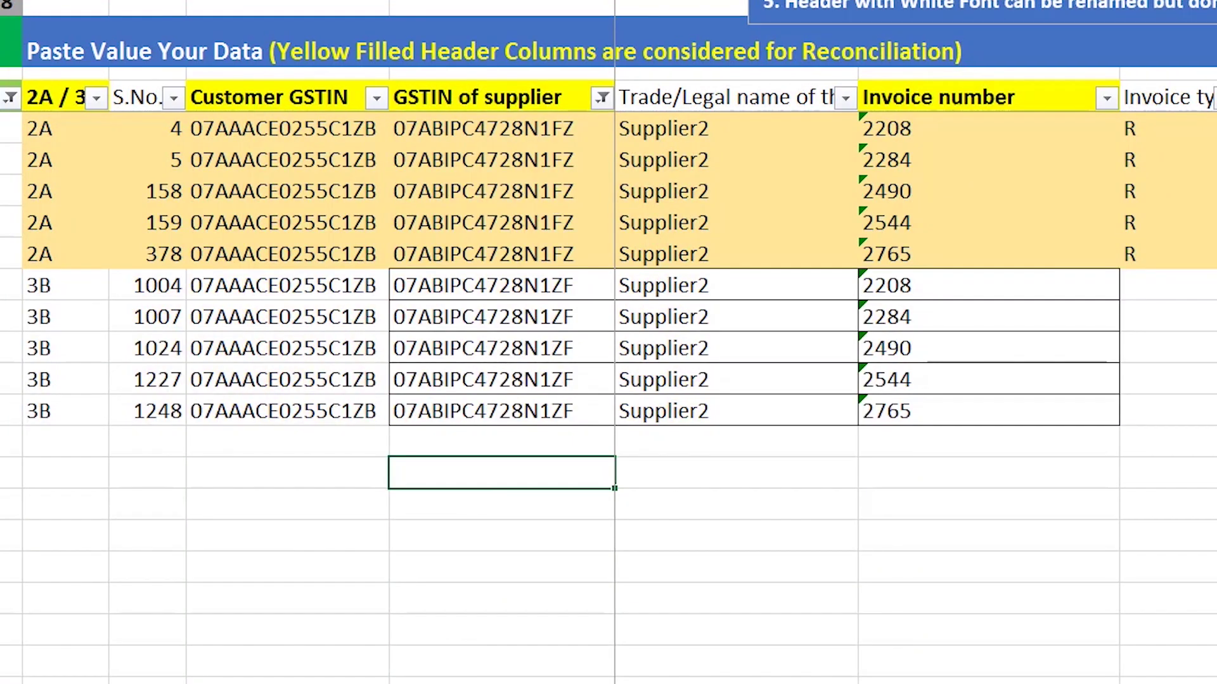
{"action": "left_click", "coordinate": [506, 130]}
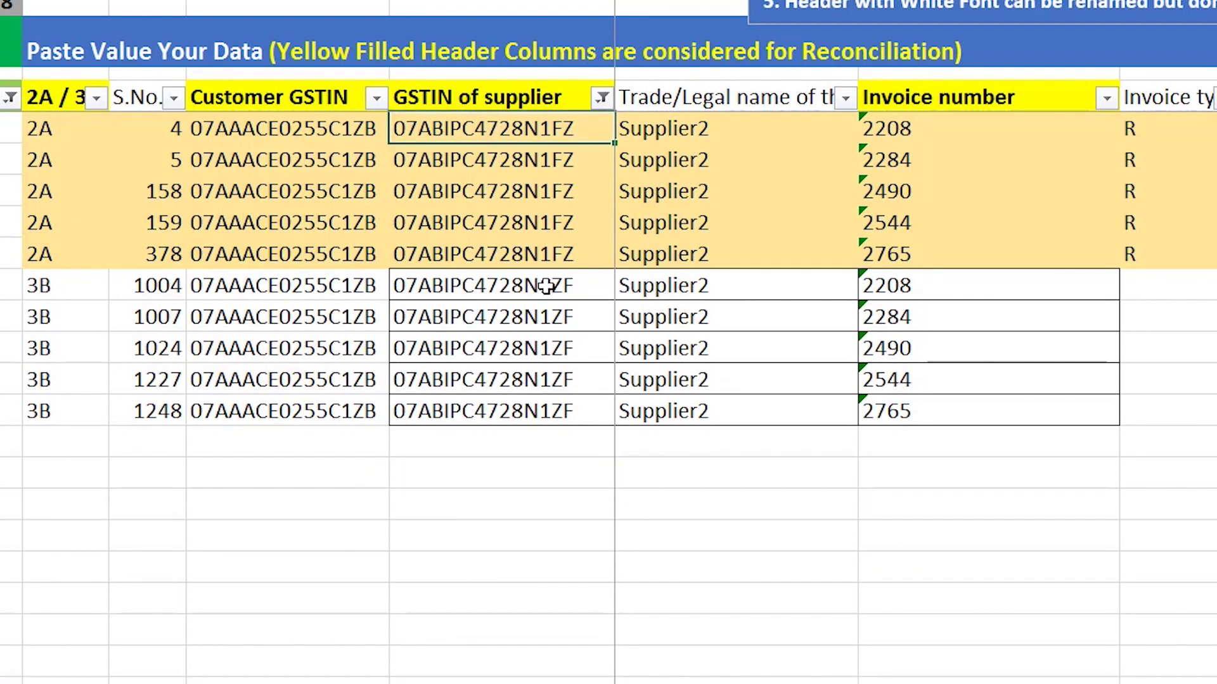
{"action": "left_click_drag", "start_coordinate": [545, 286], "coordinate": [538, 394]}
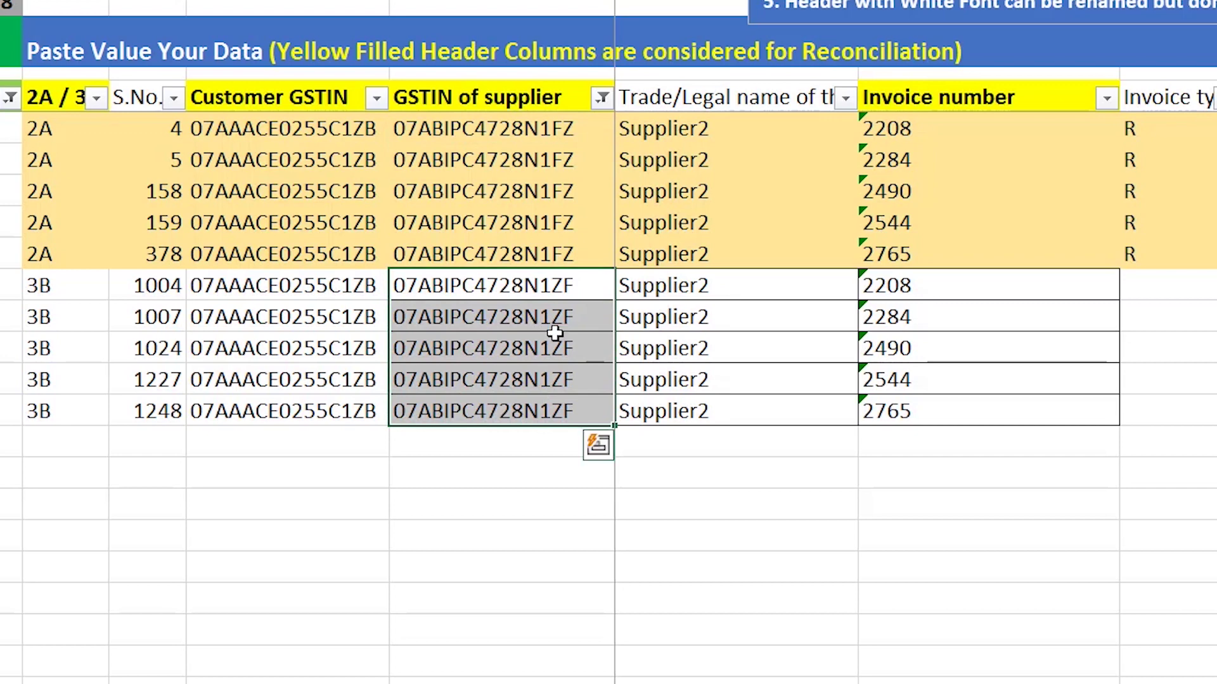
{"action": "left_click", "coordinate": [536, 286]}
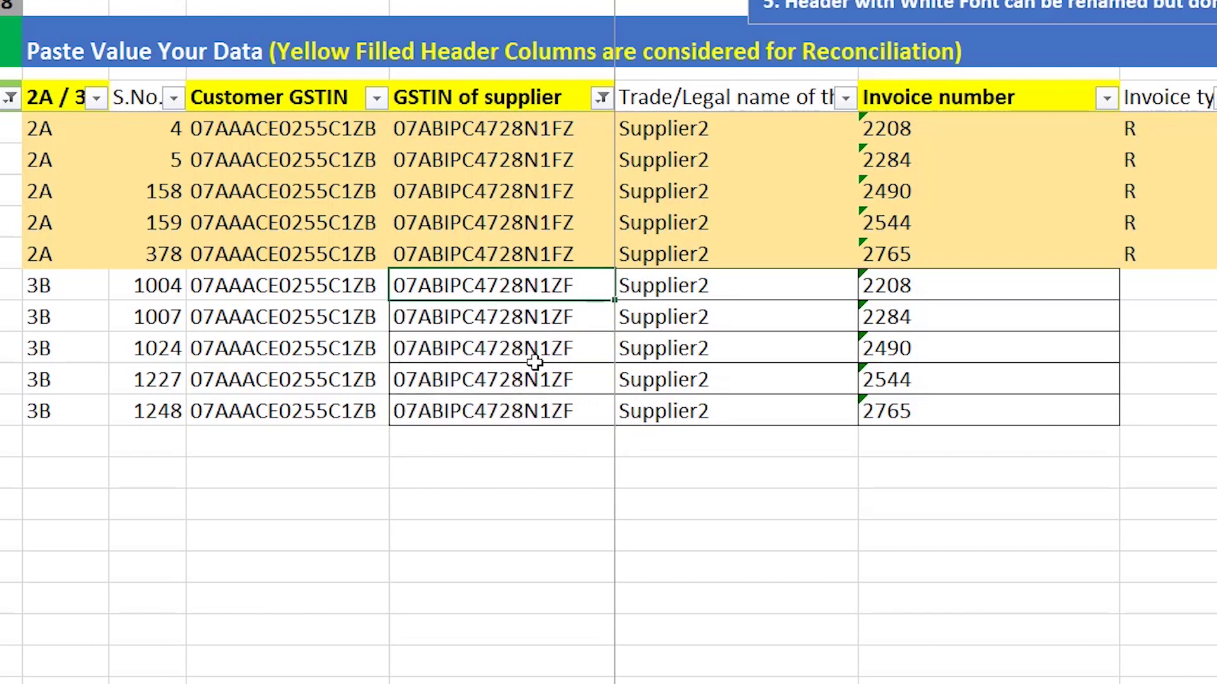
{"action": "key", "text": "ctrl+c"}
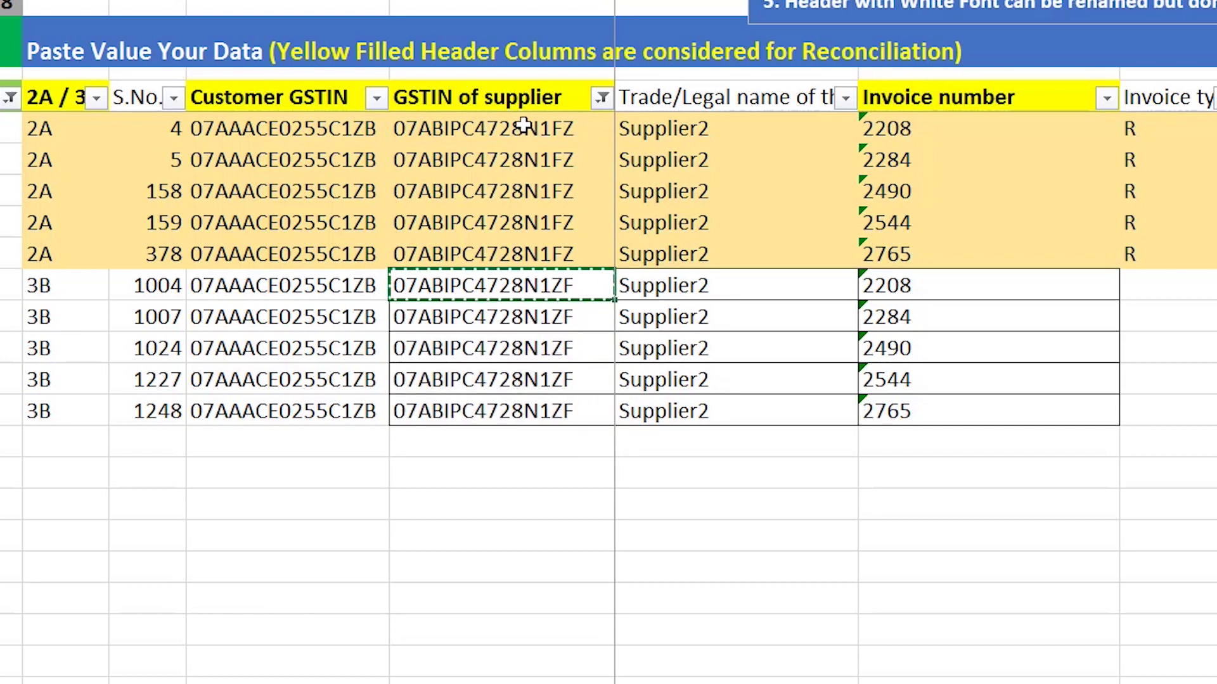
{"action": "left_click_drag", "start_coordinate": [523, 127], "coordinate": [523, 239]}
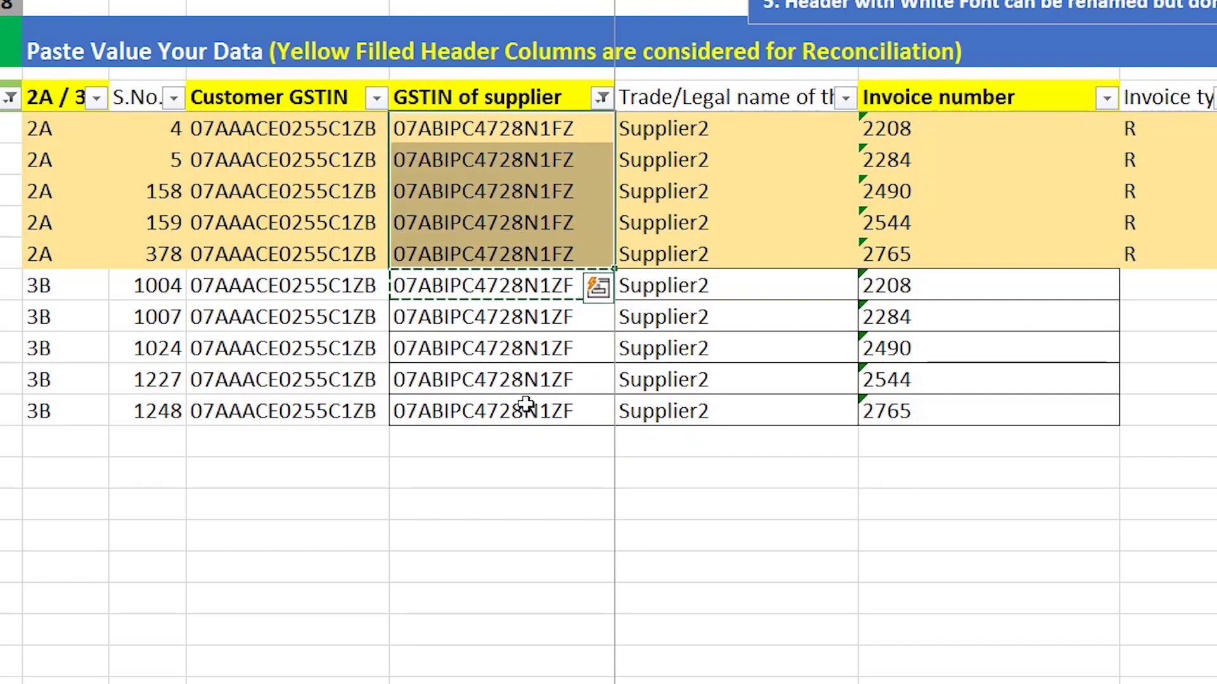
{"action": "key", "text": "alt+;"}
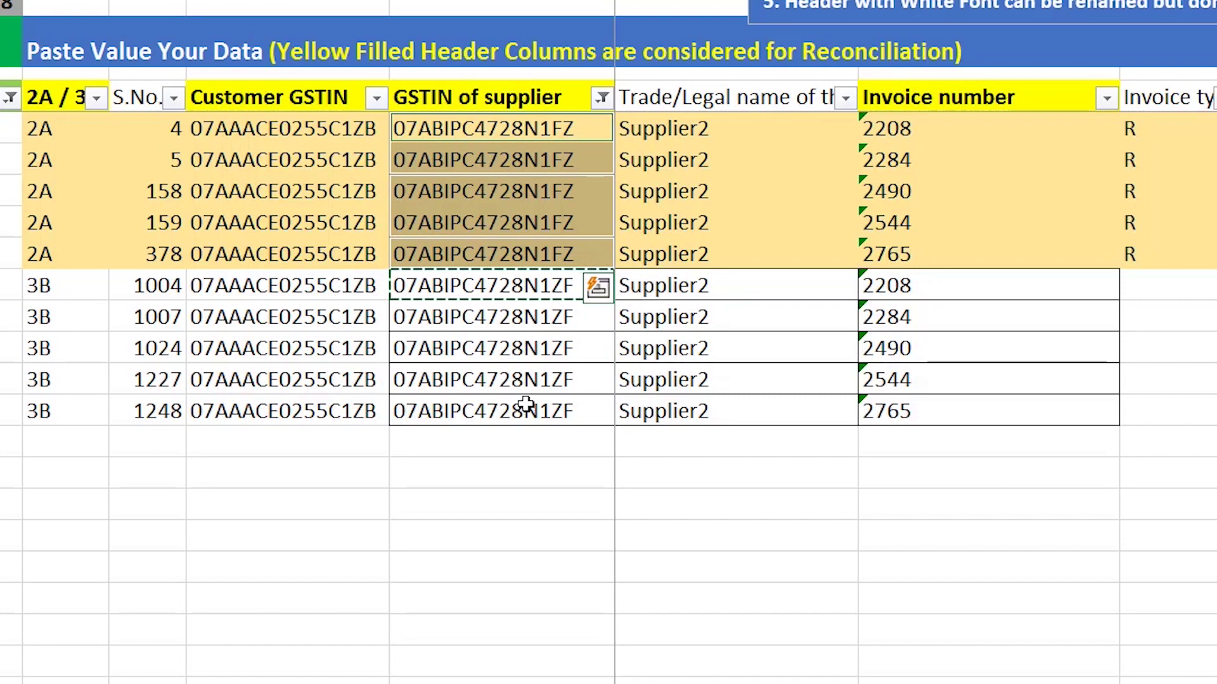
{"action": "key", "text": "ctrl+v"}
{"action": "left_click", "coordinate": [540, 437]}
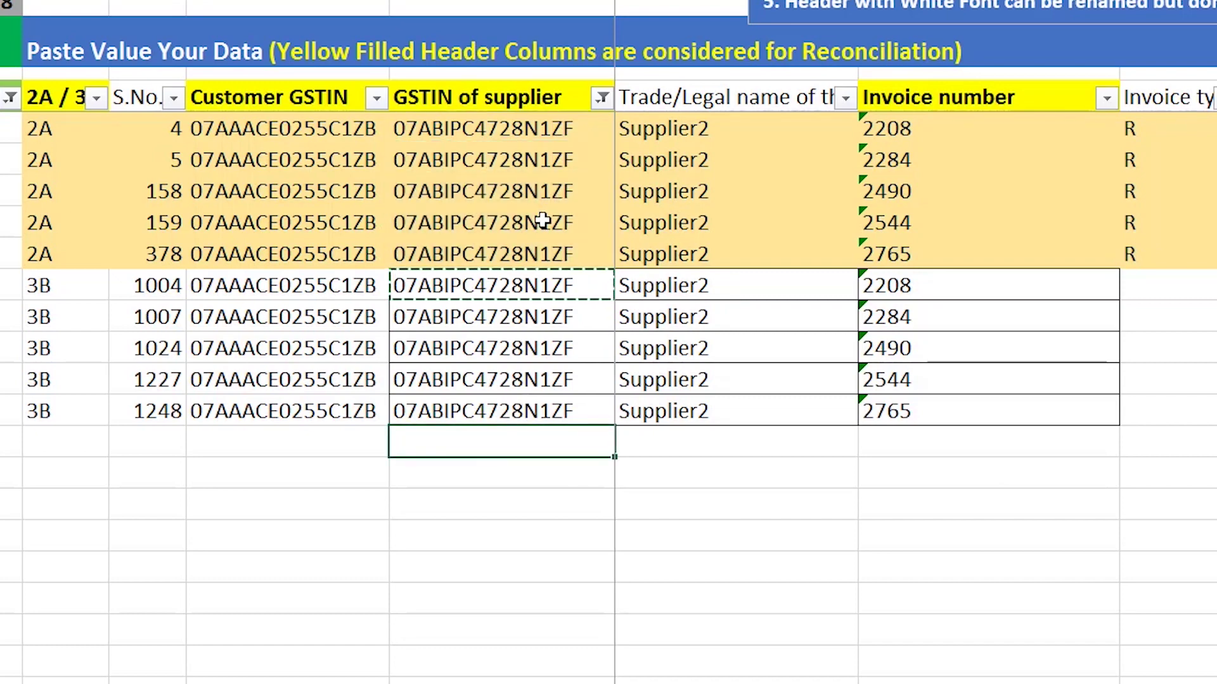
{"action": "left_click", "coordinate": [517, 380]}
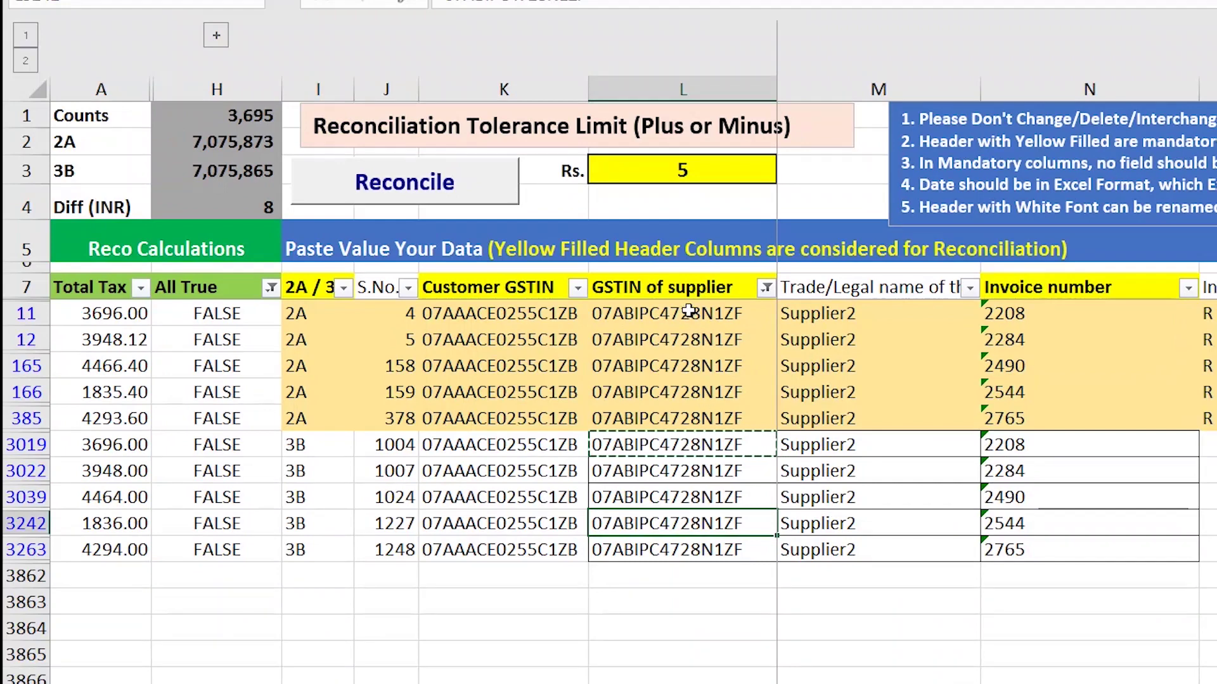
{"action": "left_click_drag", "start_coordinate": [688, 340], "coordinate": [687, 526]}
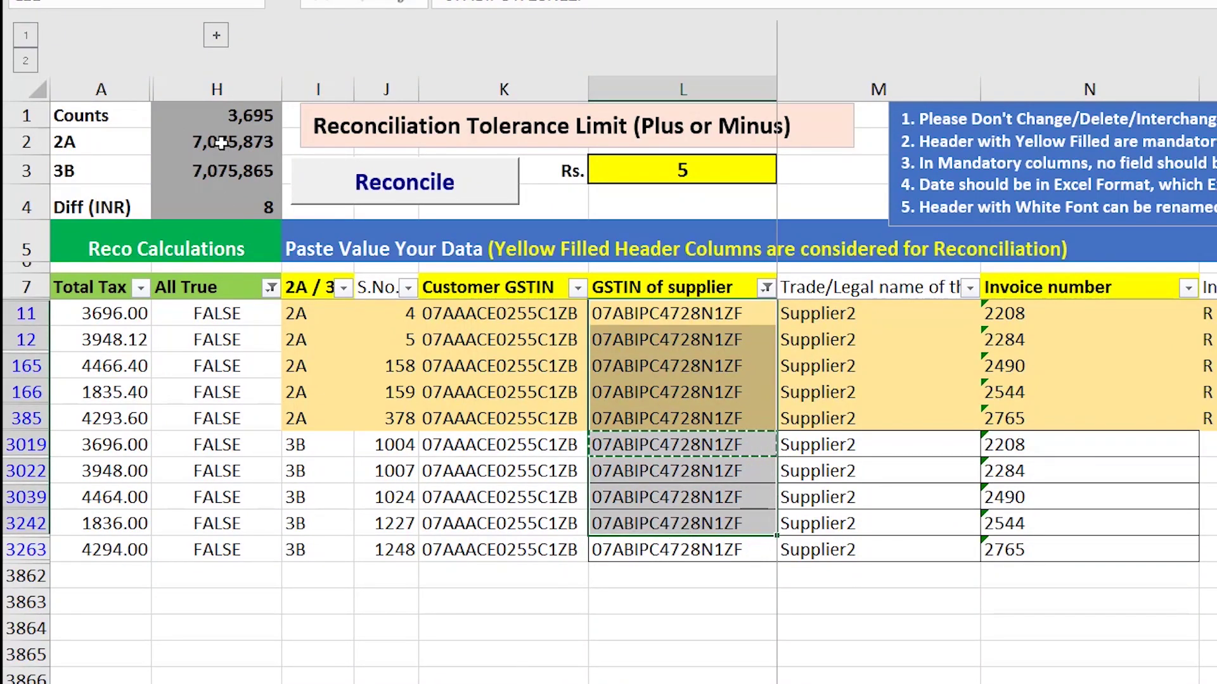
- Clear the selection and rerun reconciliation, raising counts to 3,705 with a Diff of 9
{"action": "left_click", "coordinate": [618, 444]}
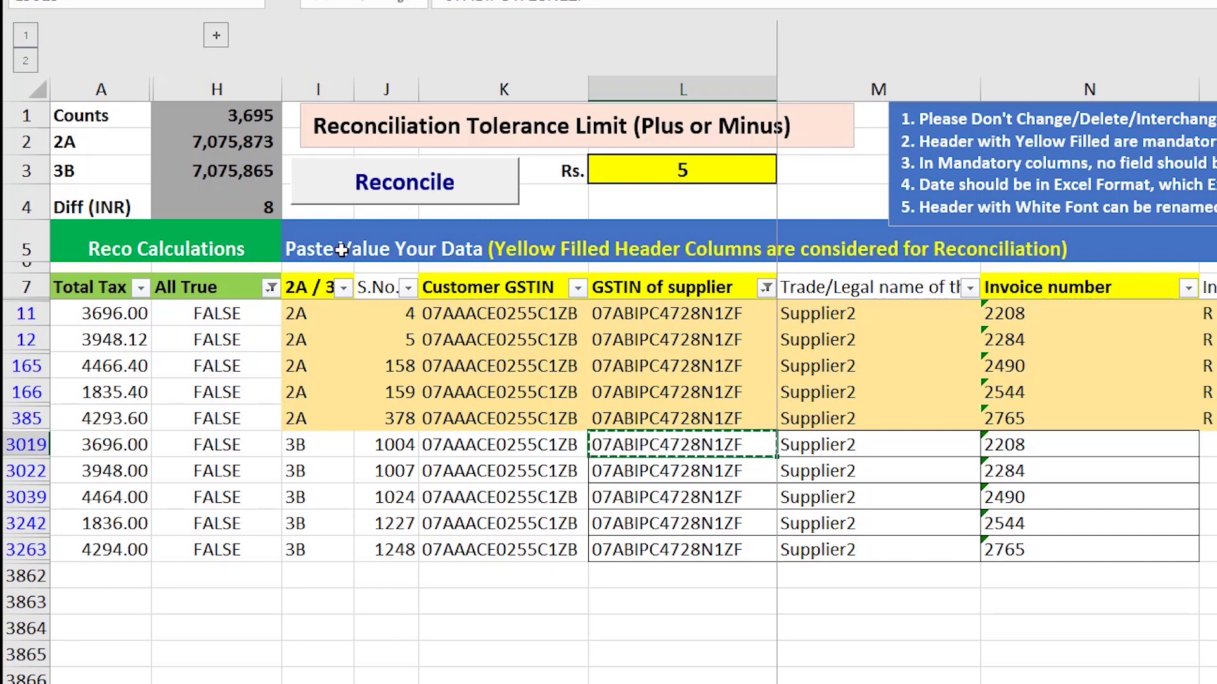
{"action": "left_click", "coordinate": [393, 189]}
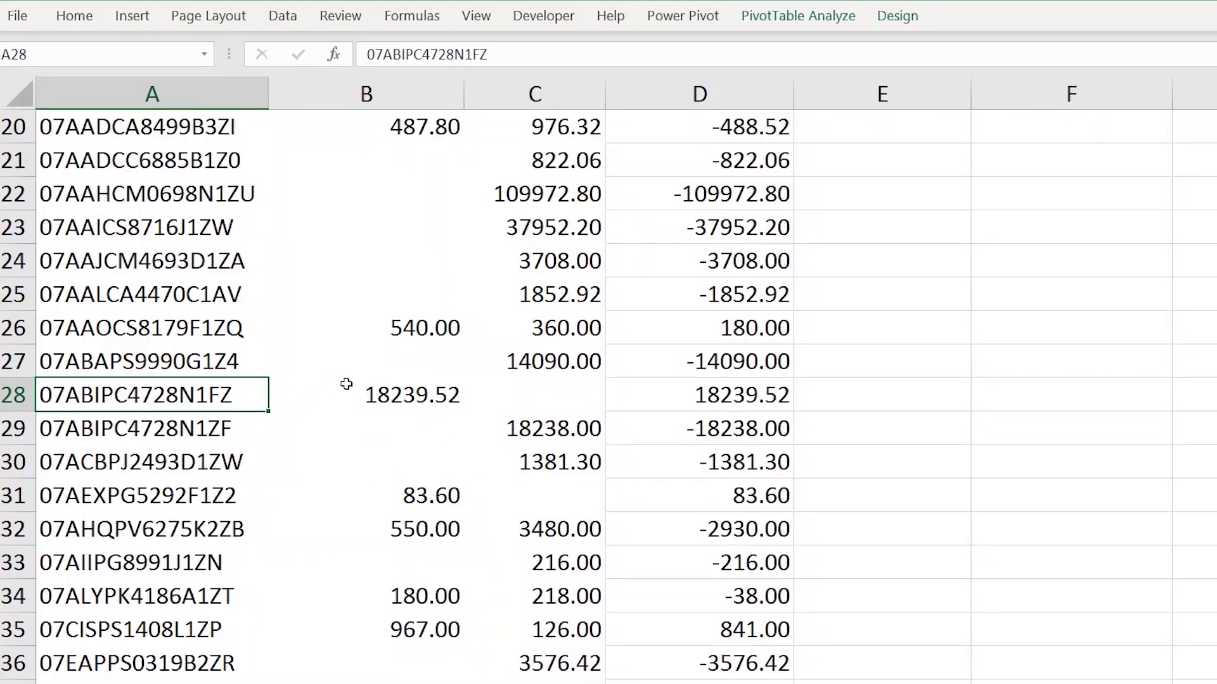
- Compare the FZ 2A and ZF 3B amounts, then refresh the pivot with the corrected data
{"action": "left_click", "coordinate": [420, 404]}
{"action": "left_click", "coordinate": [540, 418]}
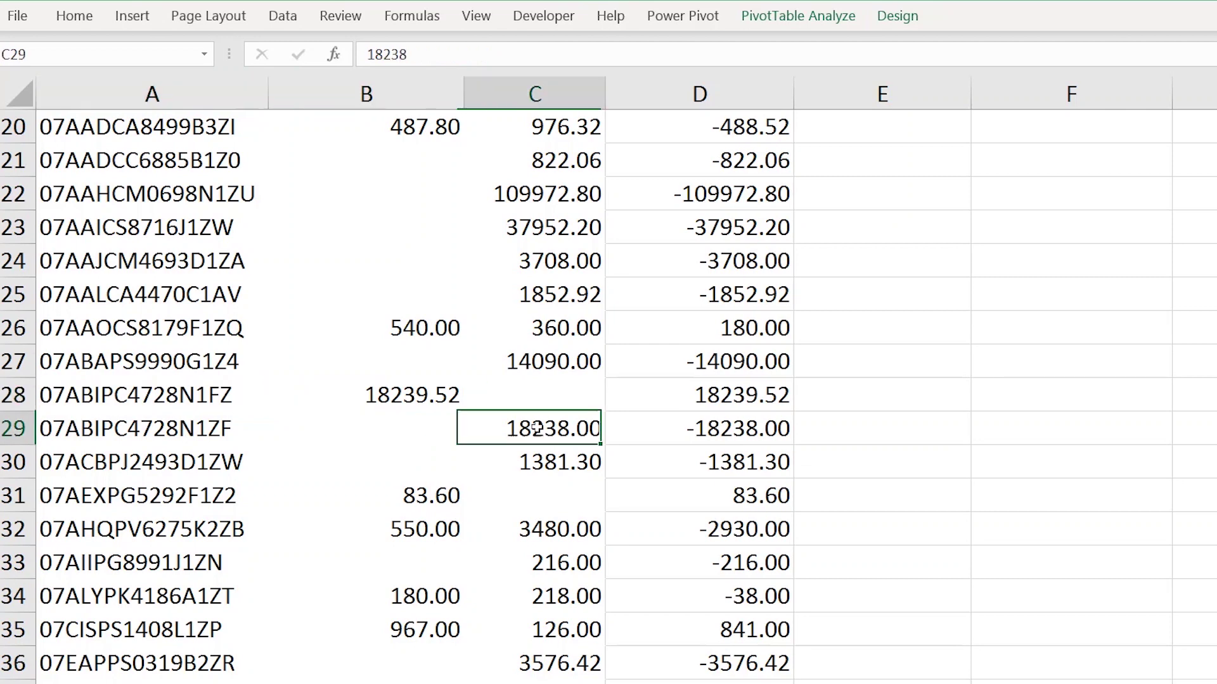
{"action": "left_click", "coordinate": [394, 393]}
{"action": "left_click", "coordinate": [557, 434]}
{"action": "left_click", "coordinate": [444, 396]}
{"action": "left_click", "coordinate": [526, 428]}
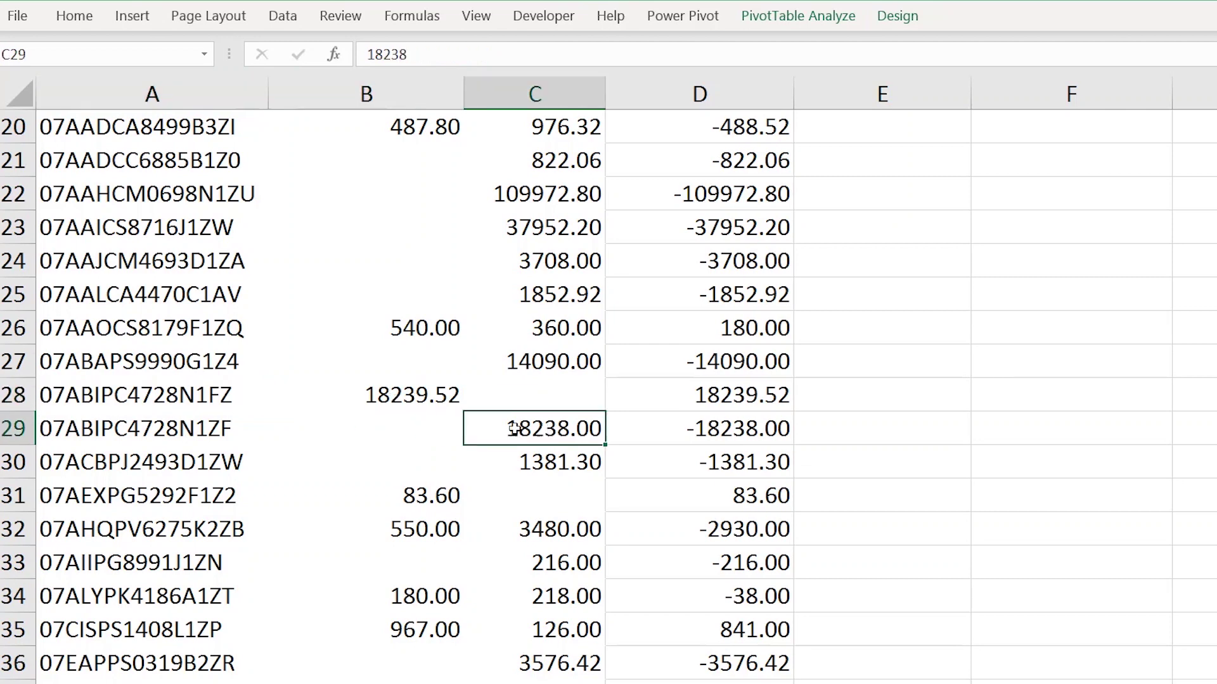
{"action": "left_click", "coordinate": [400, 397]}
{"action": "left_click", "coordinate": [223, 396]}
{"action": "right_click", "coordinate": [227, 398]}
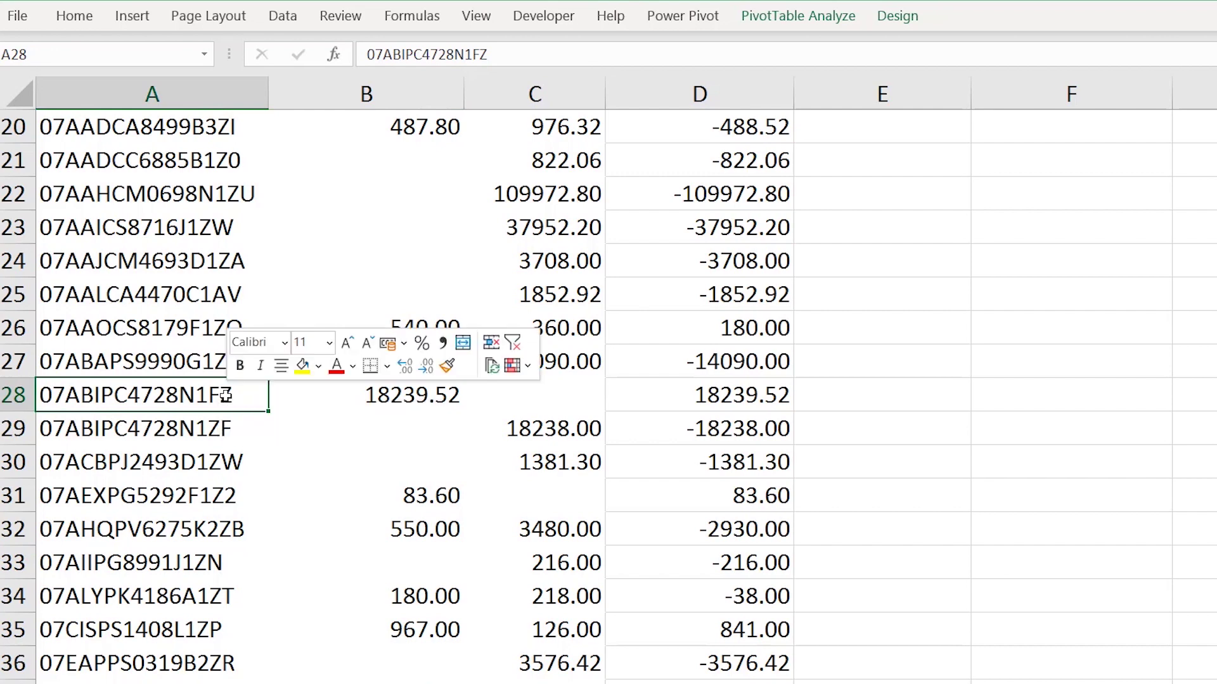
{"action": "left_click", "coordinate": [307, 465]}
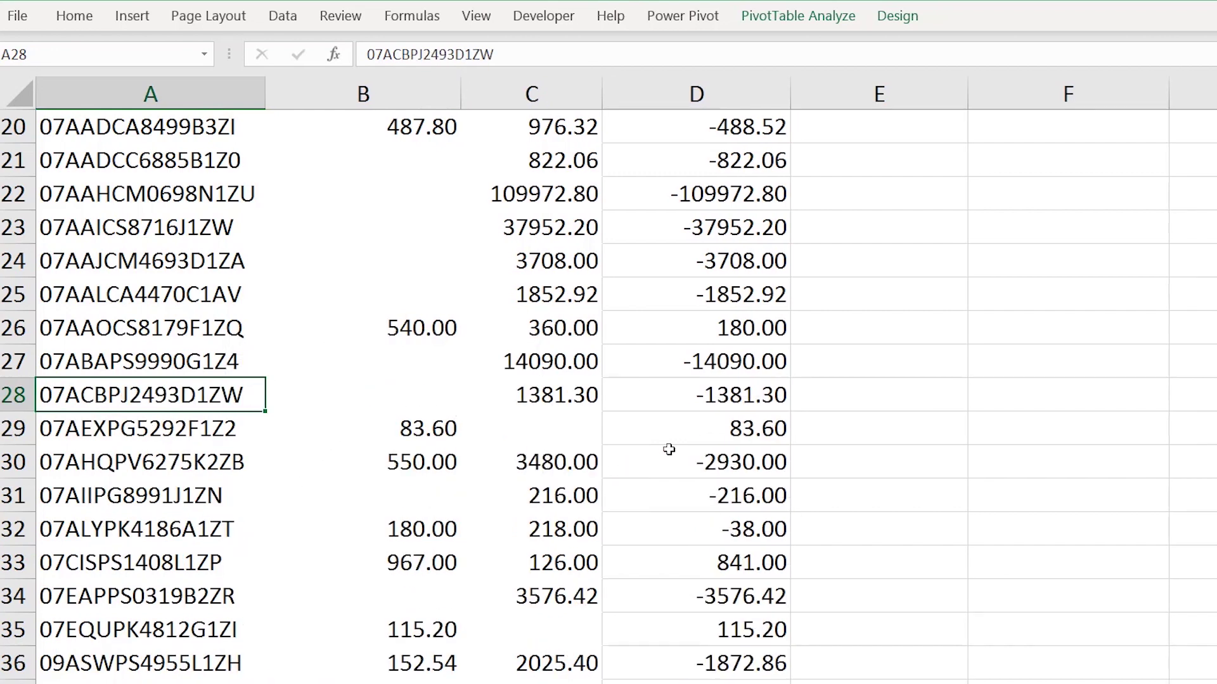
- Check the refreshed pivot rows, including row 30's Difference and 3B 14090 in row 27
{"action": "left_click", "coordinate": [716, 452]}
{"action": "left_click", "coordinate": [513, 370]}
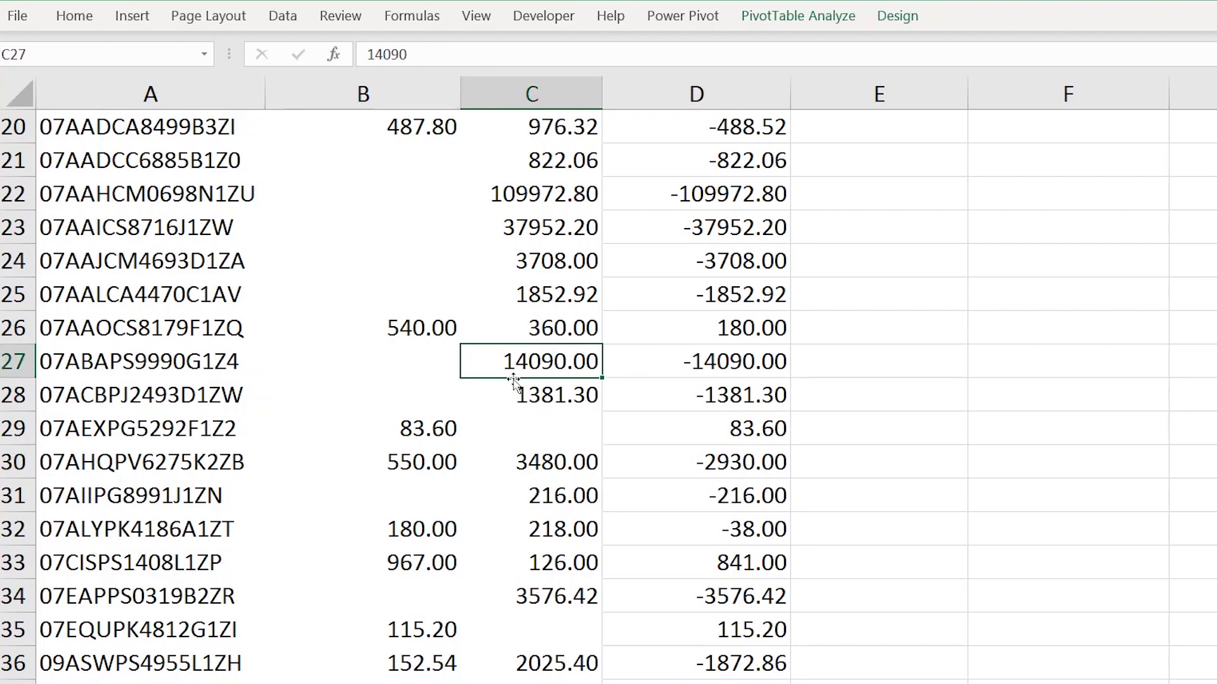
{"action": "key", "text": "Up"}
{"action": "key", "text": "Up"}
{"action": "key", "text": "Up"}
{"action": "key", "text": "Up"}
{"action": "key", "text": "Up"}
{"action": "key", "text": "Up"}
{"action": "key", "text": "Up"}
{"action": "key", "text": "Up"}
{"action": "key", "text": "Up"}
{"action": "key", "text": "Left"}
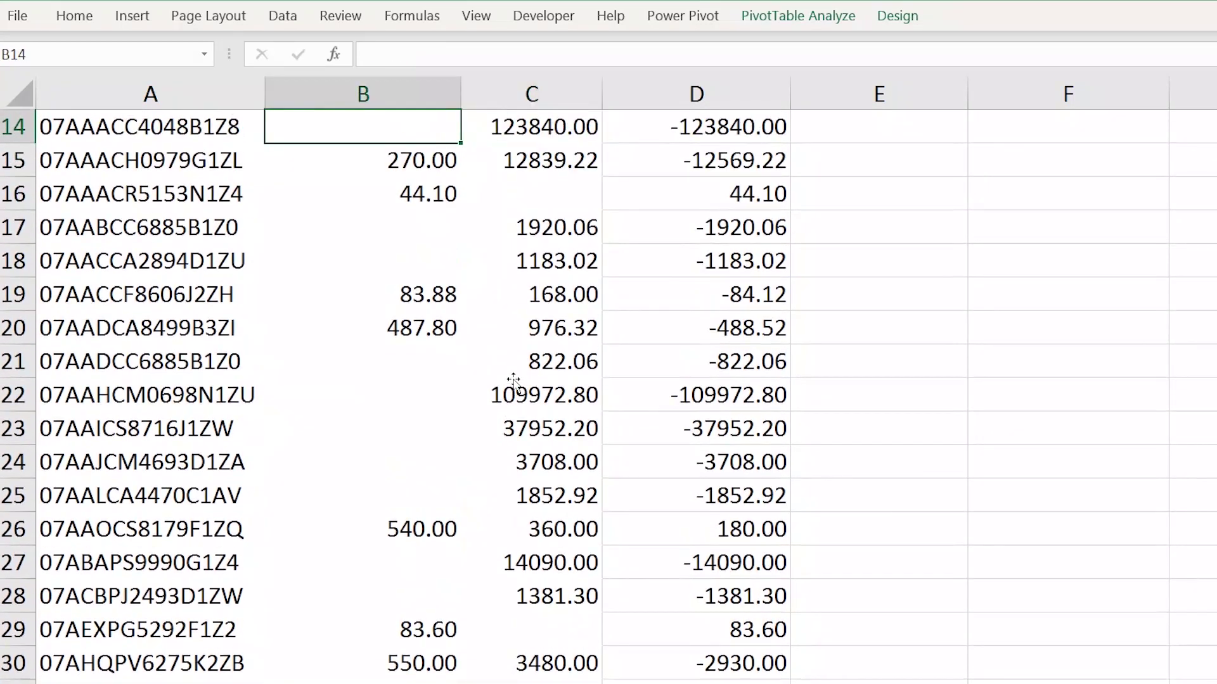
{"action": "key", "text": "Up"}
{"action": "key", "text": "Up"}
{"action": "key", "text": "Up"}
{"action": "key", "text": "Up"}
{"action": "key", "text": "Up"}
{"action": "key", "text": "Up"}
{"action": "key", "text": "Left"}
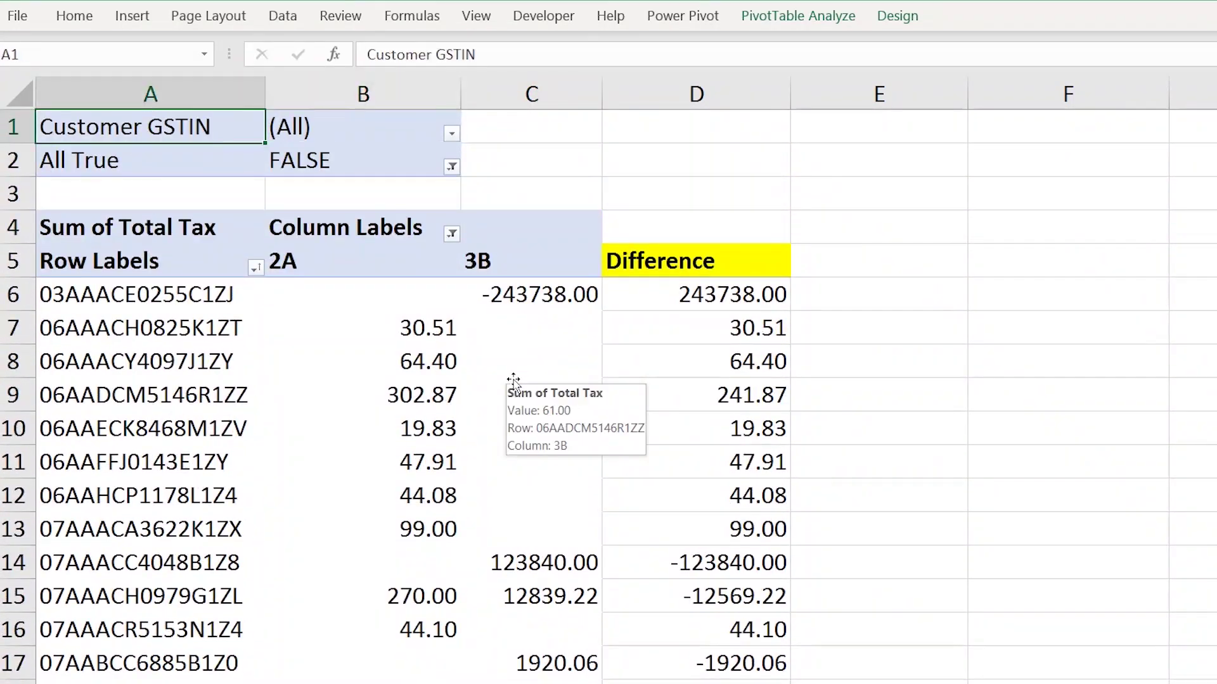
{"action": "key", "text": "Down"}
{"action": "key", "text": "Down"}
{"action": "key", "text": "Down"}
{"action": "key", "text": "Down"}
{"action": "key", "text": "Down"}
{"action": "key", "text": "Down"}
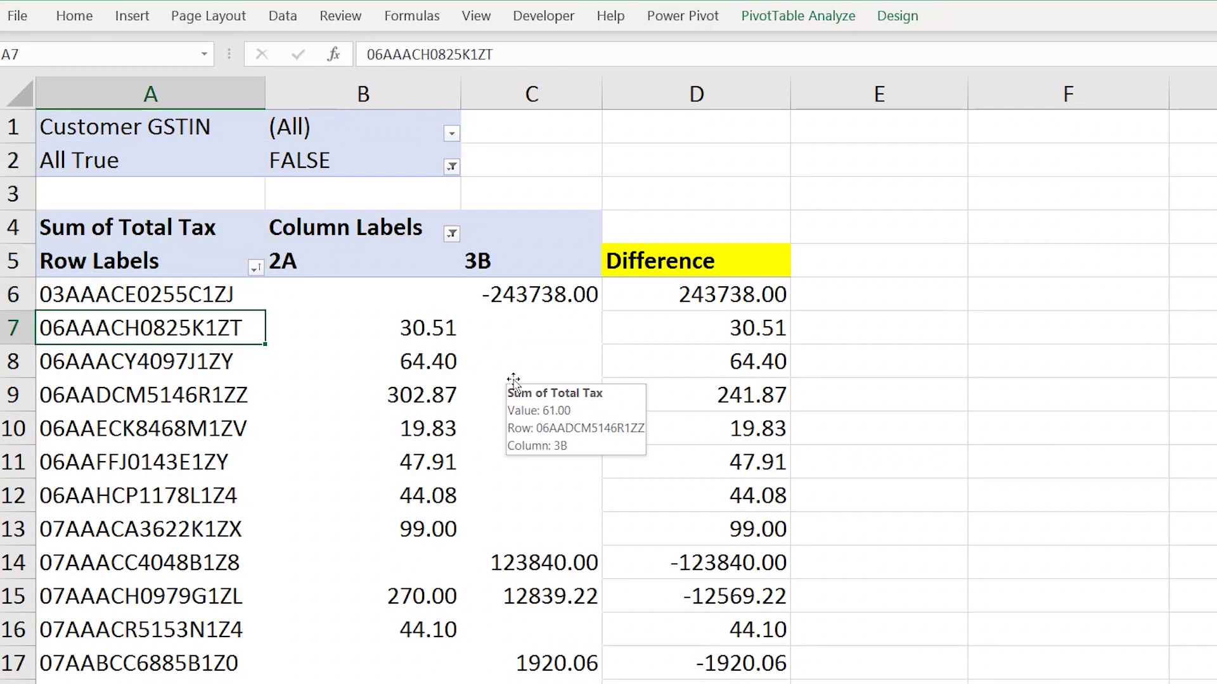
{"action": "key", "text": "Down"}
{"action": "key", "text": "Down"}
{"action": "key", "text": "Down"}
{"action": "key", "text": "Down"}
{"action": "key", "text": "Down"}
{"action": "key", "text": "Down"}
{"action": "key", "text": "Down"}
{"action": "key", "text": "Down"}
{"action": "key", "text": "Down"}
{"action": "key", "text": "Down"}
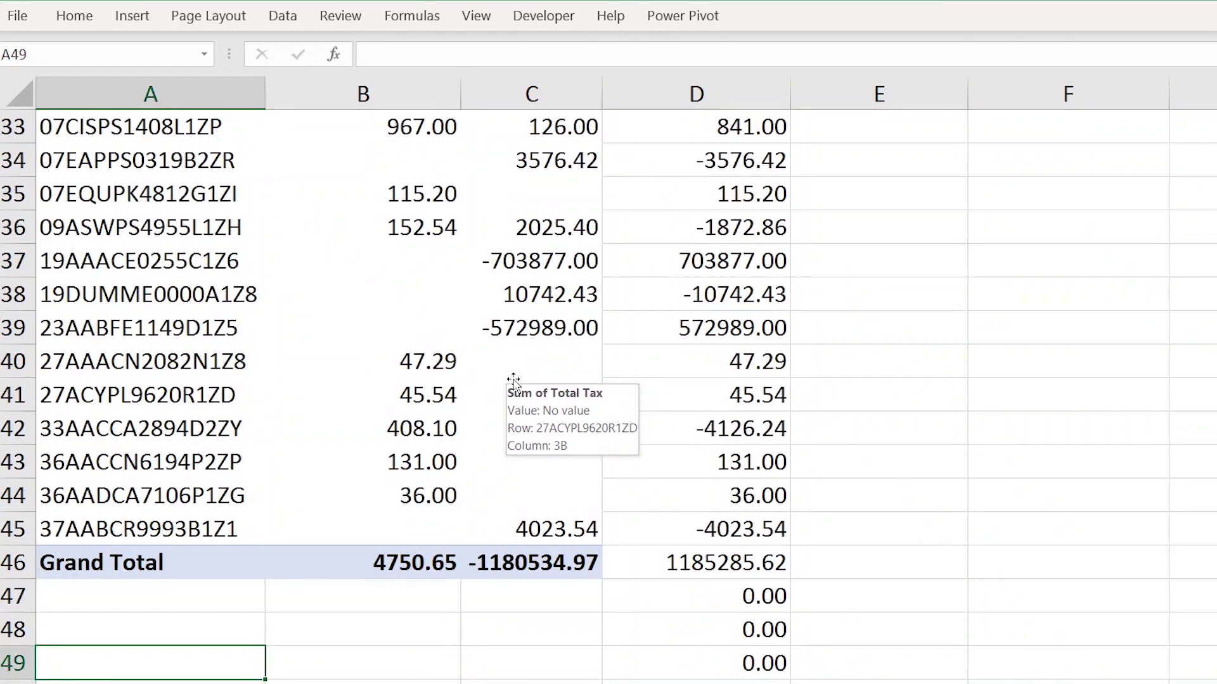
{"action": "key", "text": "Up"}
{"action": "key", "text": "Up"}
{"action": "key", "text": "Up"}
{"action": "key", "text": "Up"}
{"action": "key", "text": "Up"}
{"action": "key", "text": "Up"}
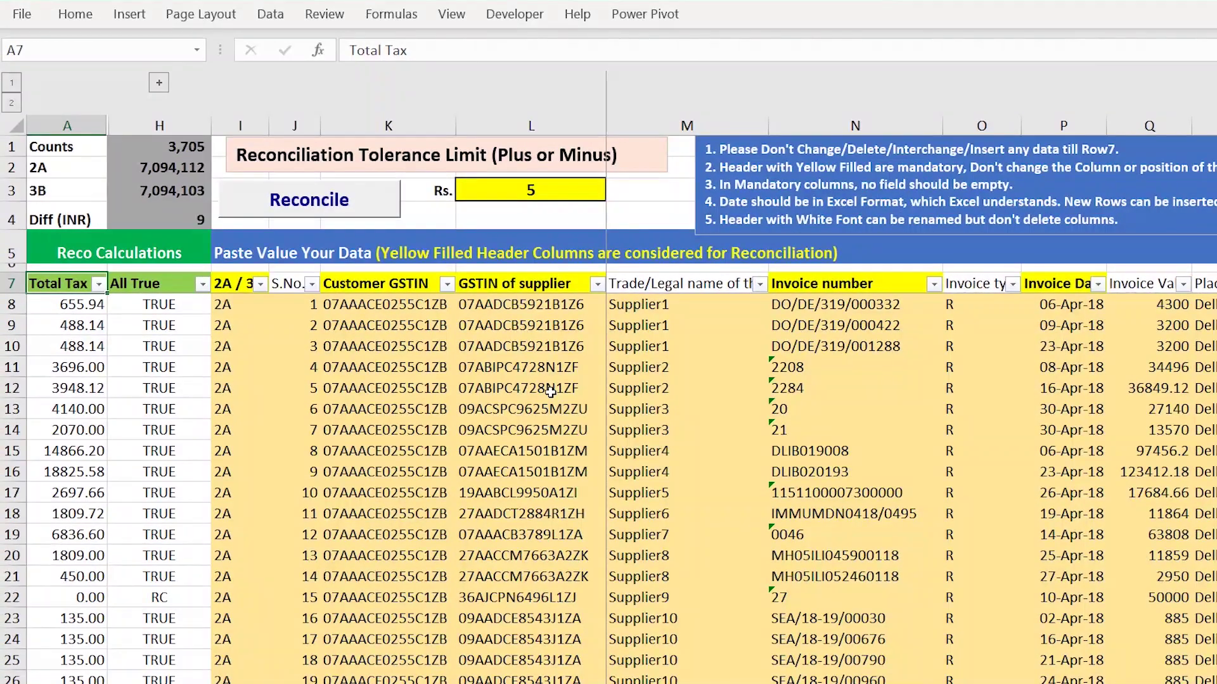
{"action": "left_click", "coordinate": [550, 392]}
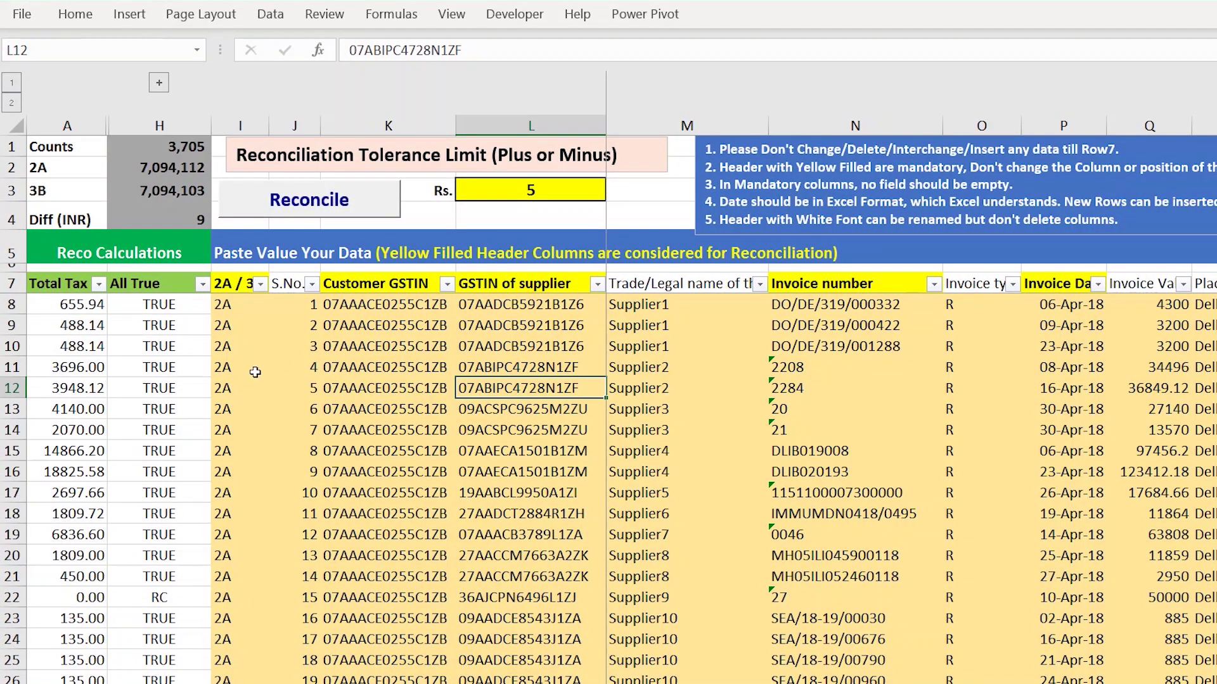
{"action": "left_click", "coordinate": [203, 284]}
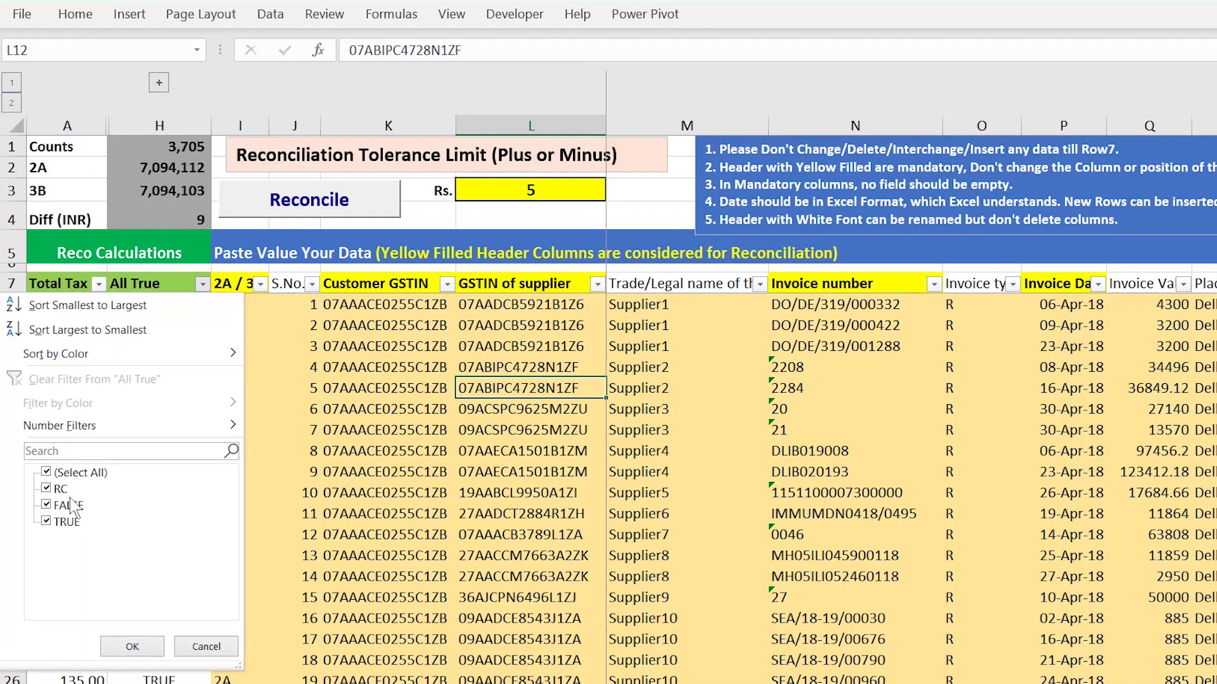
{"action": "left_click", "coordinate": [46, 473]}
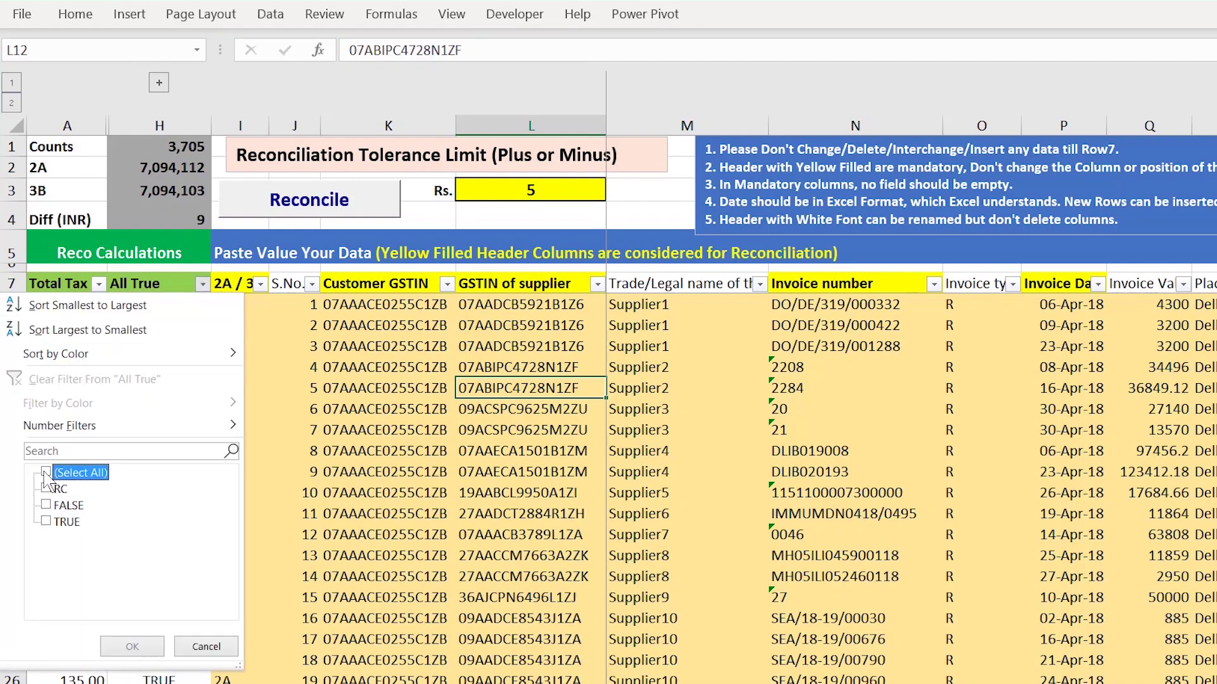
{"action": "left_click", "coordinate": [206, 646]}
{"action": "left_click_drag", "start_coordinate": [546, 314], "coordinate": [556, 512]}
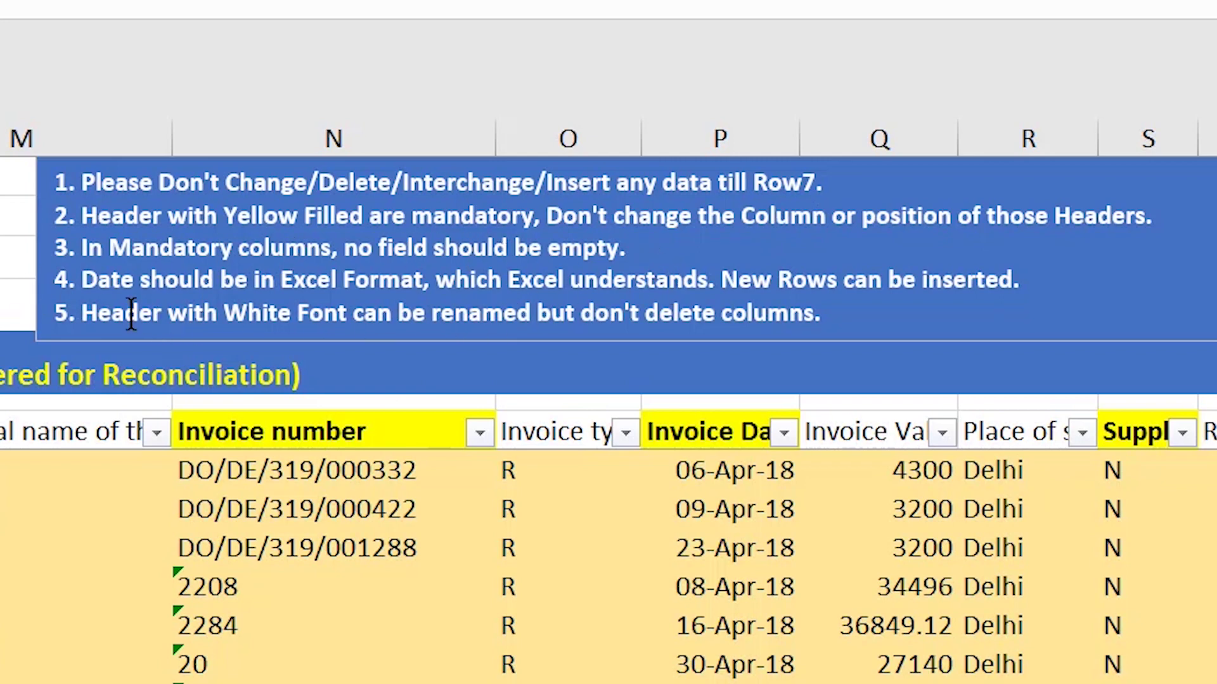
{"action": "left_click", "coordinate": [719, 546]}
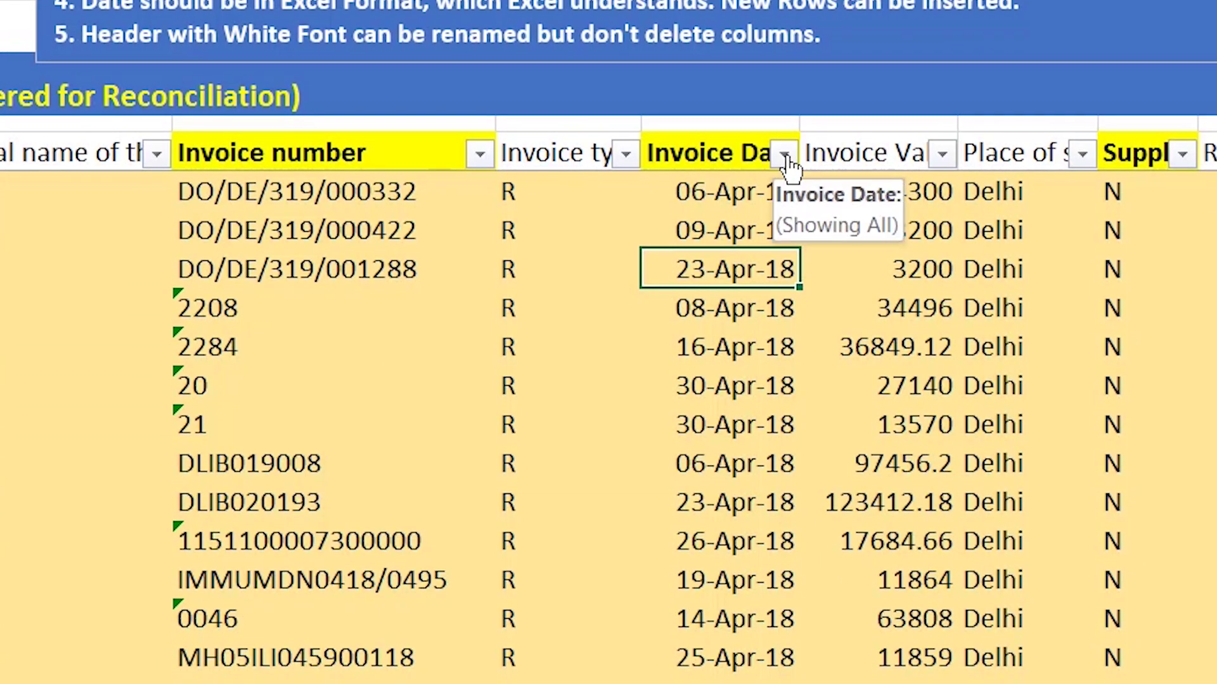
{"action": "left_click", "coordinate": [785, 154]}
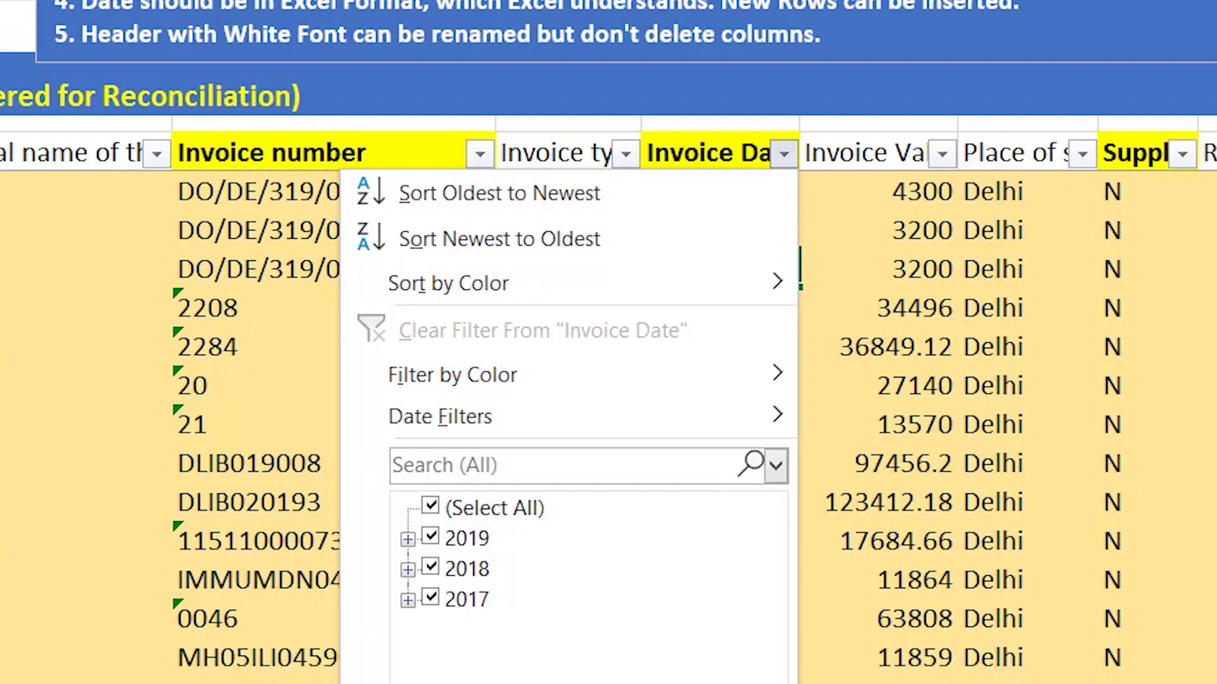
{"action": "key", "text": "Escape"}
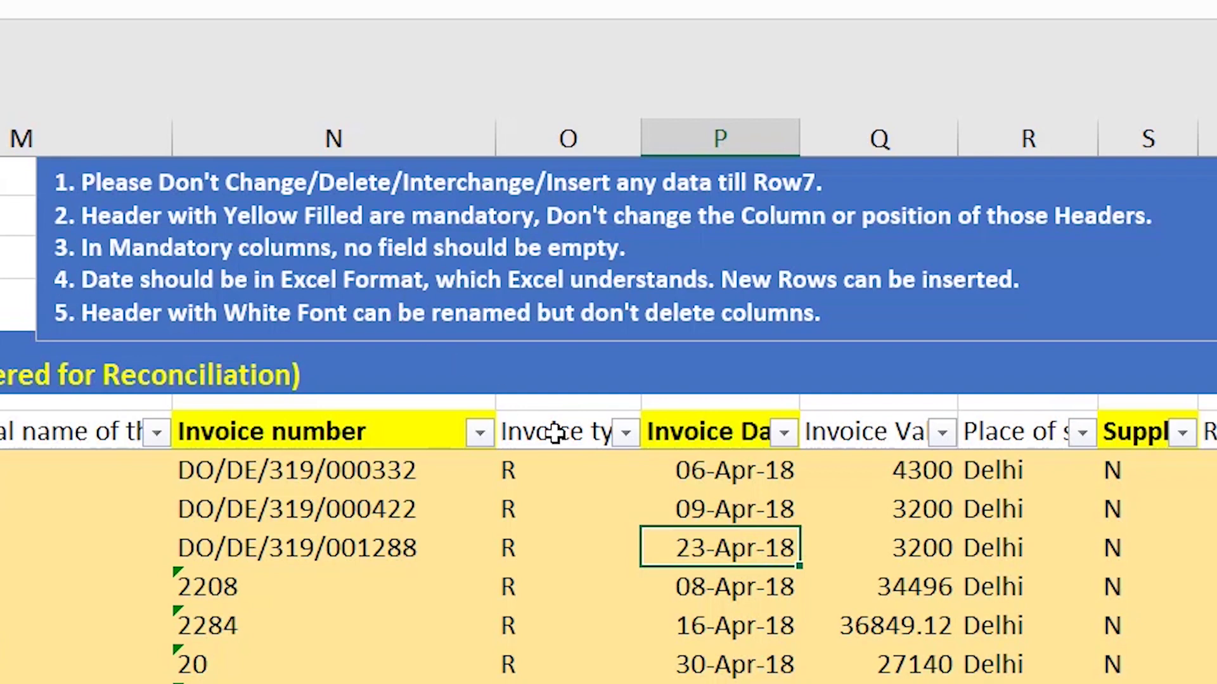
{"action": "left_click", "coordinate": [917, 429]}
{"action": "key", "text": "ctrl+Right"}
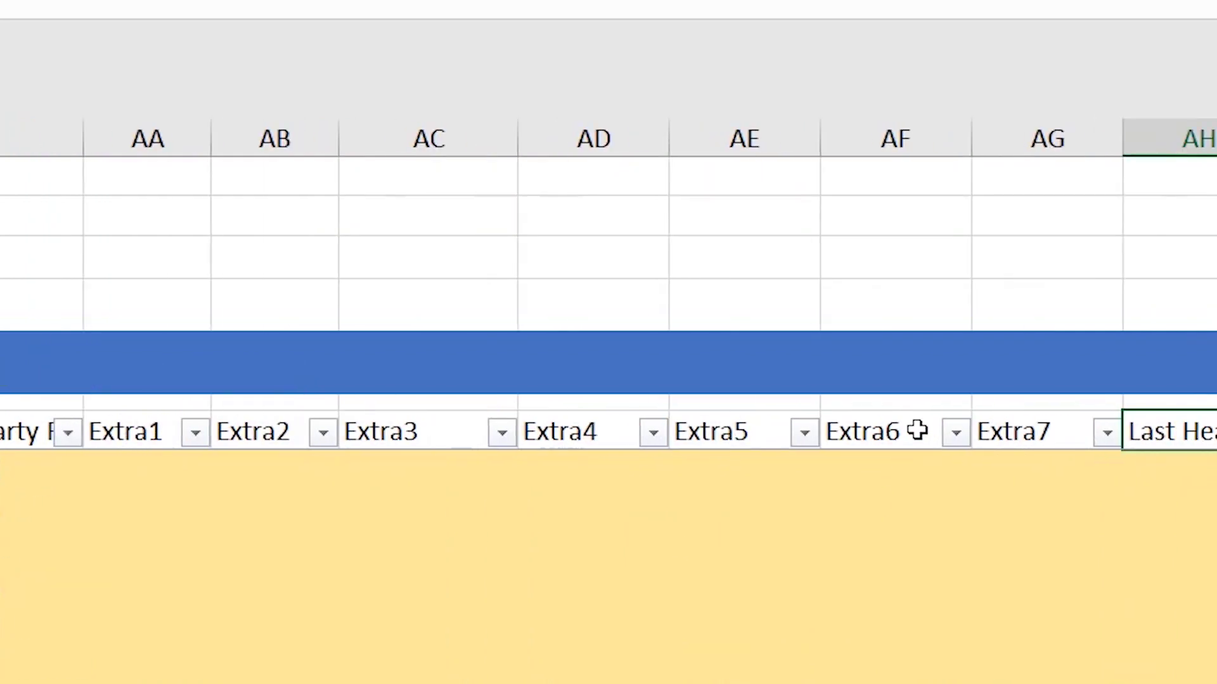
{"action": "key", "text": "Left"}
{"action": "key", "text": "Left"}
{"action": "key", "text": "Left"}
{"action": "key", "text": "Left"}
{"action": "key", "text": "Left"}
{"action": "key", "text": "Left"}
{"action": "key", "text": "Left"}
{"action": "key", "text": "Left"}
{"action": "key", "text": "Left"}
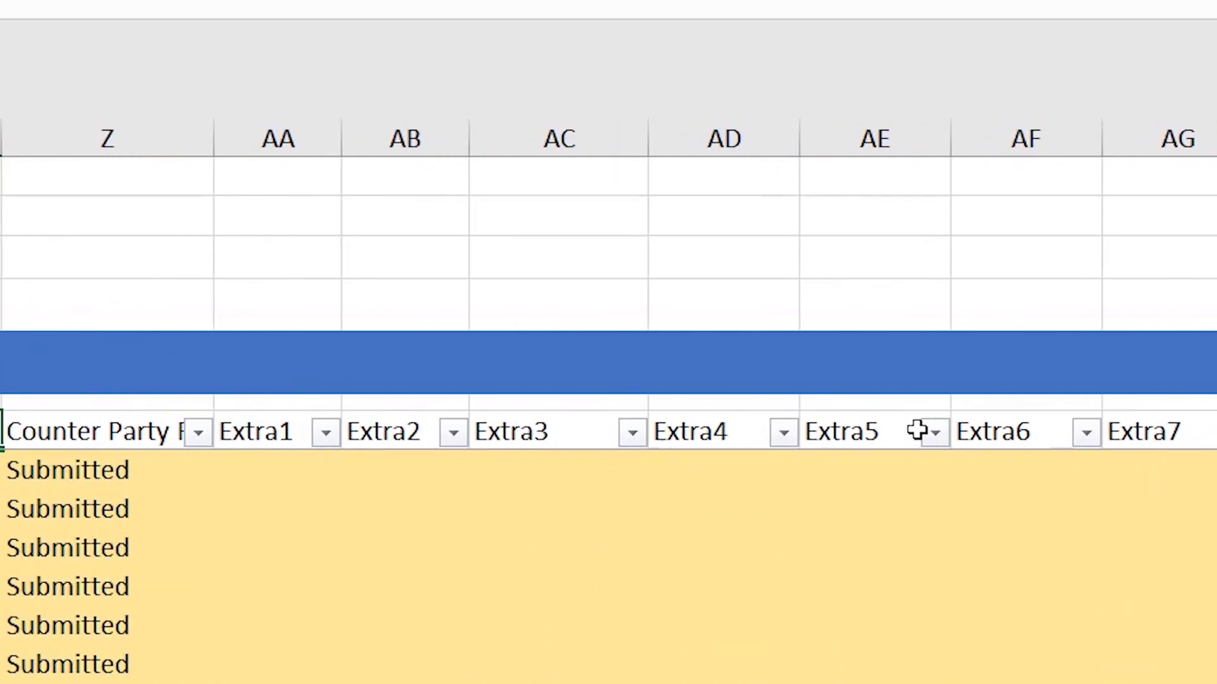
{"action": "key", "text": "Right"}
{"action": "key", "text": "Left"}
{"action": "scroll", "coordinate": [917, 431], "scroll_direction": "left", "scroll_amount": 3}
{"action": "scroll", "coordinate": [917, 431], "scroll_direction": "left", "scroll_amount": 3}
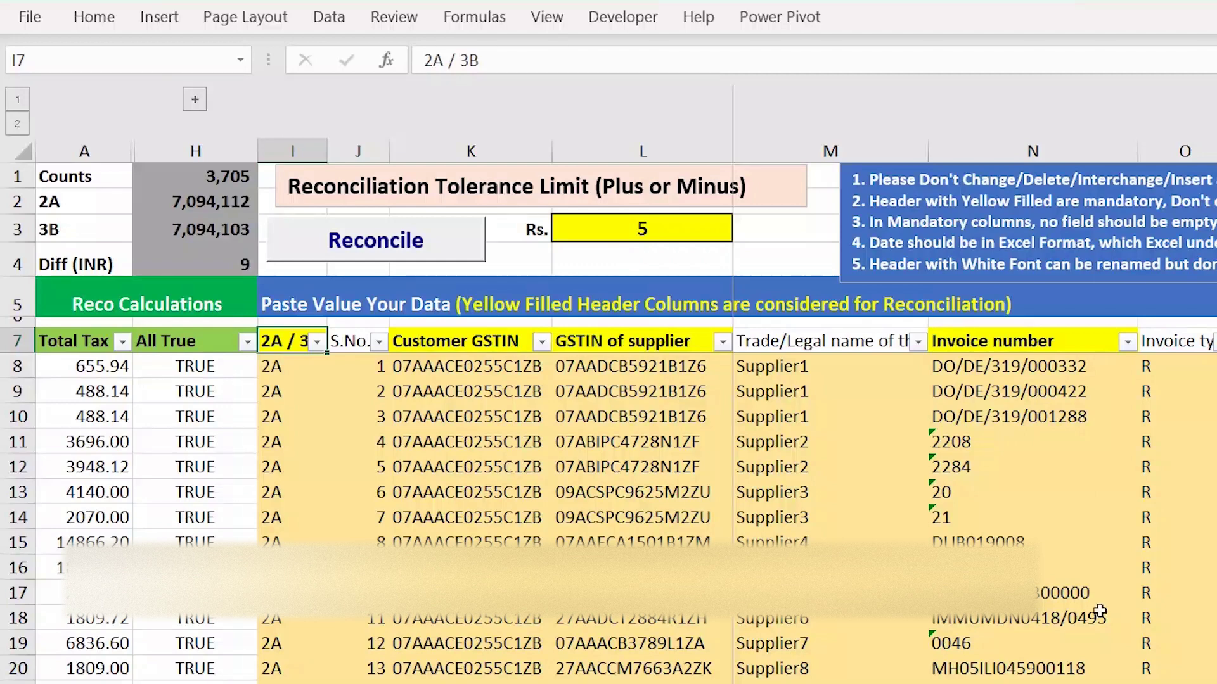
{"action": "left_click", "coordinate": [468, 519]}
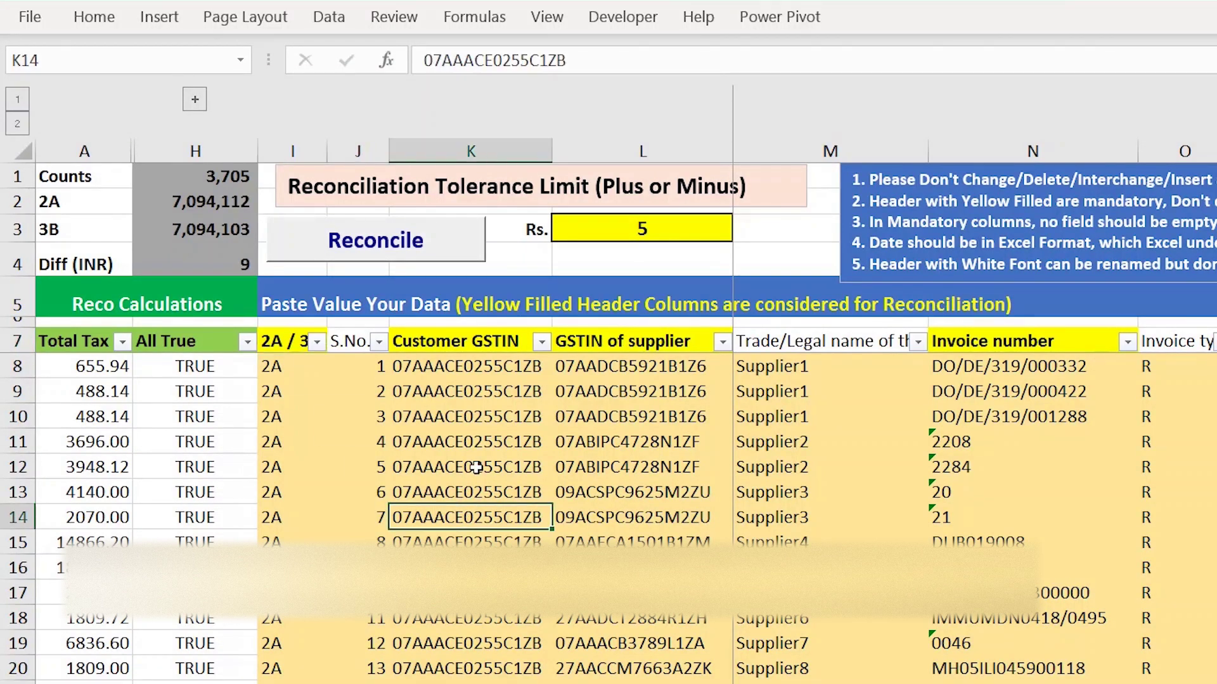
{"action": "left_click", "coordinate": [645, 468]}
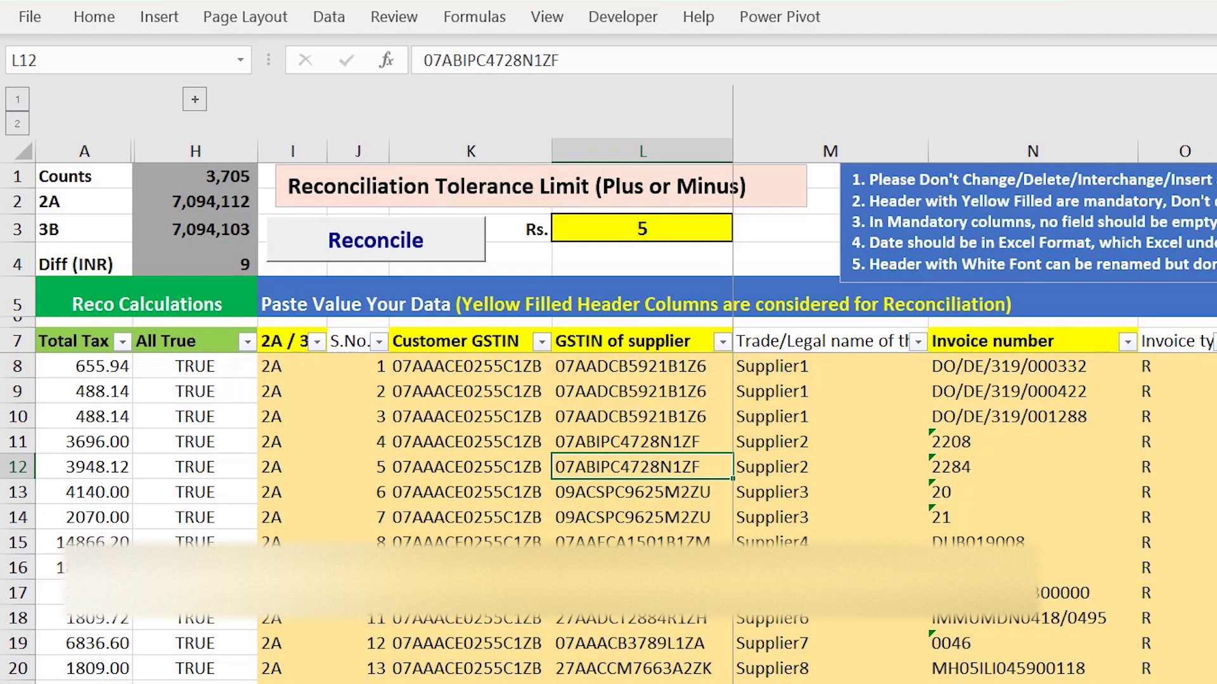
{"action": "left_click", "coordinate": [640, 593]}
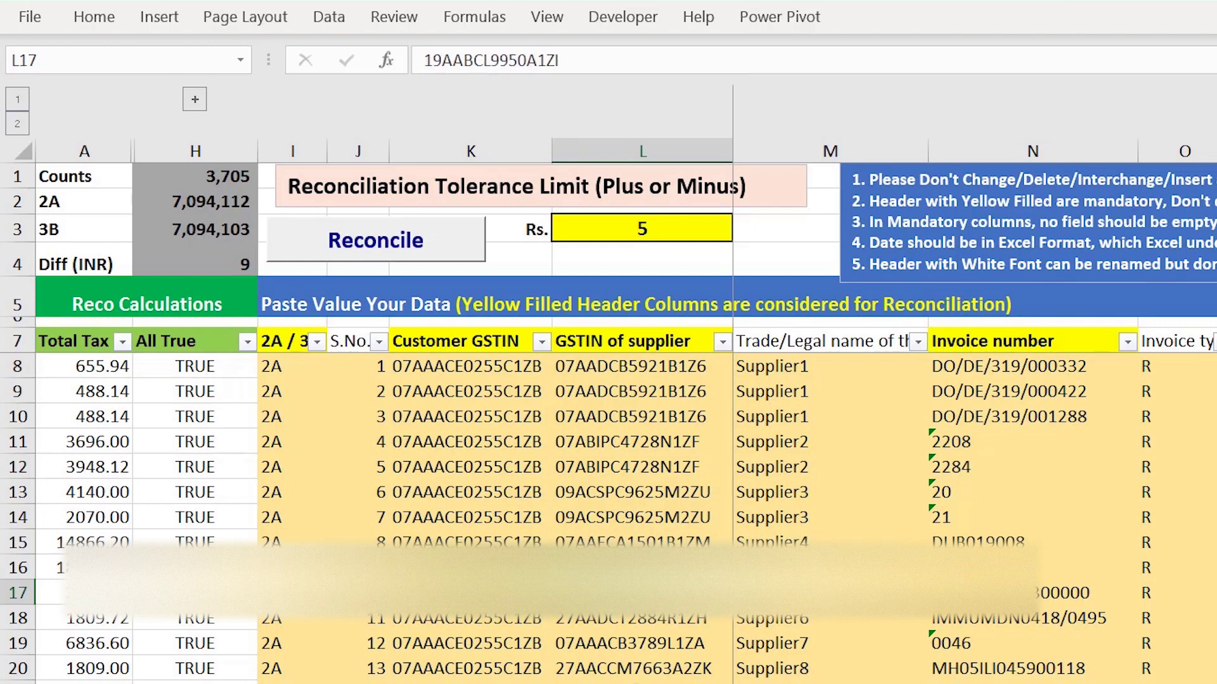
{"action": "left_click", "coordinate": [620, 519]}
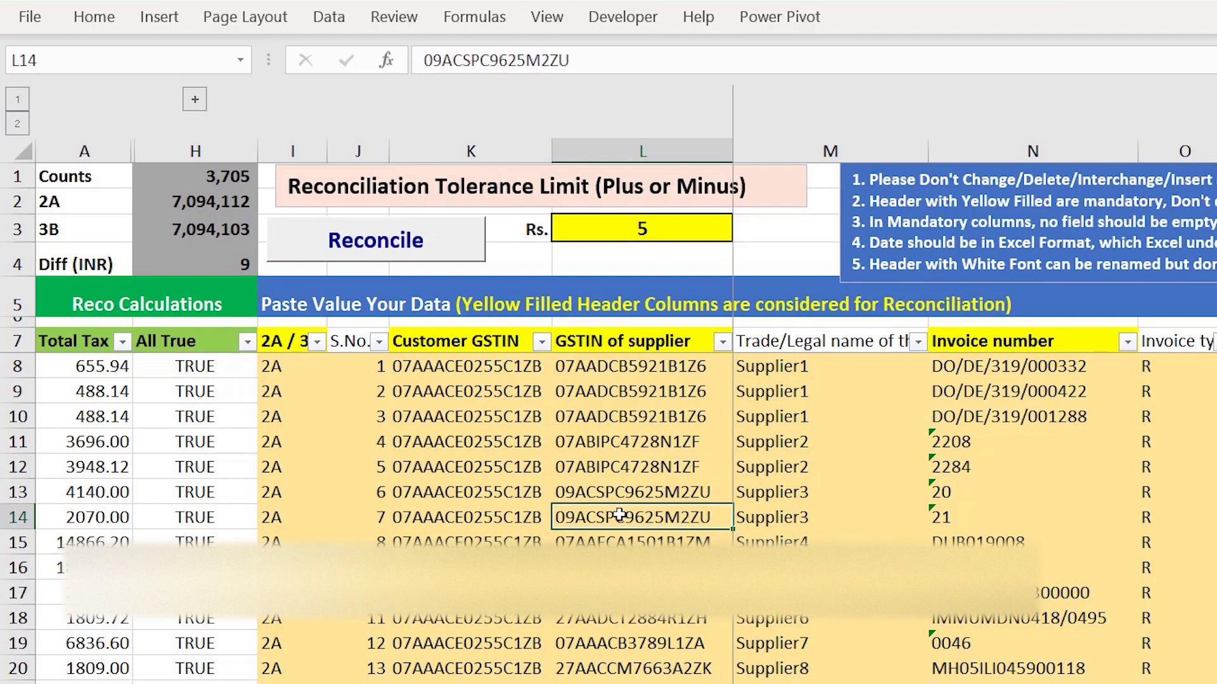
{"action": "left_click", "coordinate": [626, 457]}
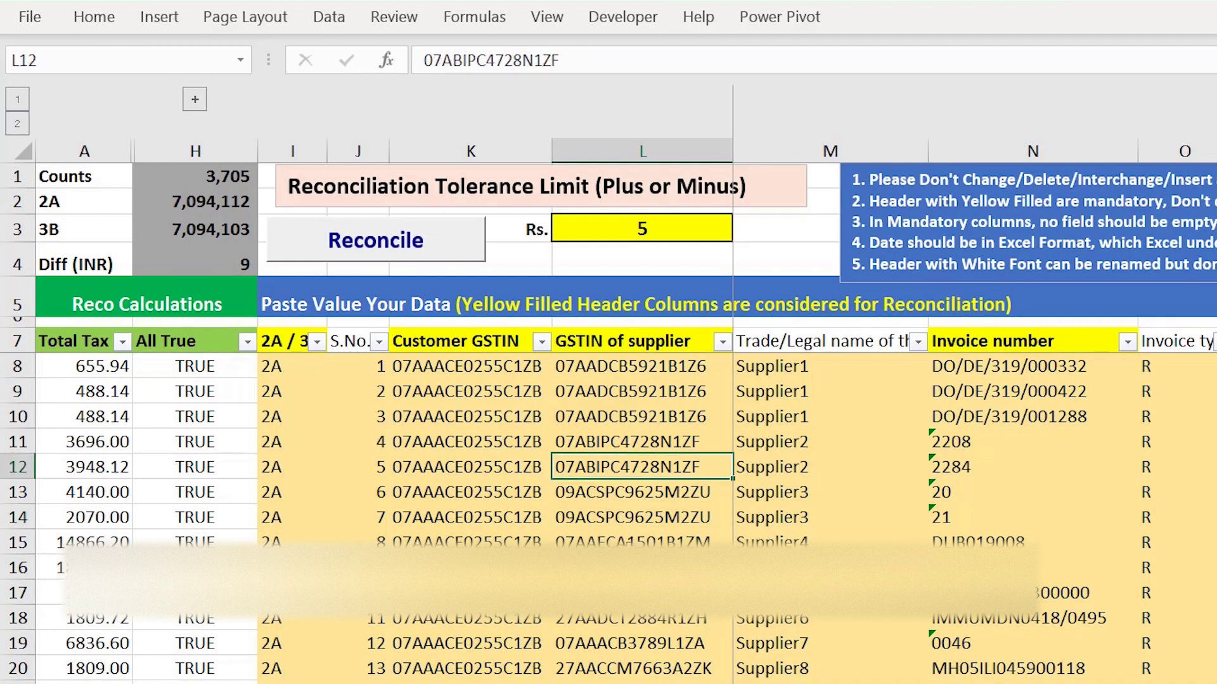
{"action": "left_click", "coordinate": [633, 543]}
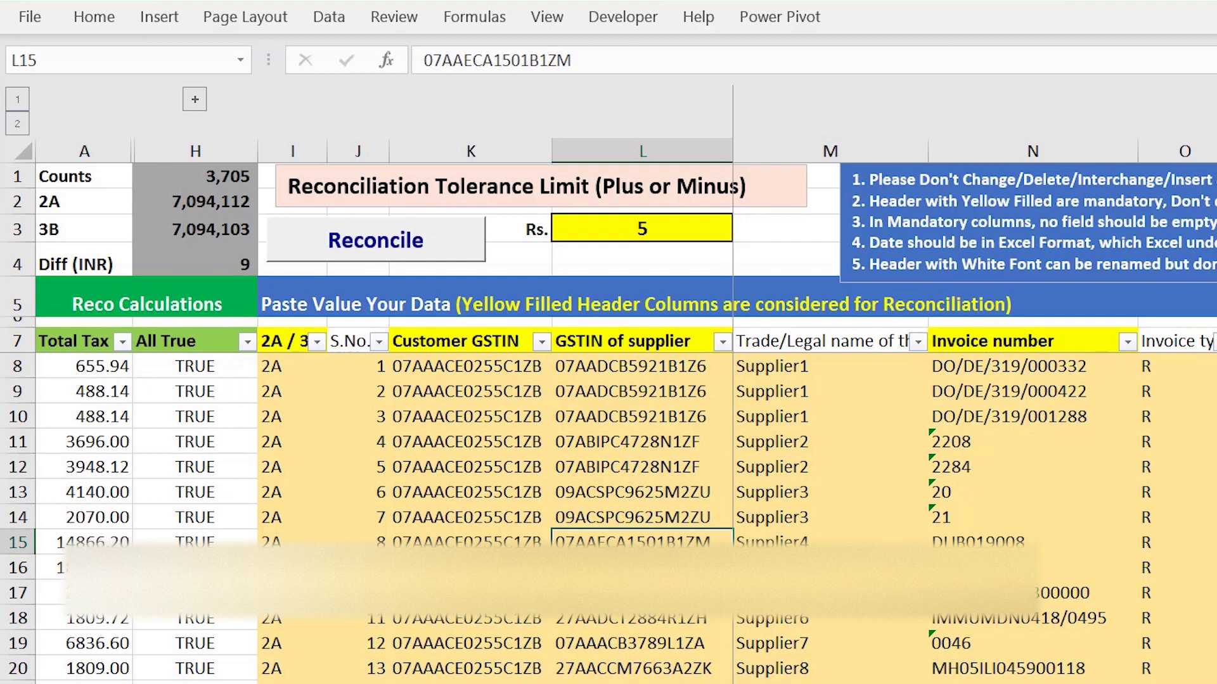
{"action": "left_click", "coordinate": [642, 682]}
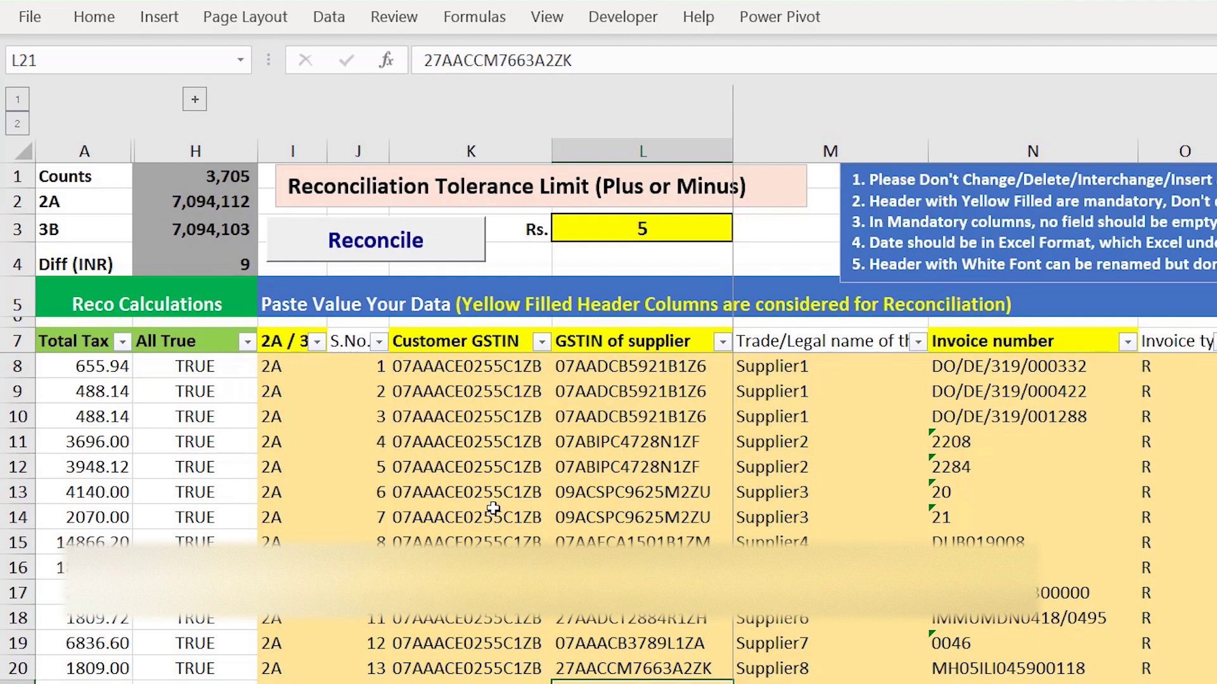
{"action": "left_click", "coordinate": [636, 567]}
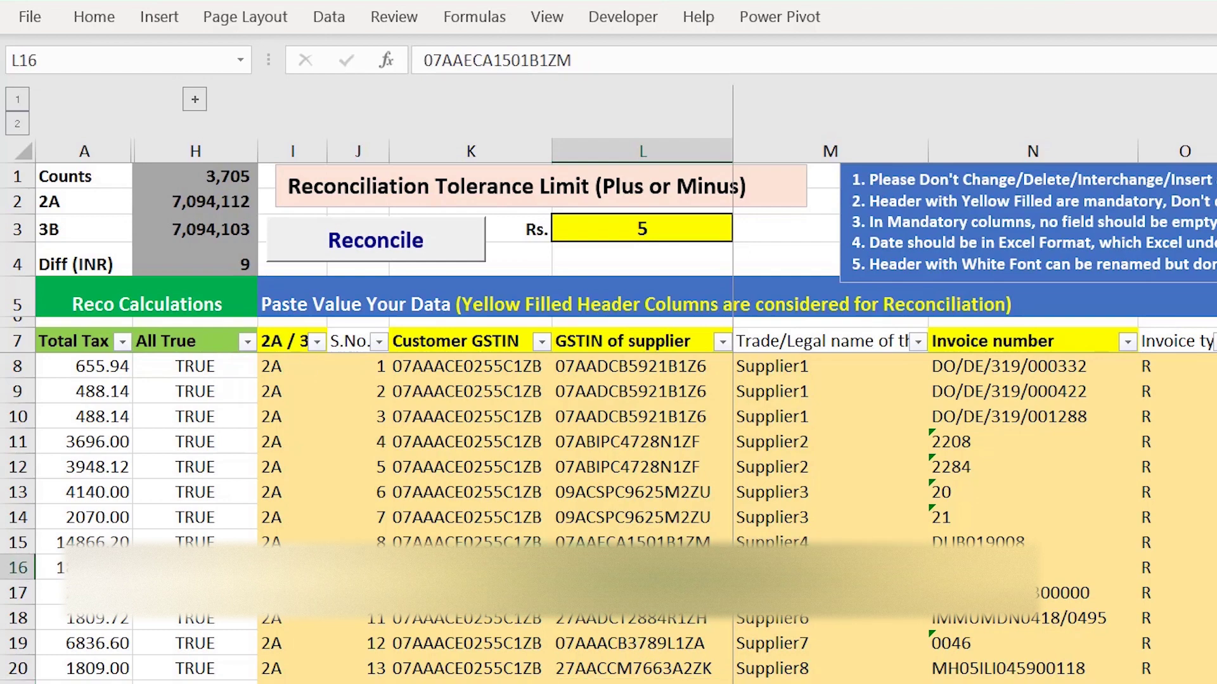
{"action": "left_click", "coordinate": [641, 518]}
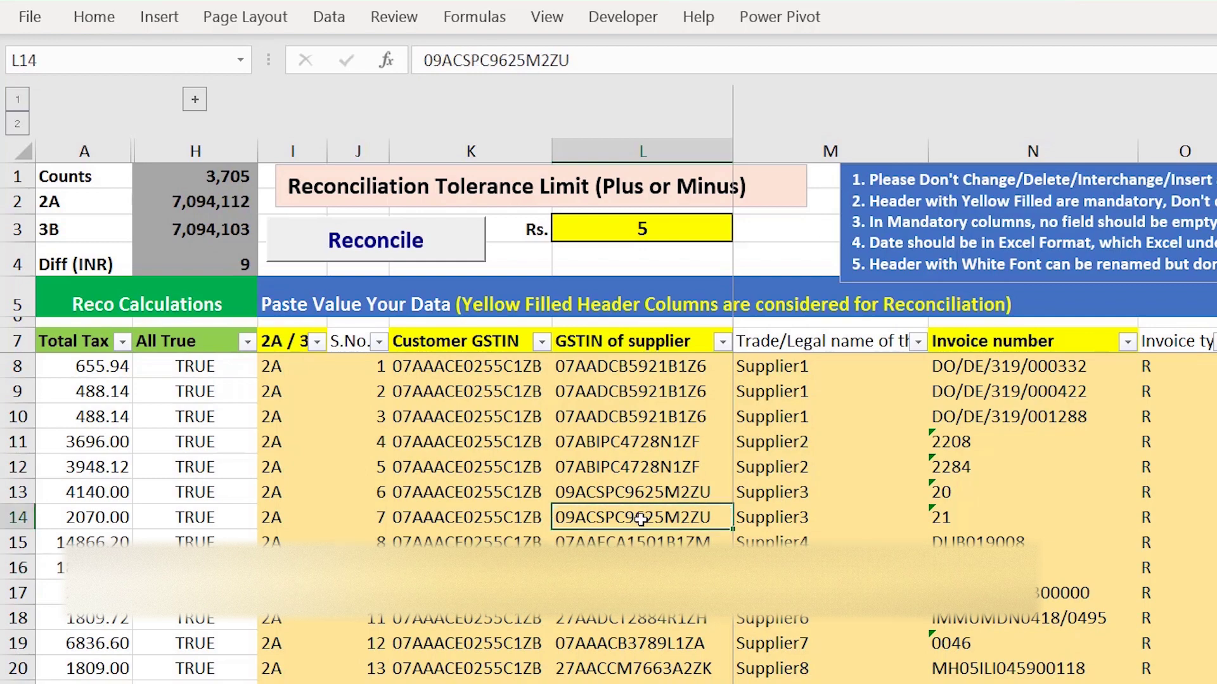
{"action": "left_click", "coordinate": [642, 475]}
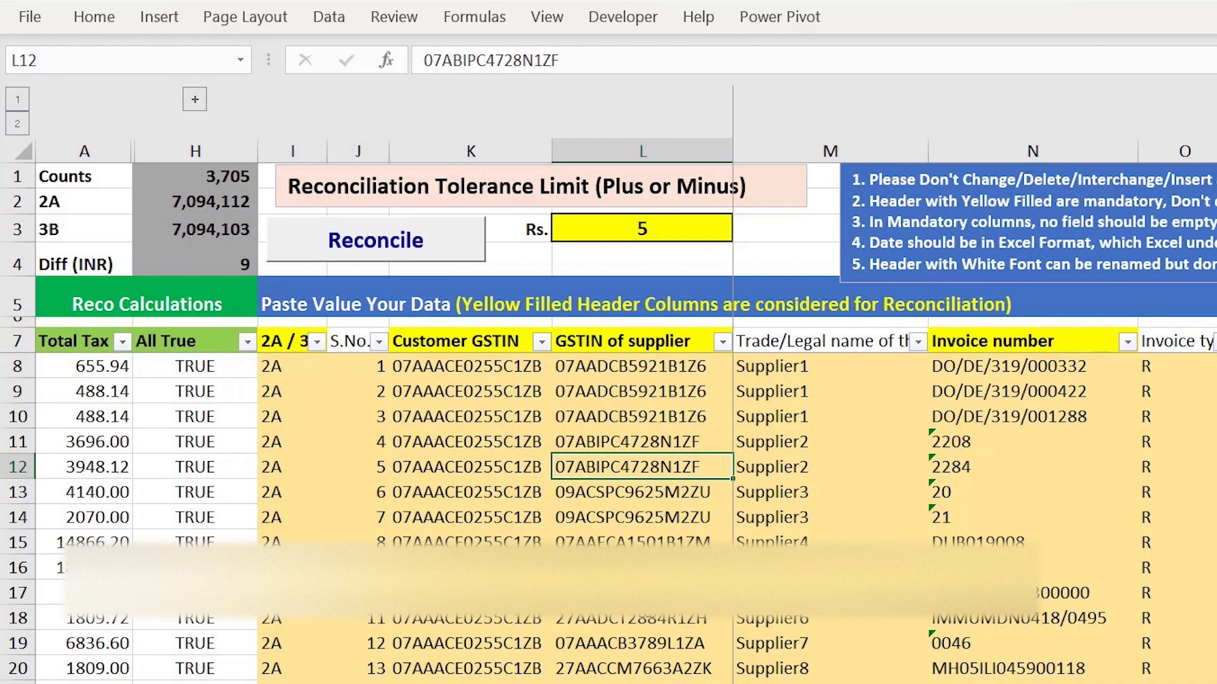
{"action": "left_click", "coordinate": [670, 443]}
{"action": "left_click", "coordinate": [661, 419]}
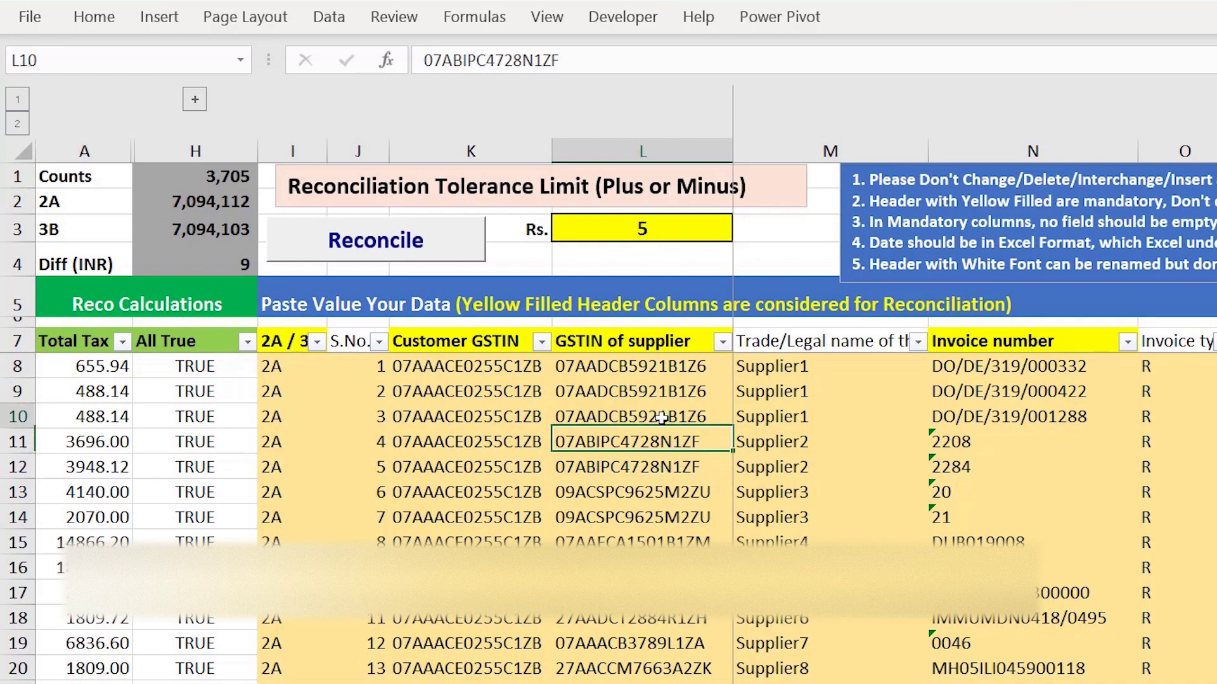